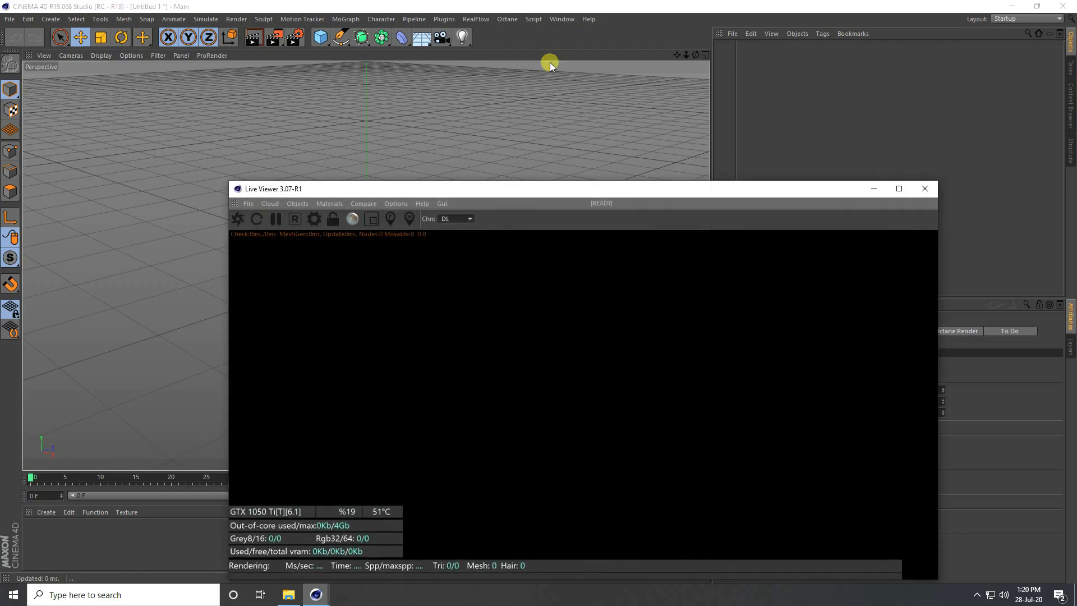
Step: Dock the Octane Live Viewer beside the perspective viewport, widen both views, and start the live render
left_click_drag(236, 204, 71, 200)
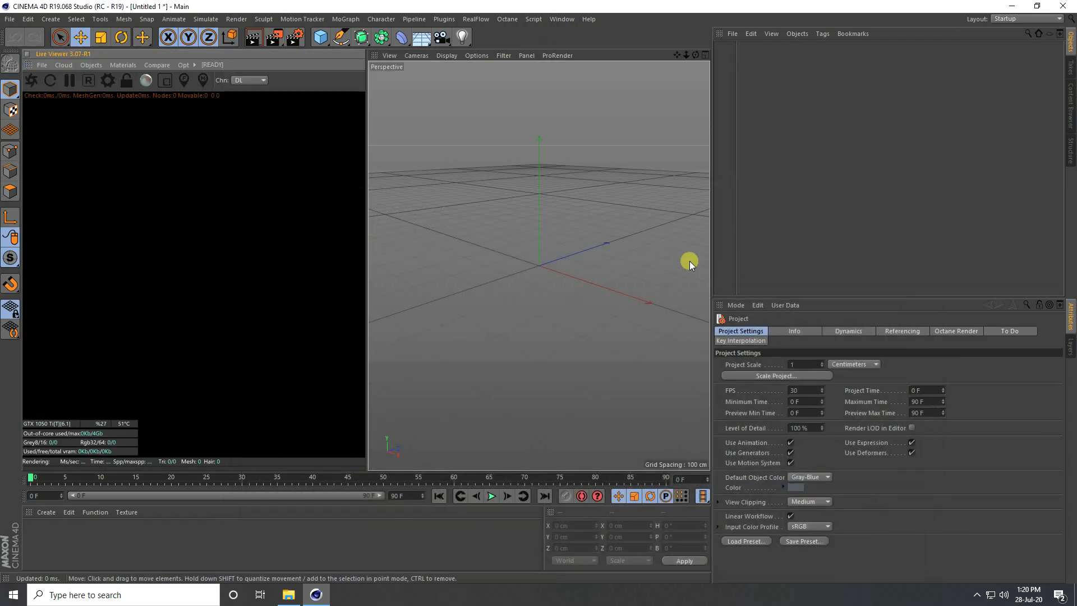
left_click_drag(712, 264, 758, 267)
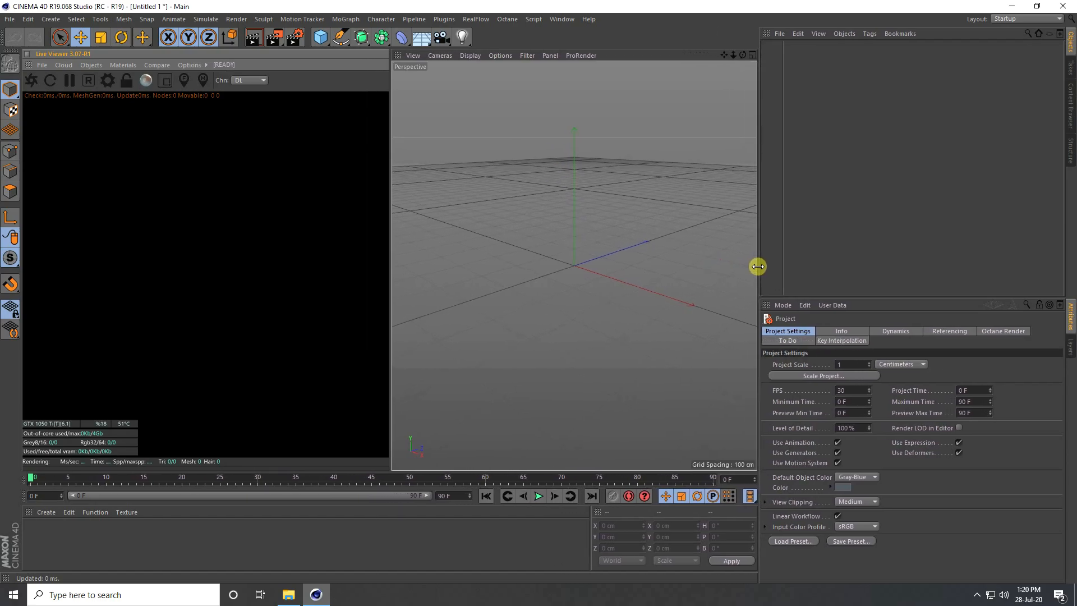
left_click(32, 81)
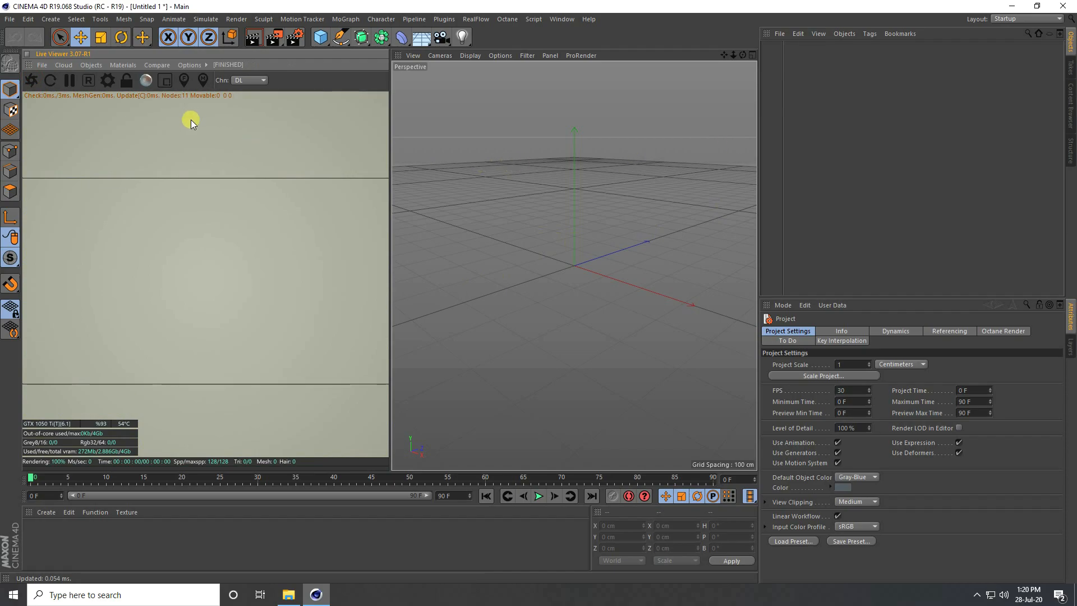
Step: Add an Octane VDB volume and load the file vdbcloud_107_TallVerticalCloud.vdb into it
left_click(84, 65)
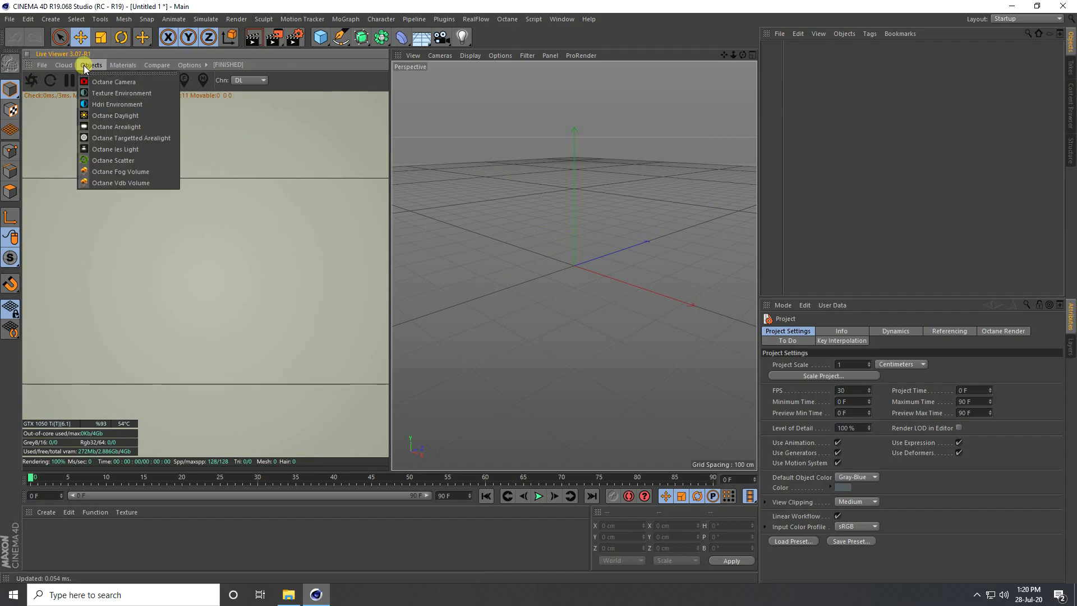
left_click(119, 183)
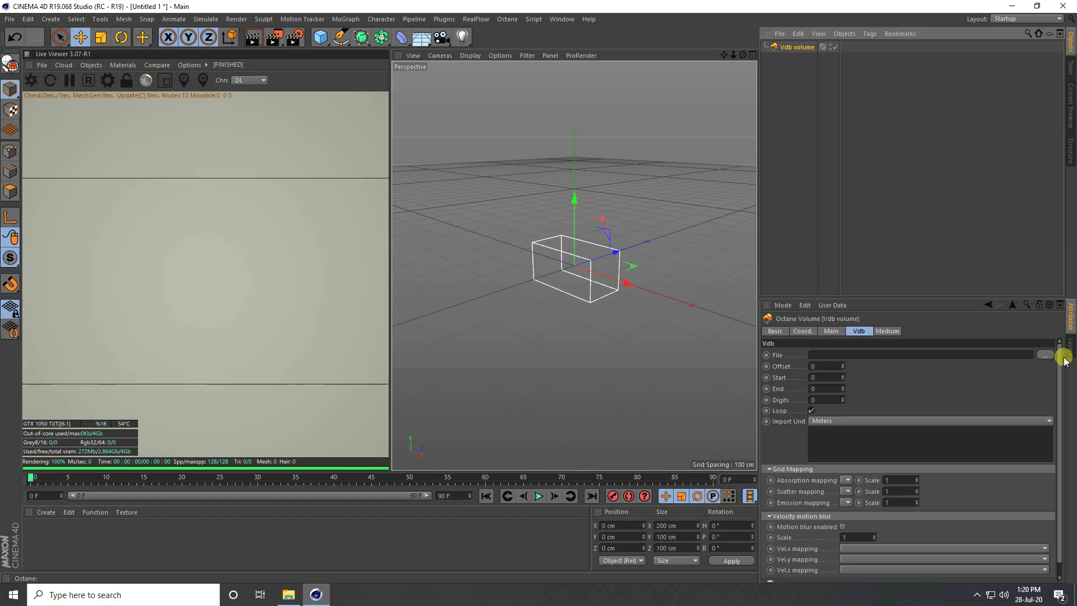
left_click(1044, 355)
left_click(363, 212)
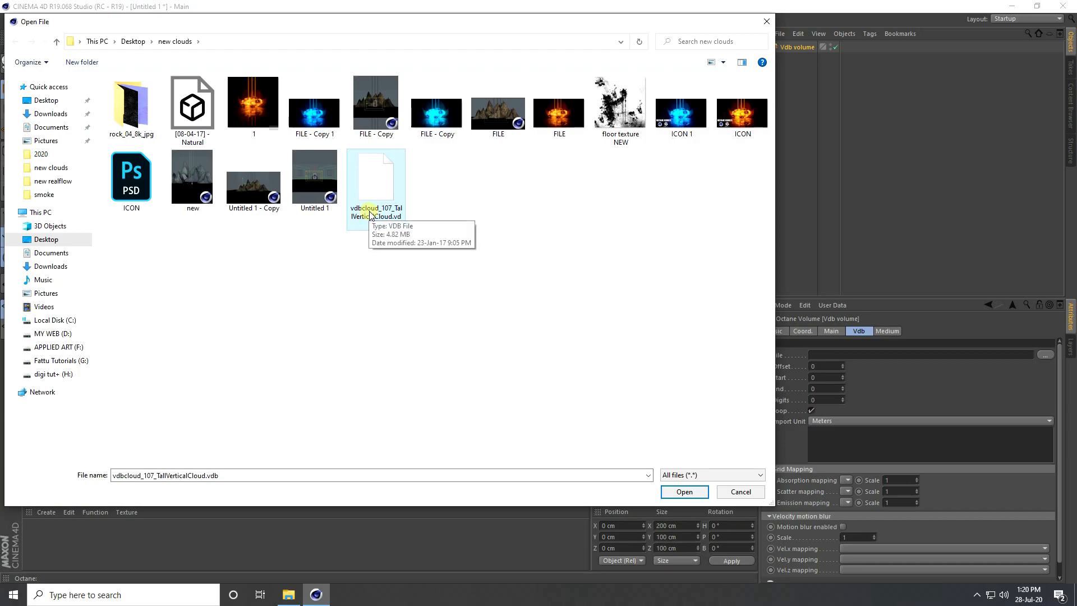
left_click(685, 492)
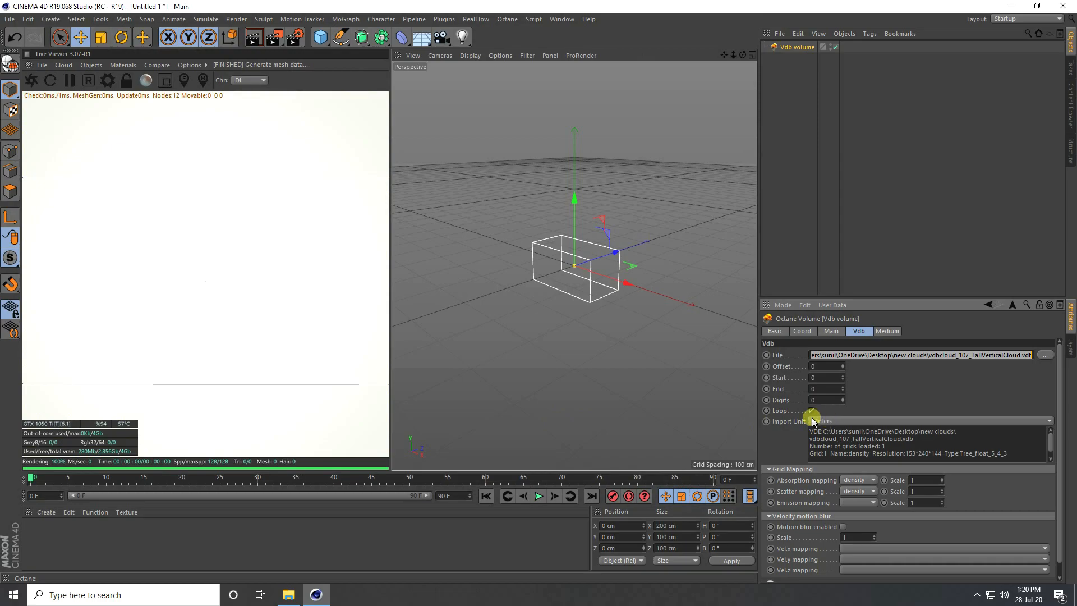
Step: Set the VDB volume's import unit to Hectometers and rotate the volume to a bank angle of -90°
left_click(838, 421)
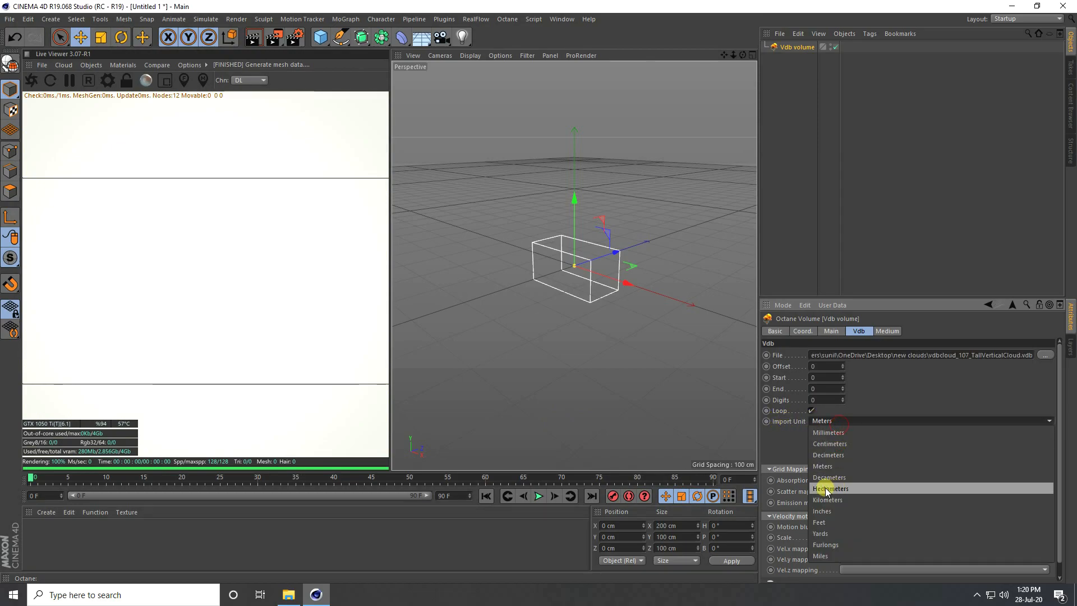
left_click(853, 488)
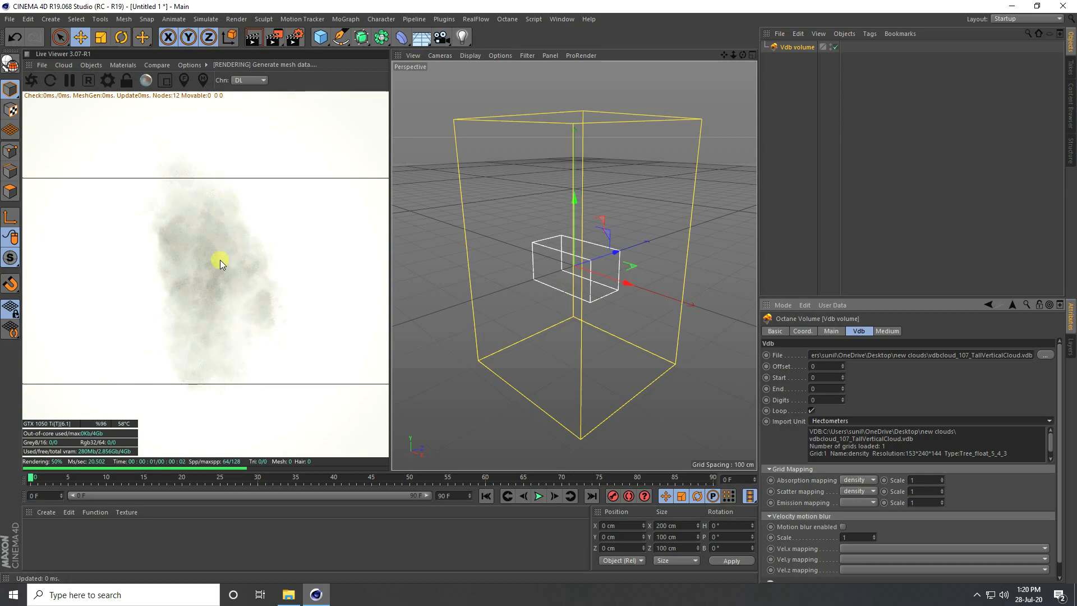
left_click(121, 38)
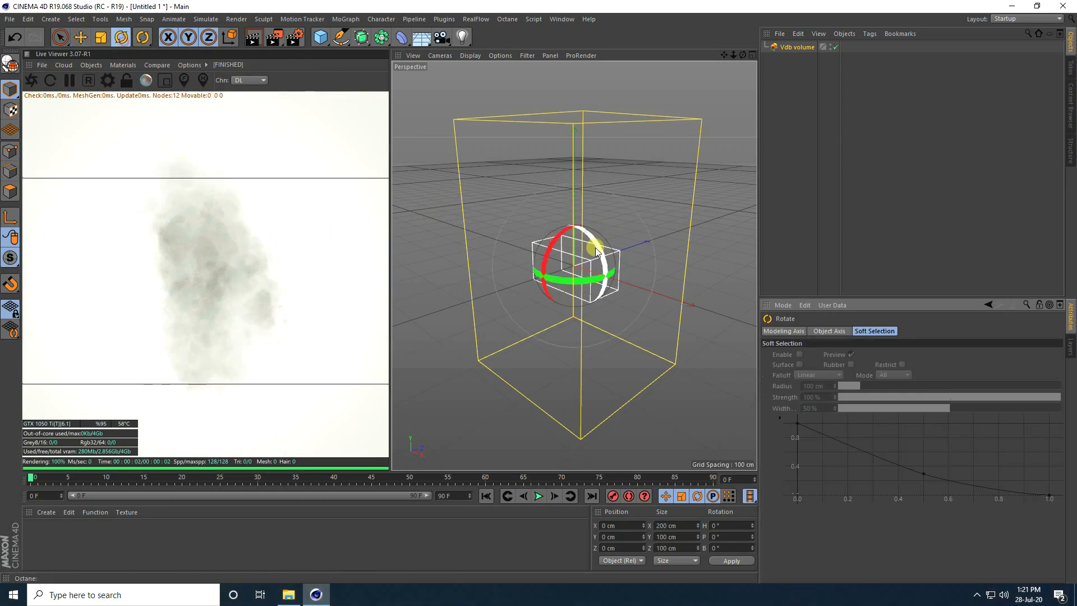
left_click_drag(596, 252, 561, 239)
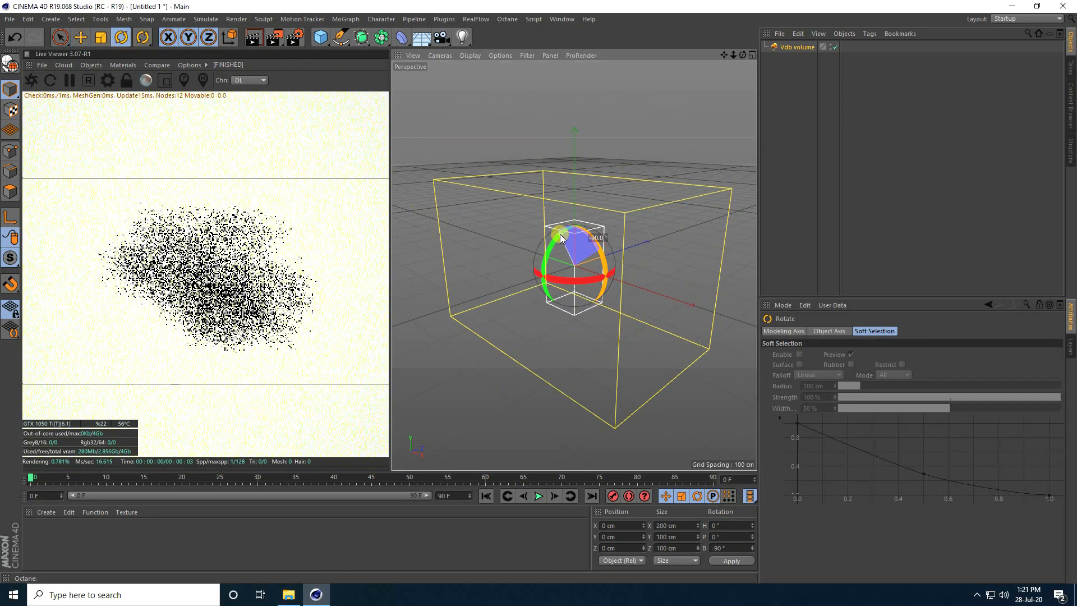
left_click_drag(743, 55, 539, 292)
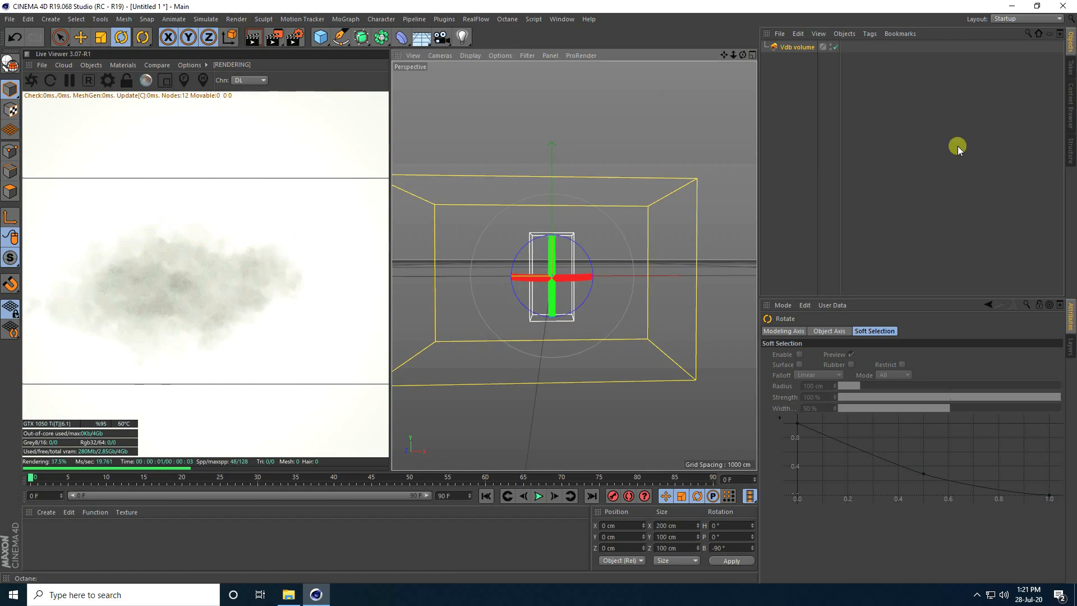
Step: Apply the Fire medium preset to the VDB volume and set the medium's density to 500
left_click(796, 47)
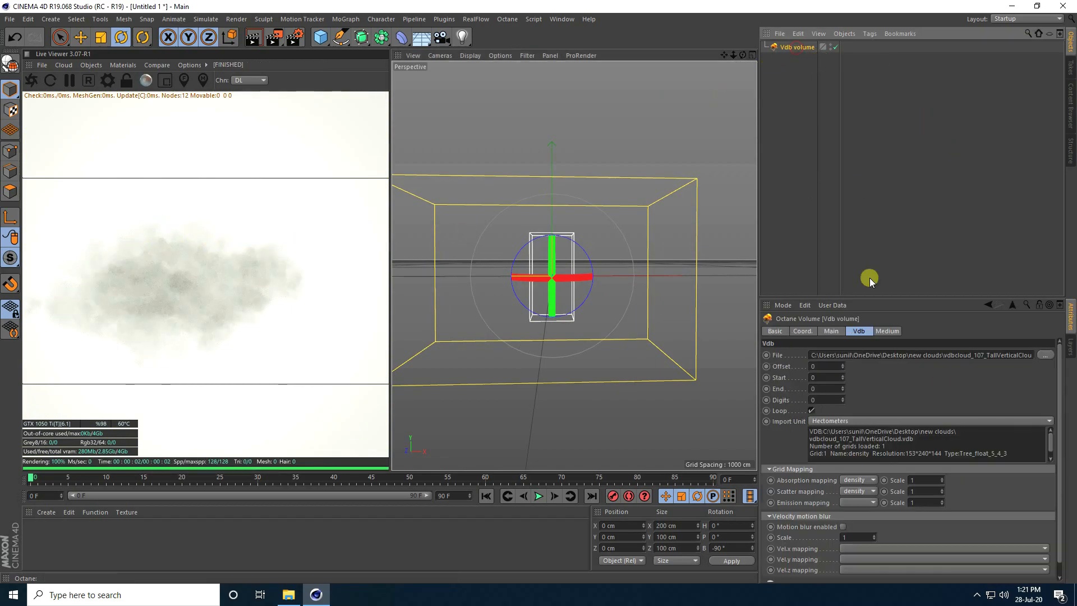
left_click(887, 331)
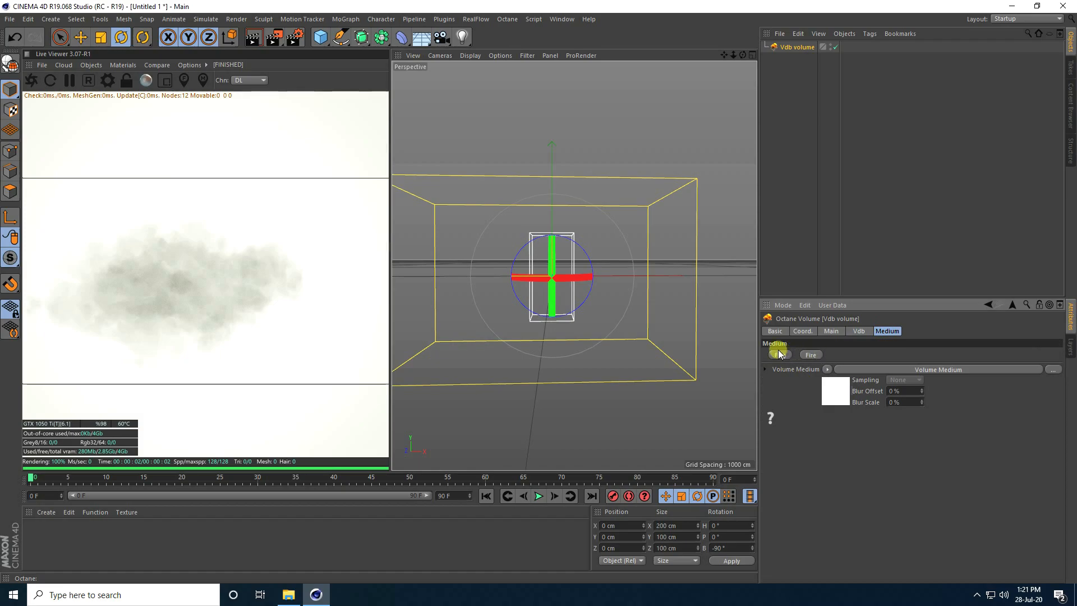
left_click(811, 355)
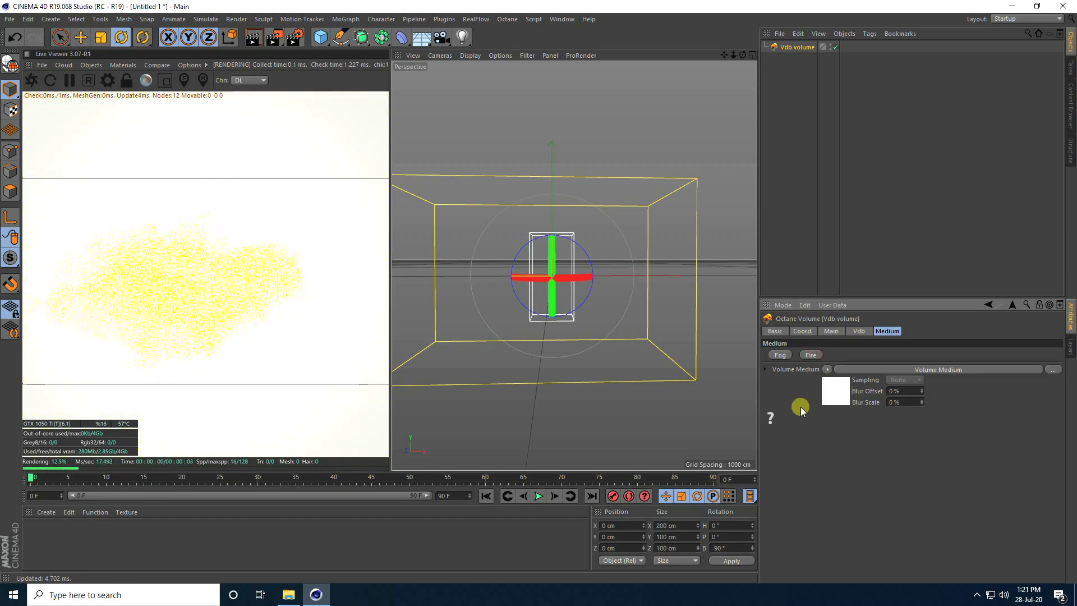
left_click(840, 397)
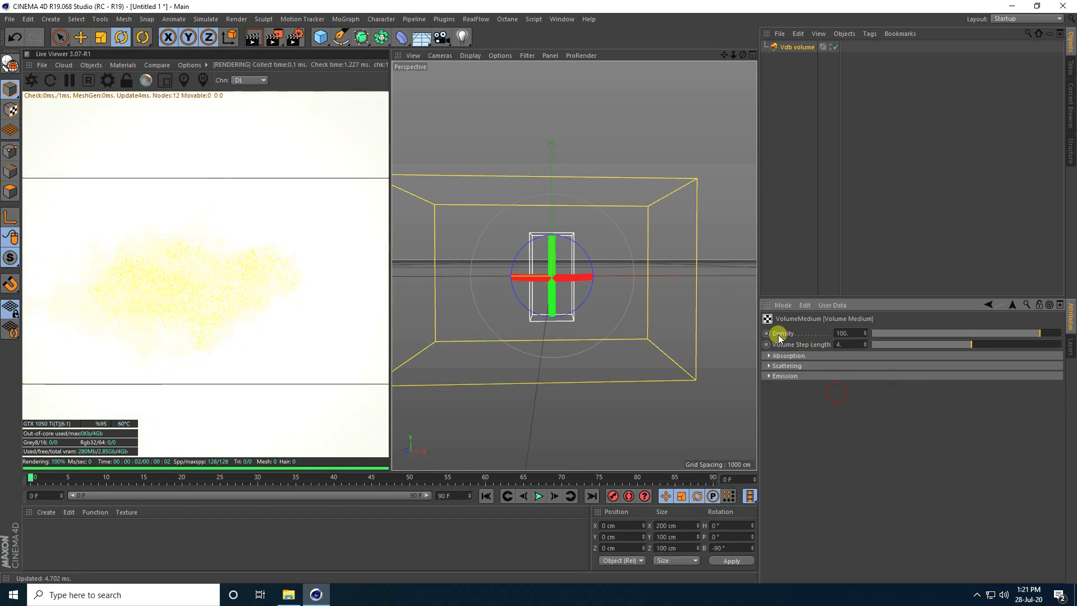
left_click(850, 333)
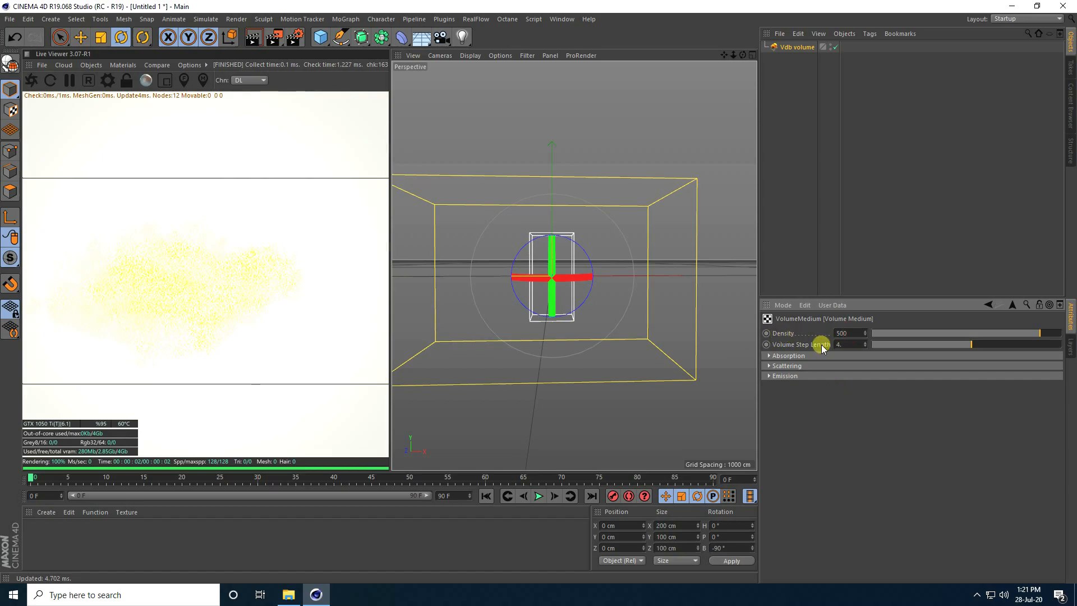
type("500")
key("Return")
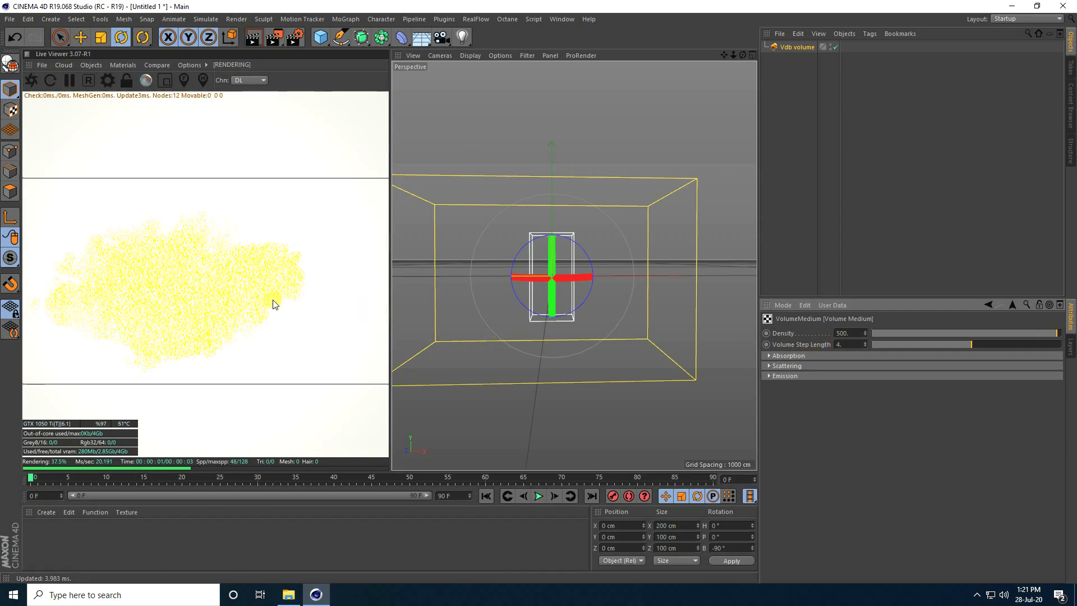
Step: Add an Octane HDRI environment and lower its power to 0.0001
left_click(84, 65)
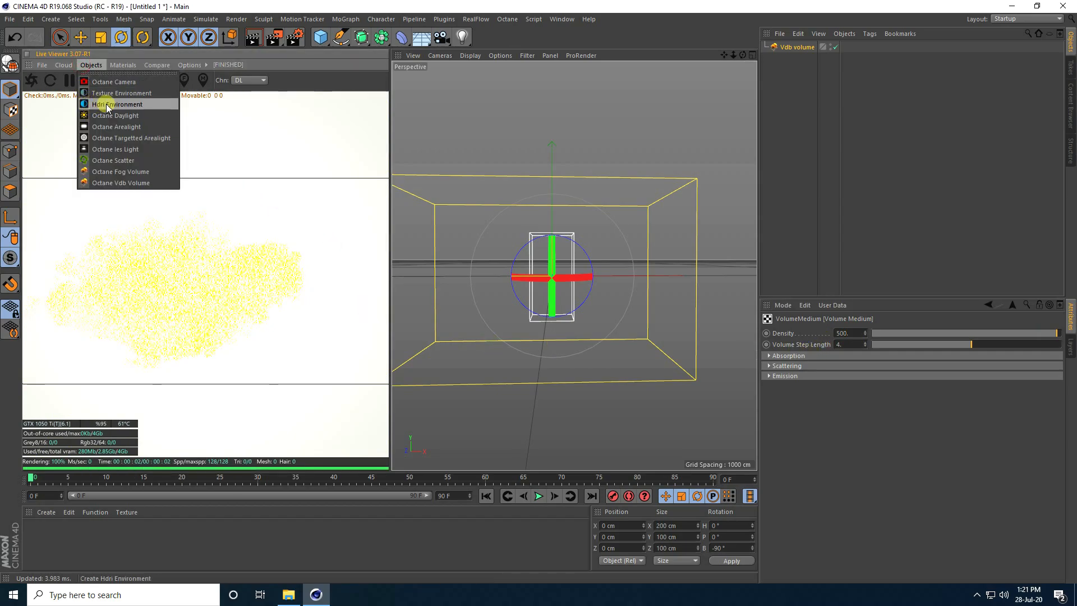
left_click(139, 104)
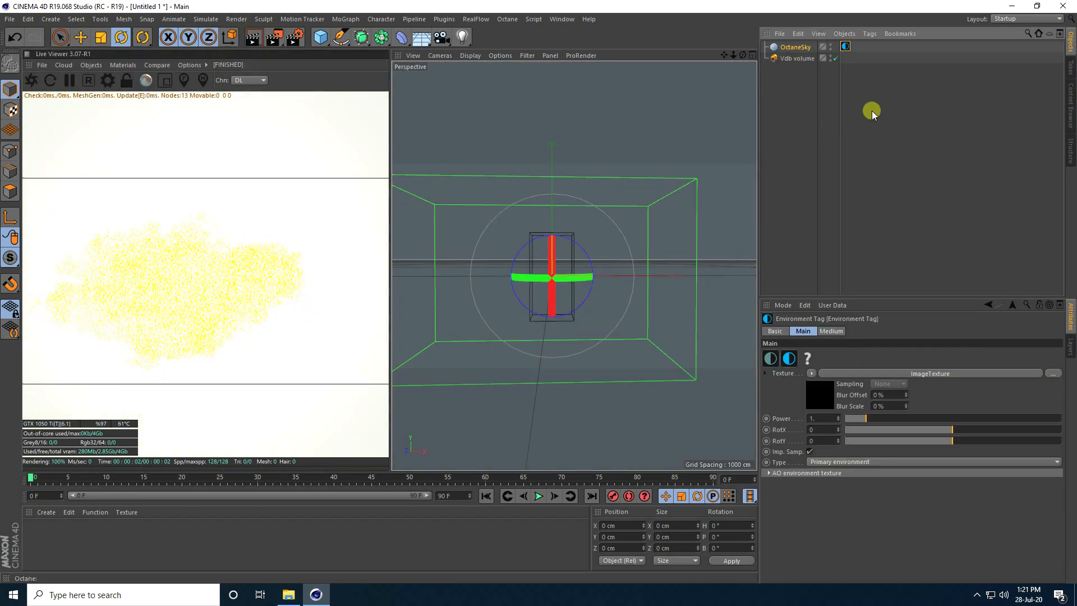
left_click(846, 50)
left_click_drag(861, 419, 724, 424)
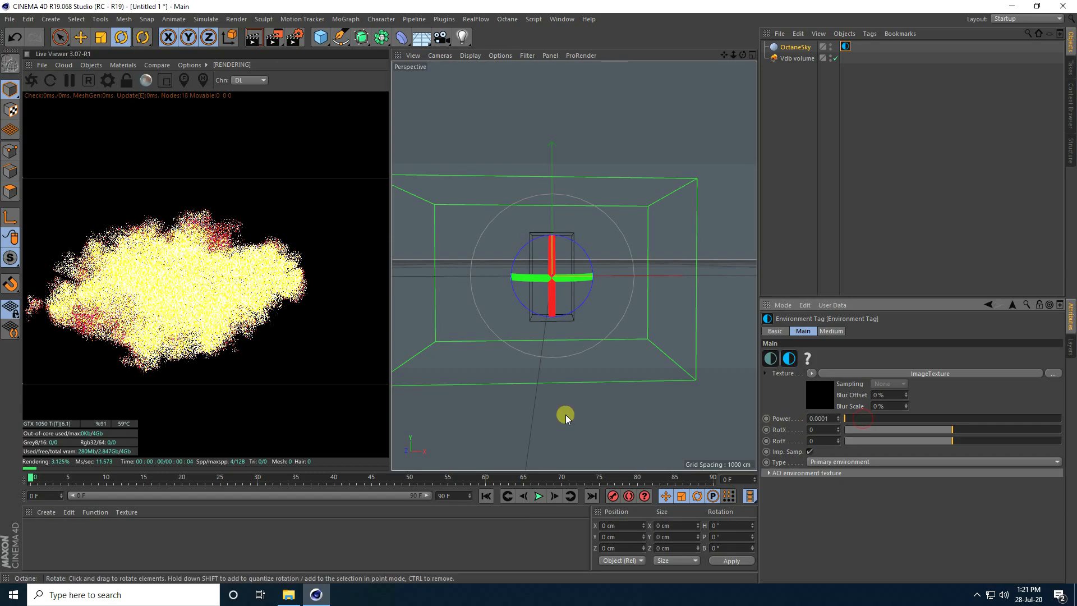
Step: Set the VDB volume medium's step length to 0.085 and its density to 1000
left_click_drag(733, 55, 537, 295)
left_click_drag(724, 56, 538, 297)
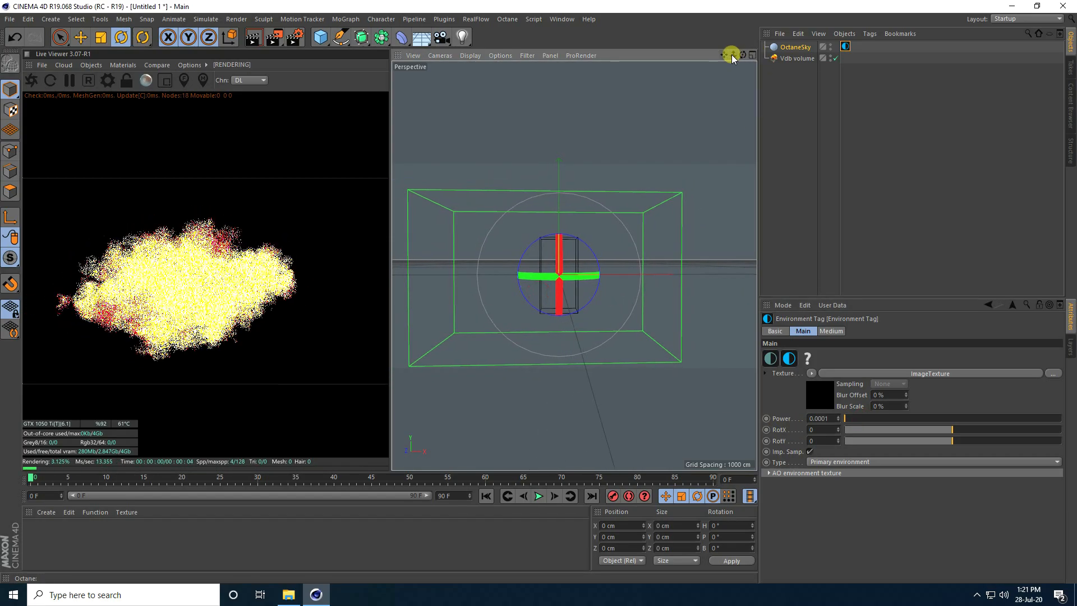
left_click(793, 62)
left_click(846, 393)
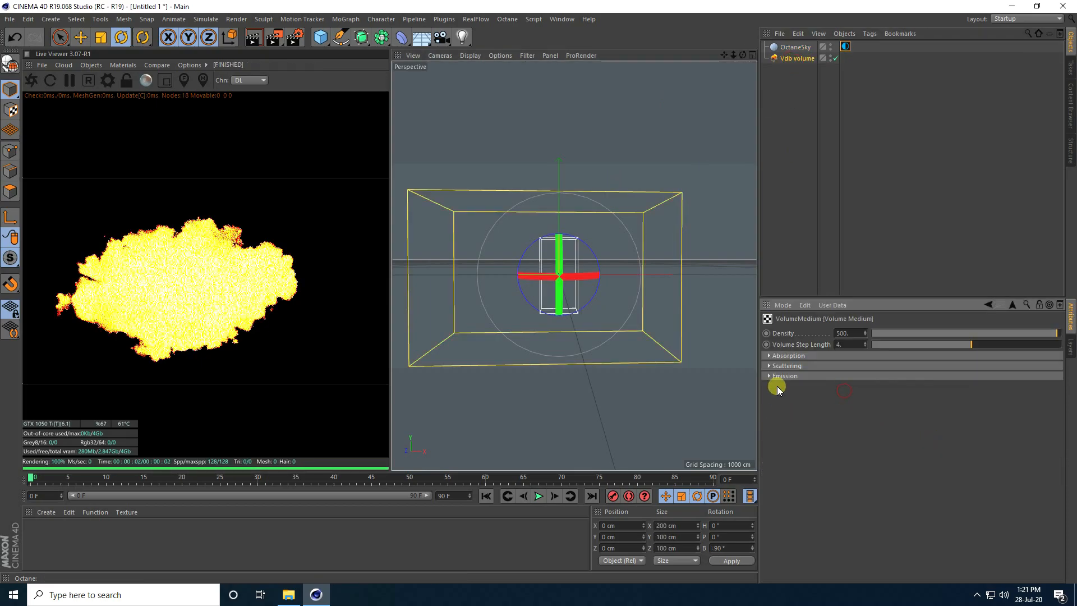
left_click(768, 355)
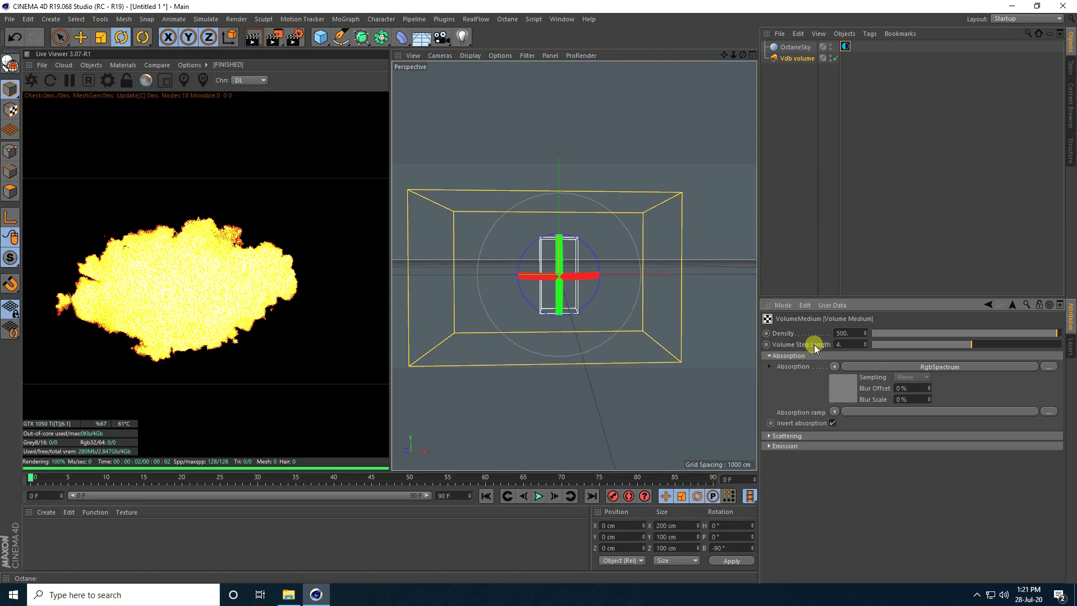
double_click(844, 345)
key("Return")
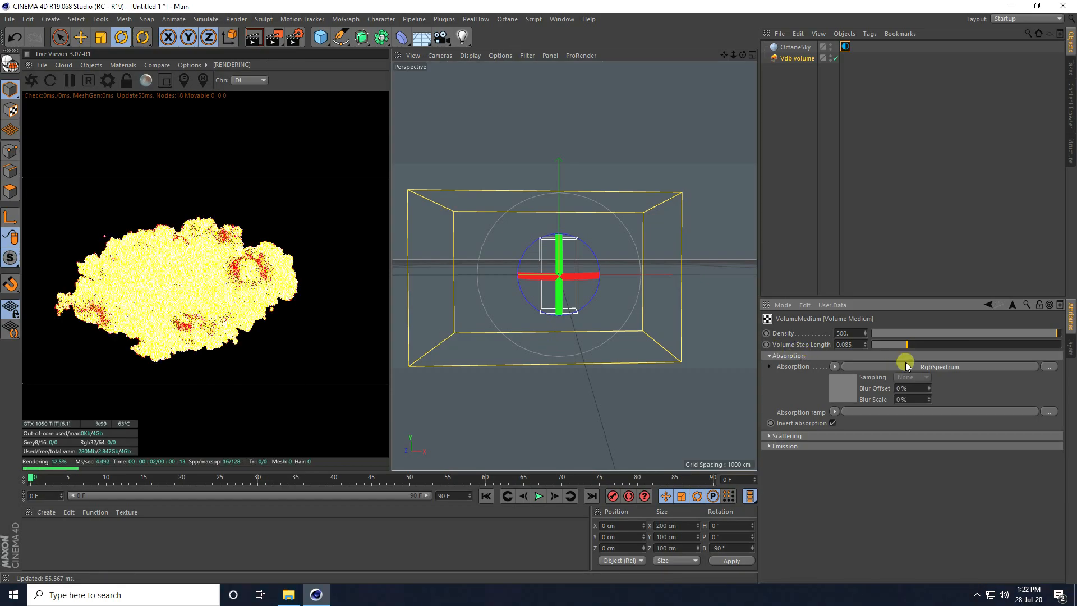
double_click(850, 333)
type("1000")
key("Return")
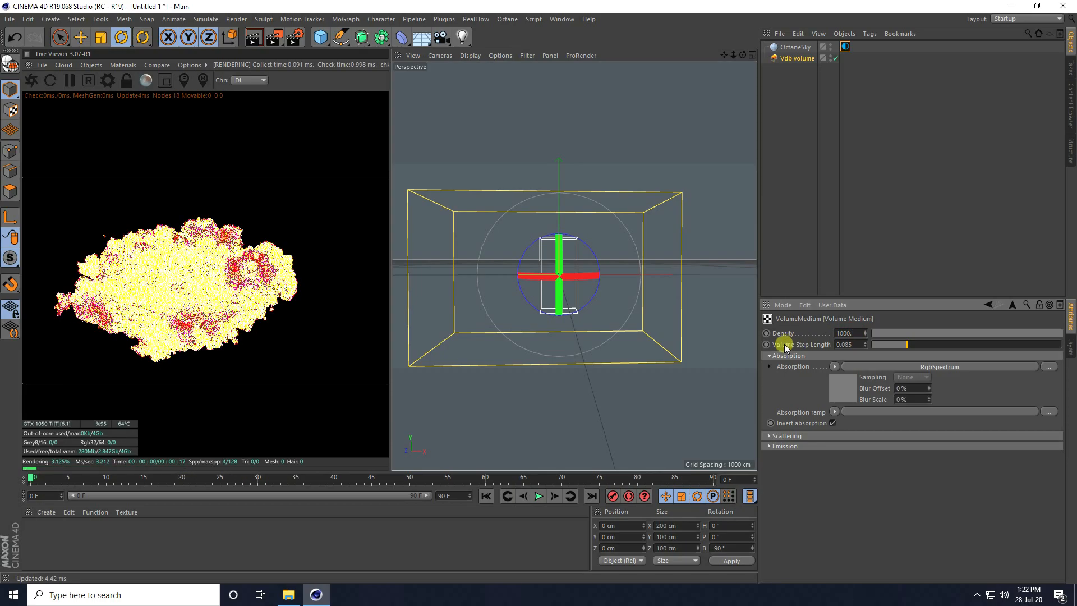
Step: Switch the Octane render kernel to Pathtracing and set the maximum samples to 2000
left_click(106, 82)
left_click(17, 50)
left_click(29, 84)
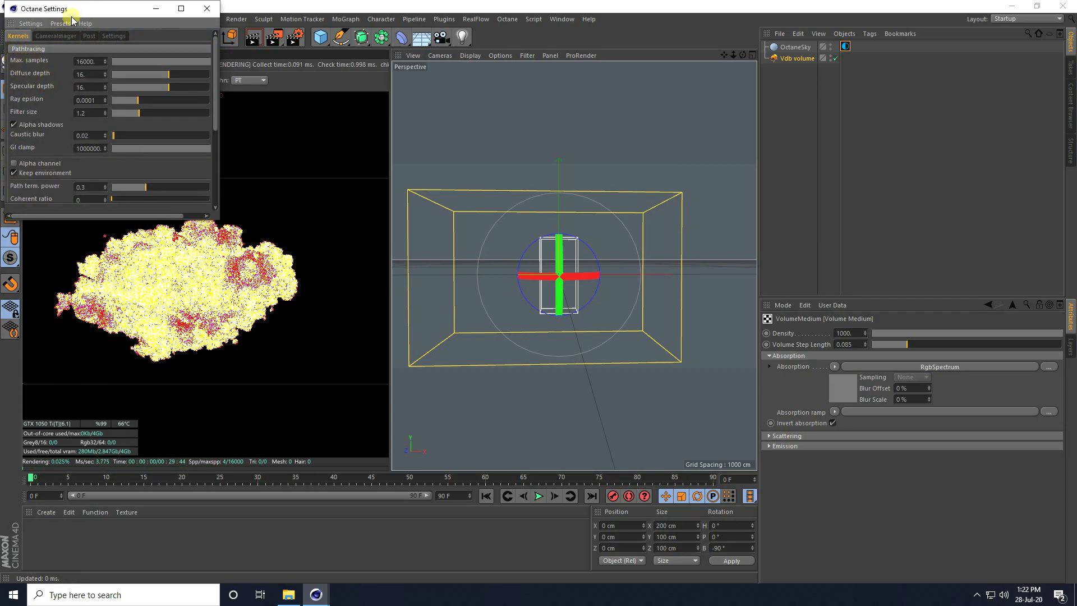
left_click_drag(76, 10, 194, 58)
type("2000")
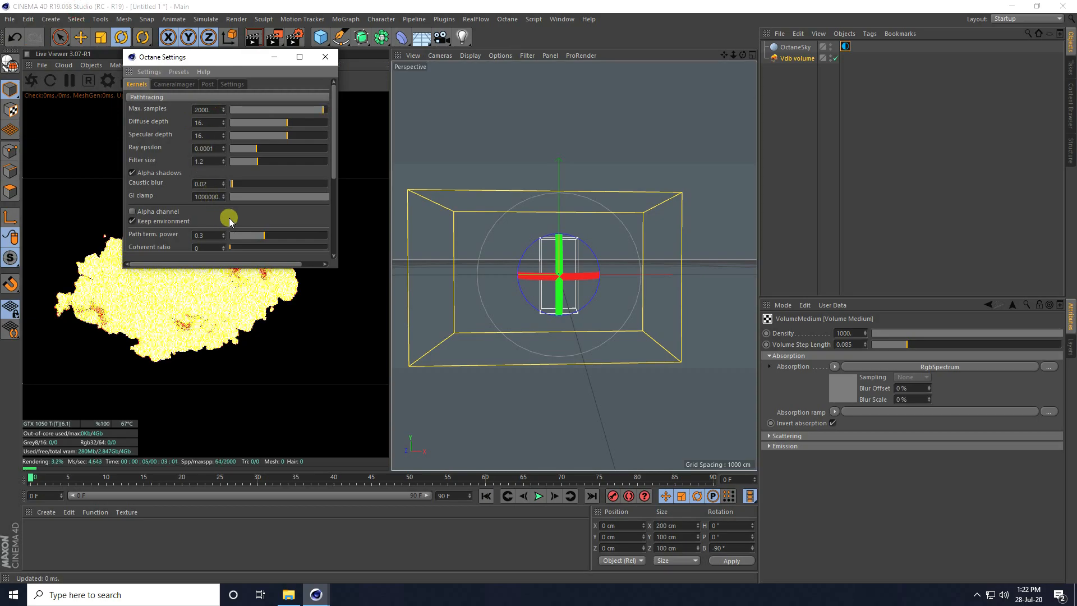
left_click(324, 57)
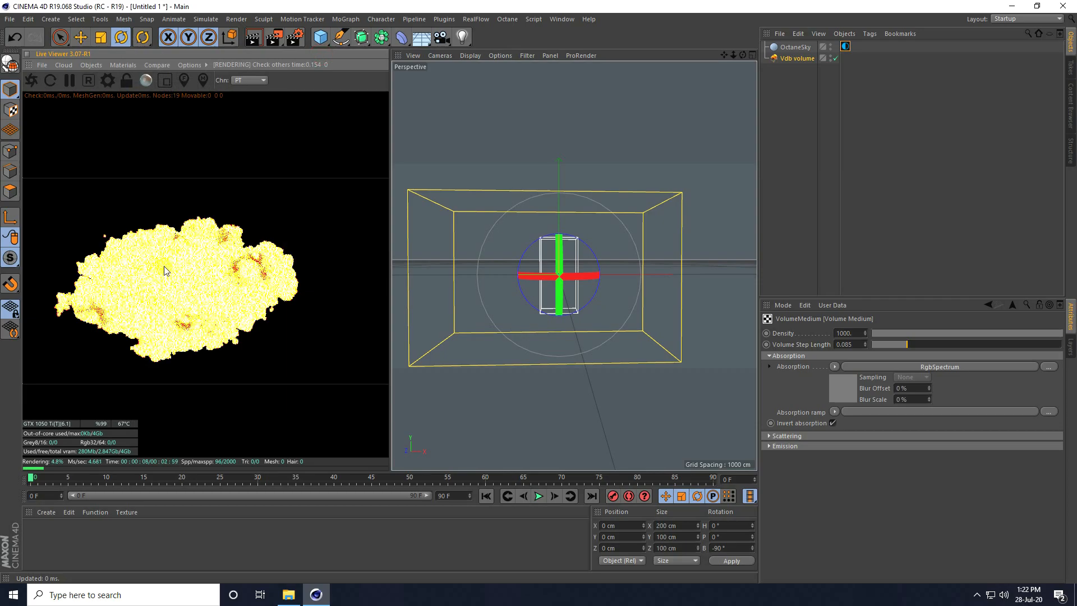
Step: Raise the volume medium's density to 2000
left_click(847, 332)
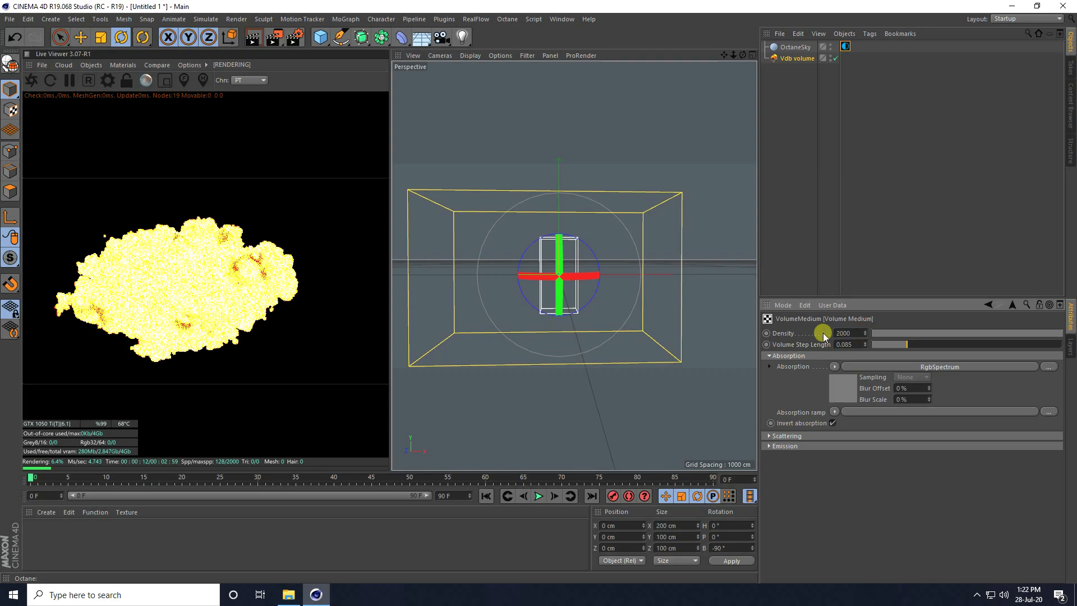
type("2000")
key("Return")
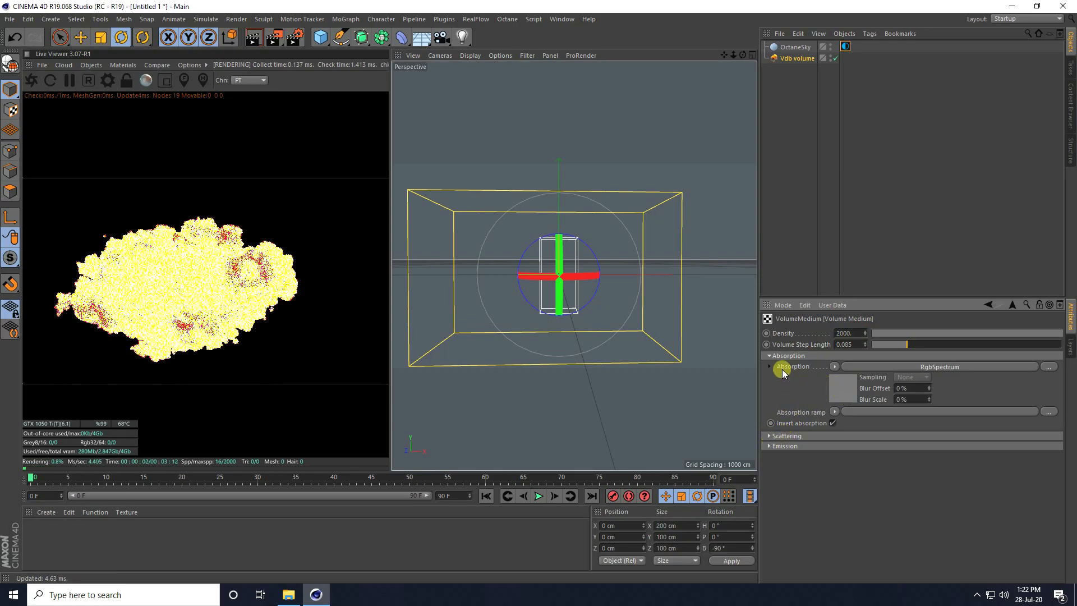
Step: Set the volume medium's absorption colour to a neutral grey with 0% saturation and 43% value
left_click(835, 392)
left_click(799, 363)
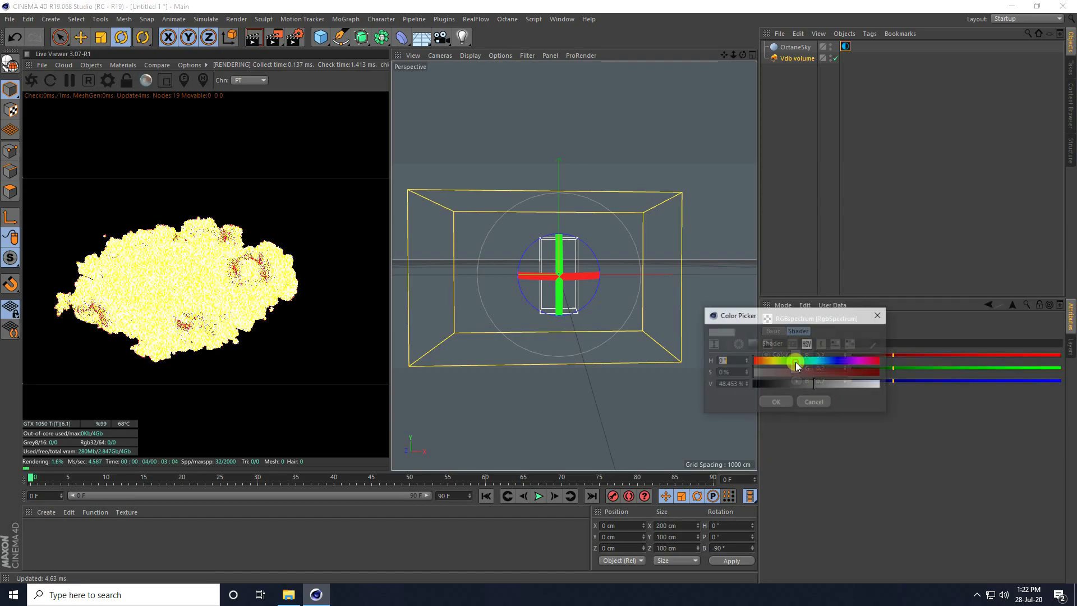
left_click_drag(812, 384, 809, 383)
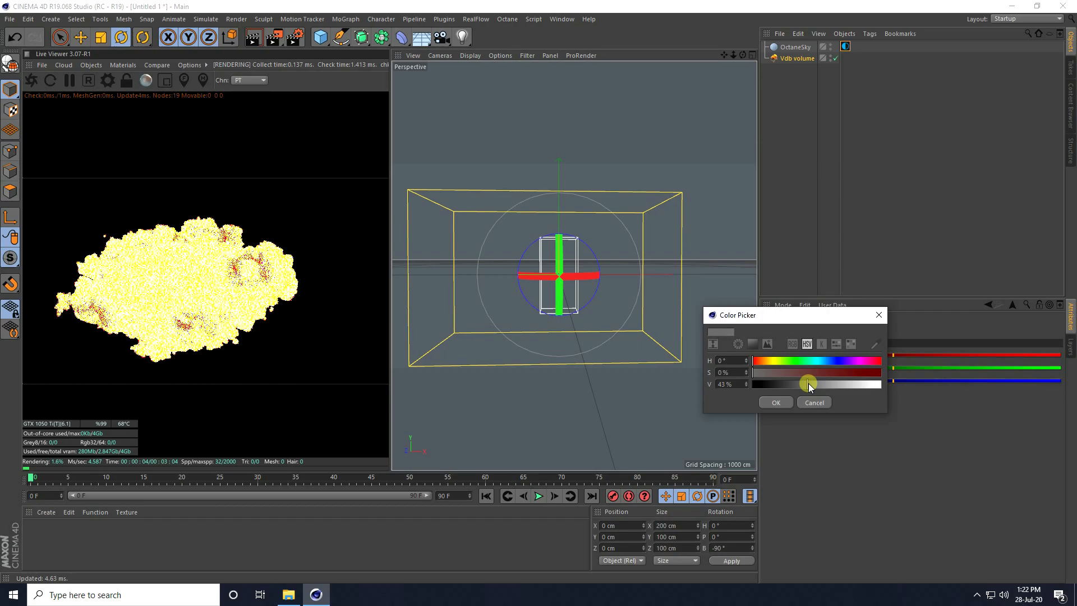
left_click(782, 401)
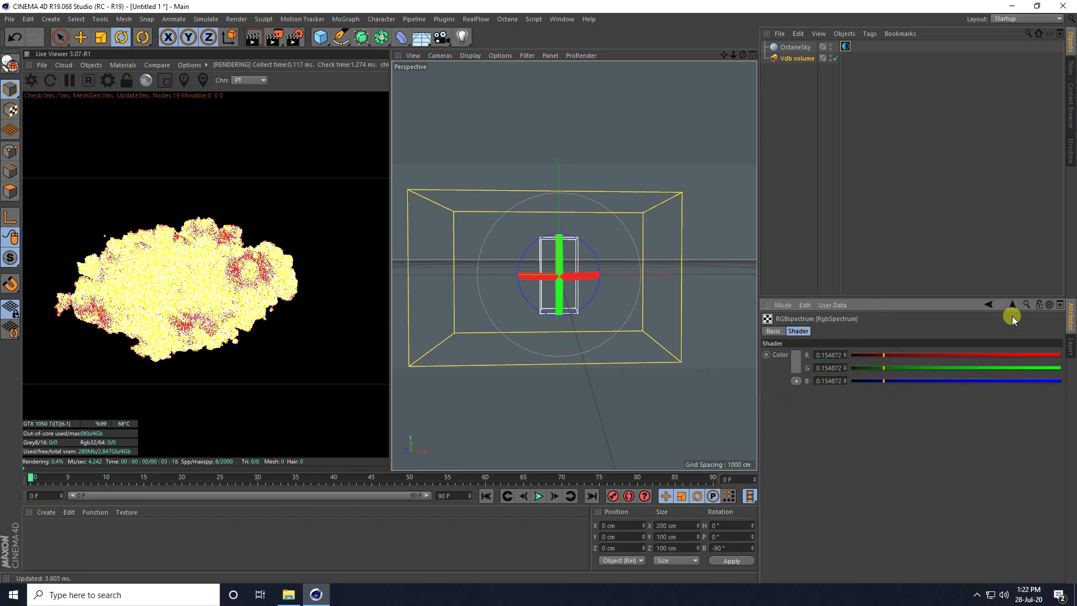
Step: Set the power of the volume medium's texture emission to about 0.0233
left_click(990, 304)
left_click(774, 436)
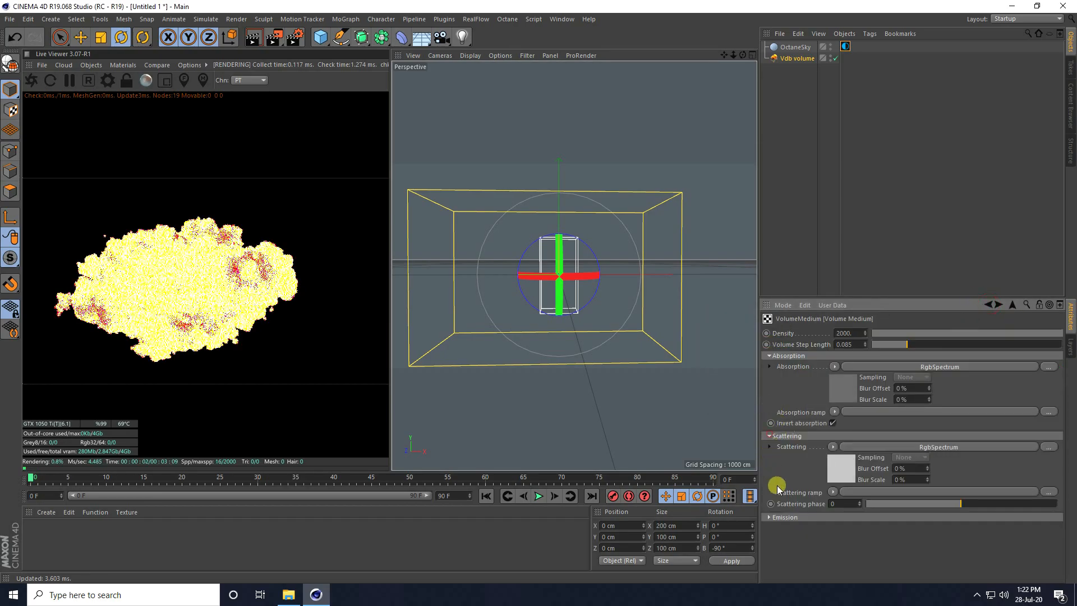
left_click(772, 518)
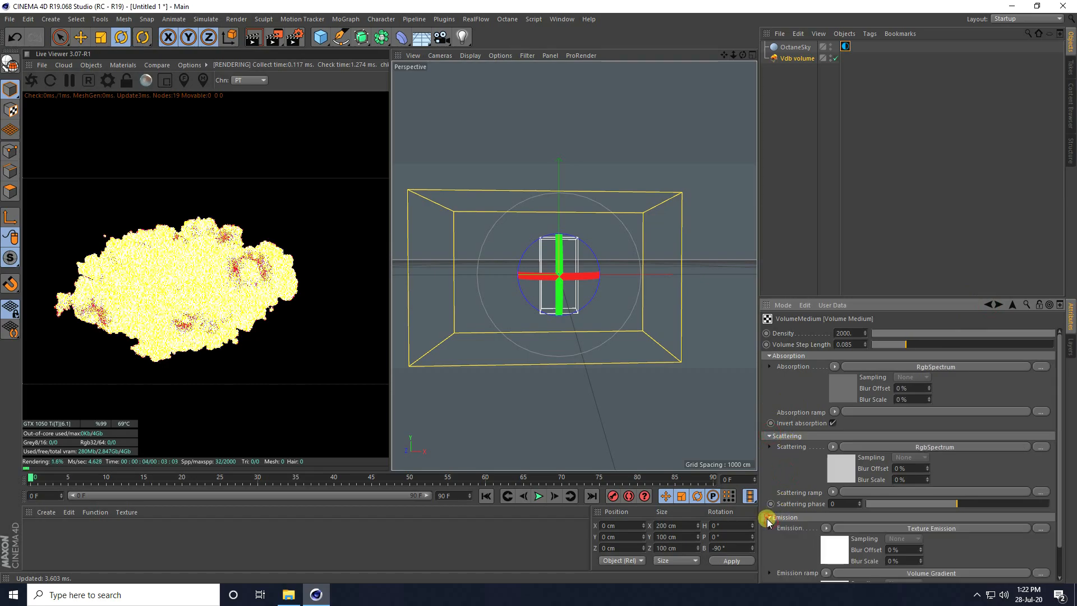
scroll(800, 560, "down", 2)
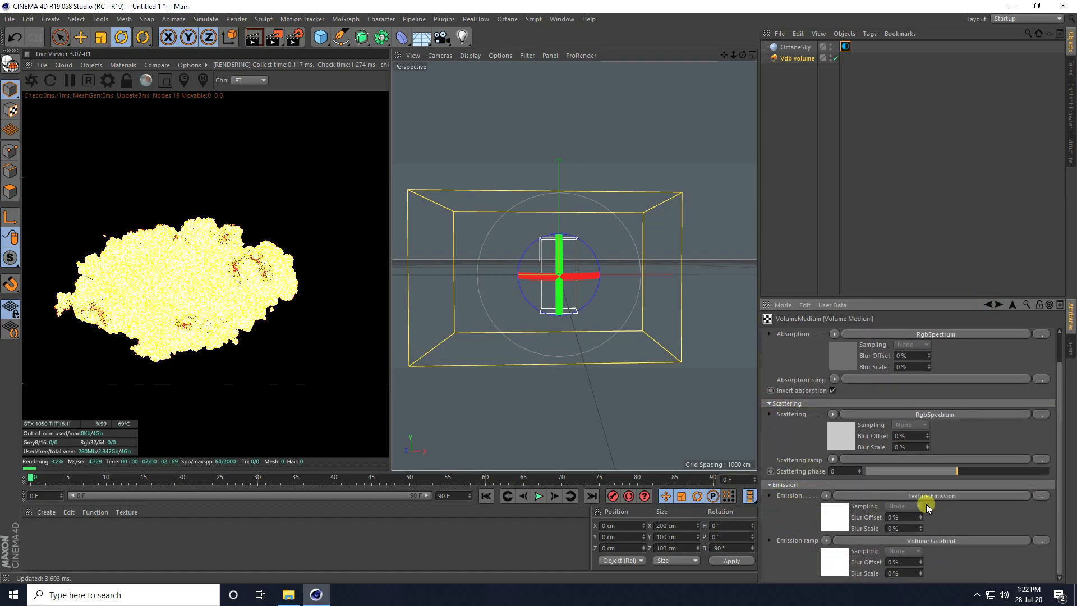
left_click(830, 515)
left_click_drag(976, 385, 940, 385)
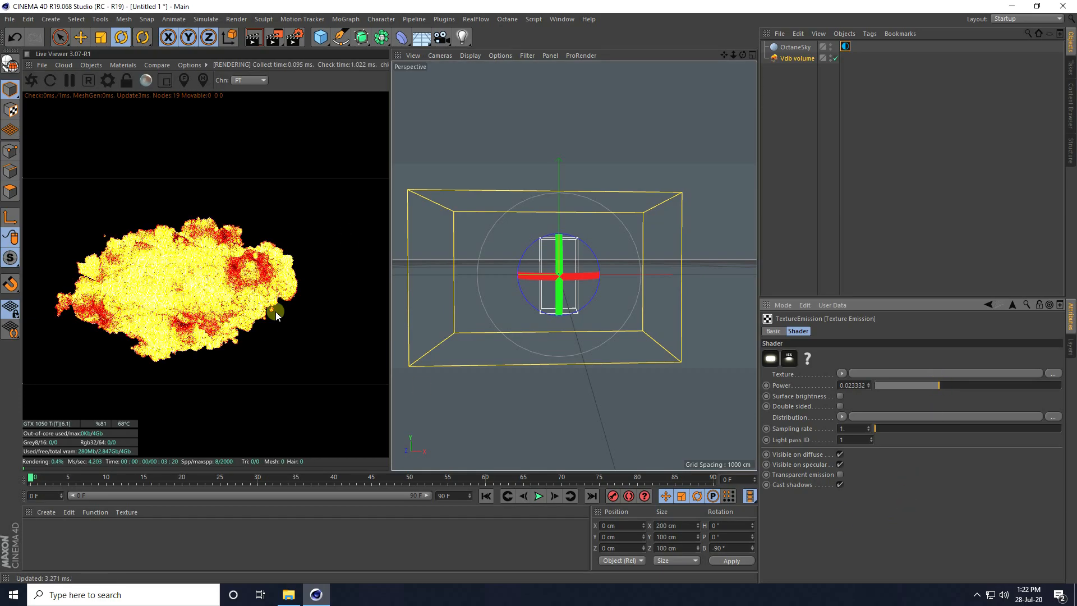
Step: Load the Flame 1 preset into the gradient of the volume medium's emission ramp
left_click(989, 305)
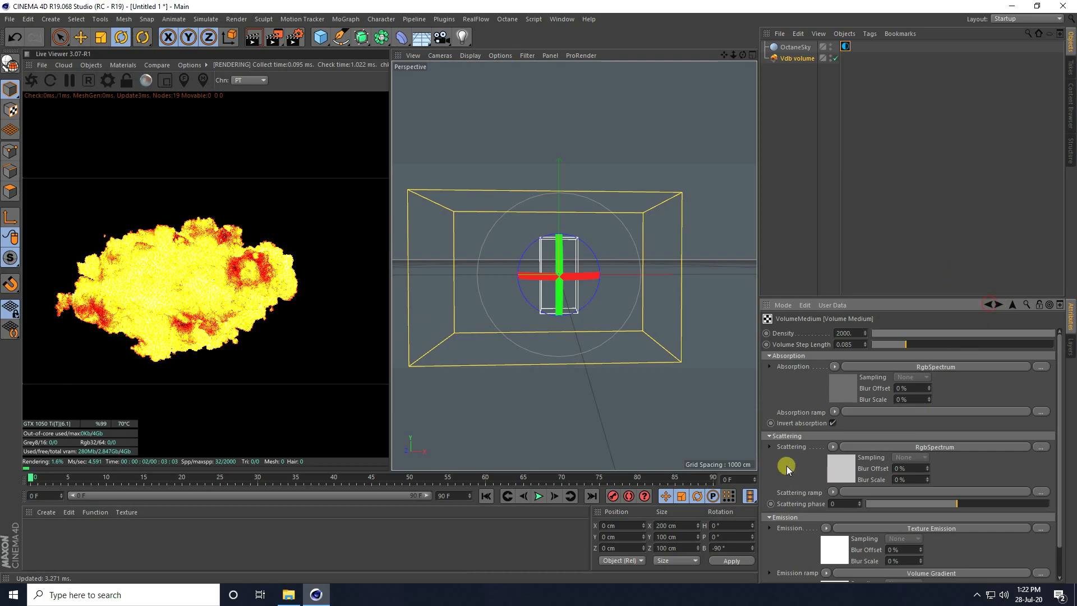
scroll(796, 393, "down", 2)
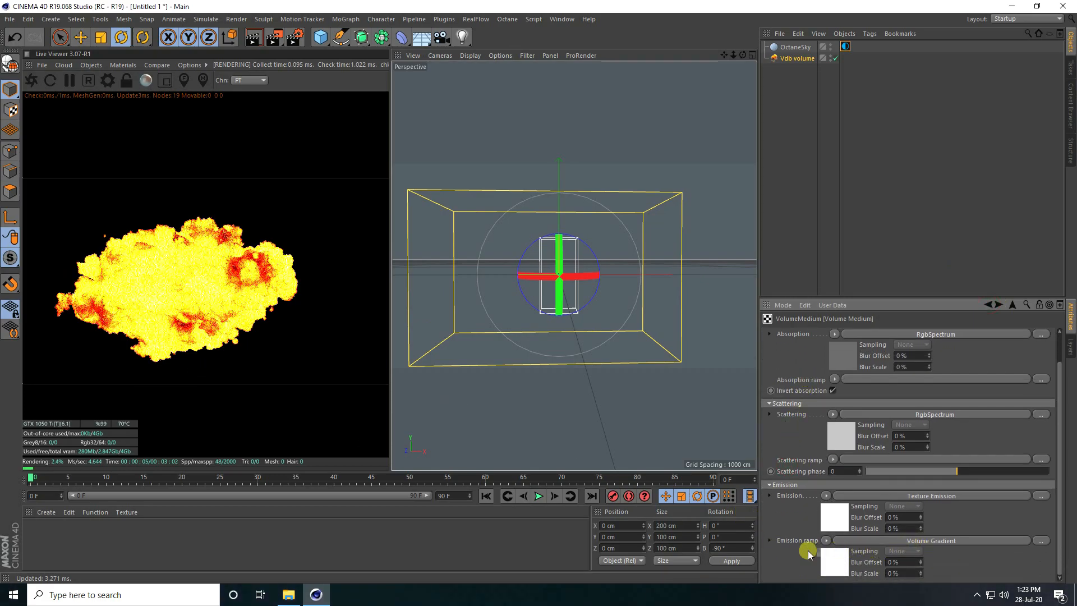
left_click(954, 542)
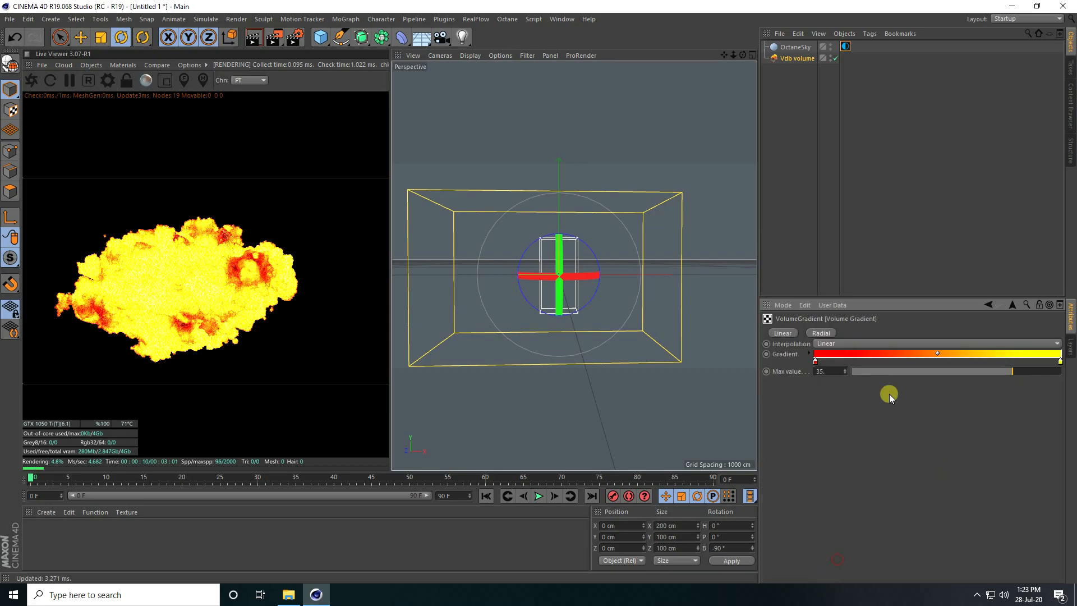
left_click(809, 353)
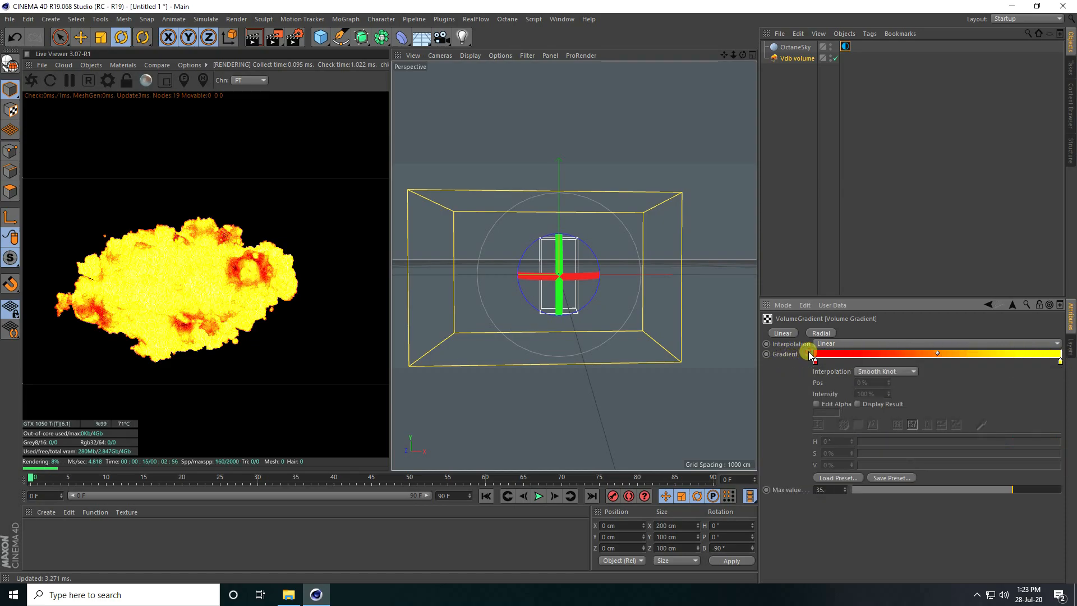
left_click(837, 480)
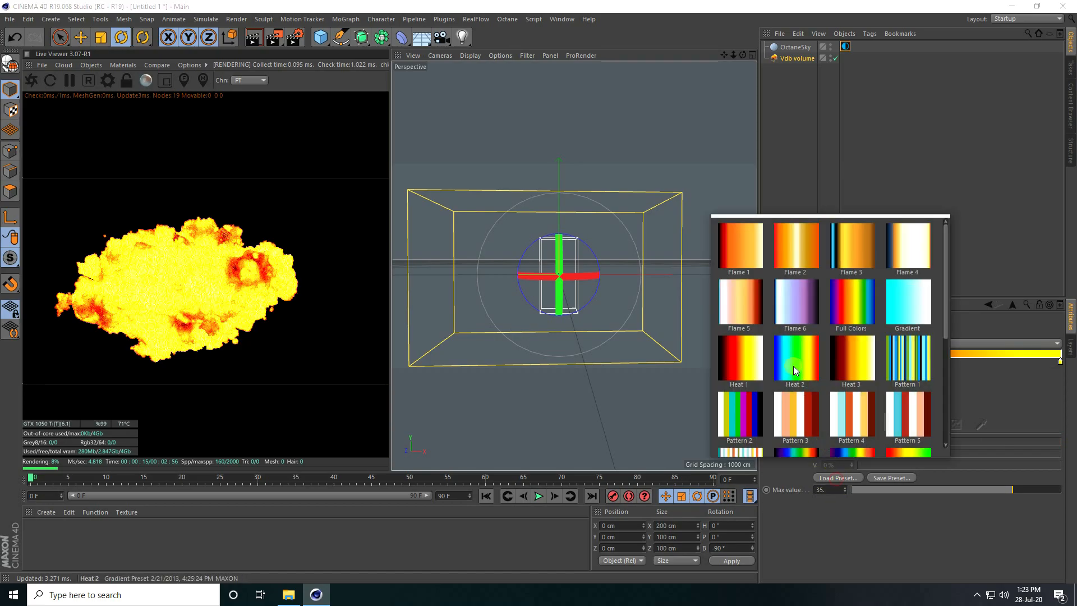
scroll(809, 315, "down", 5)
scroll(809, 355, "up", 5)
left_click(736, 249)
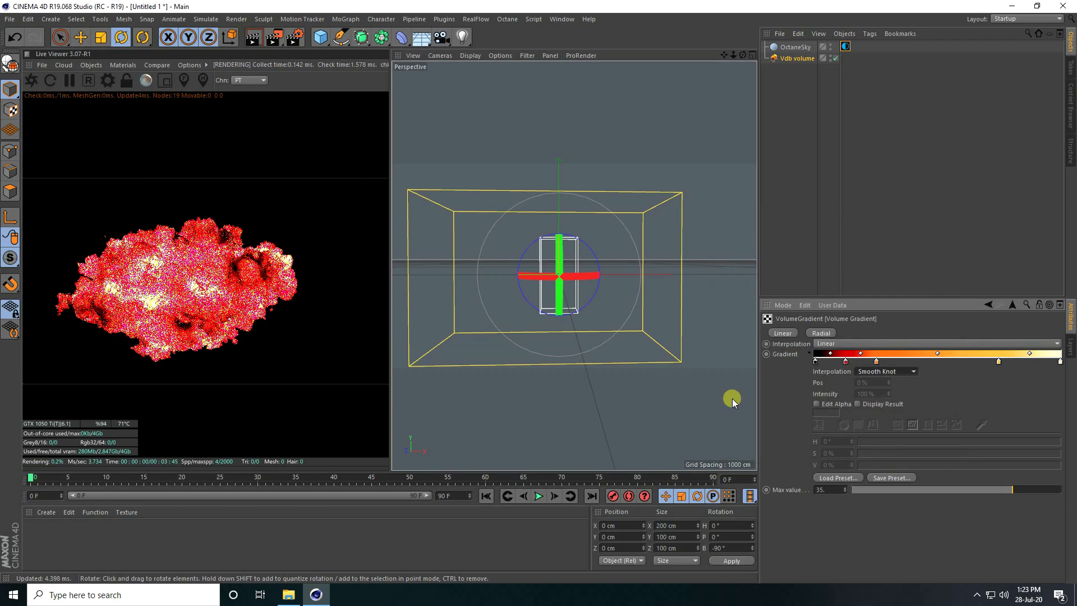
Step: Try the Flame 6 and Heat 2 presets on the emission gradient, ending back on Flame 1
left_click(836, 477)
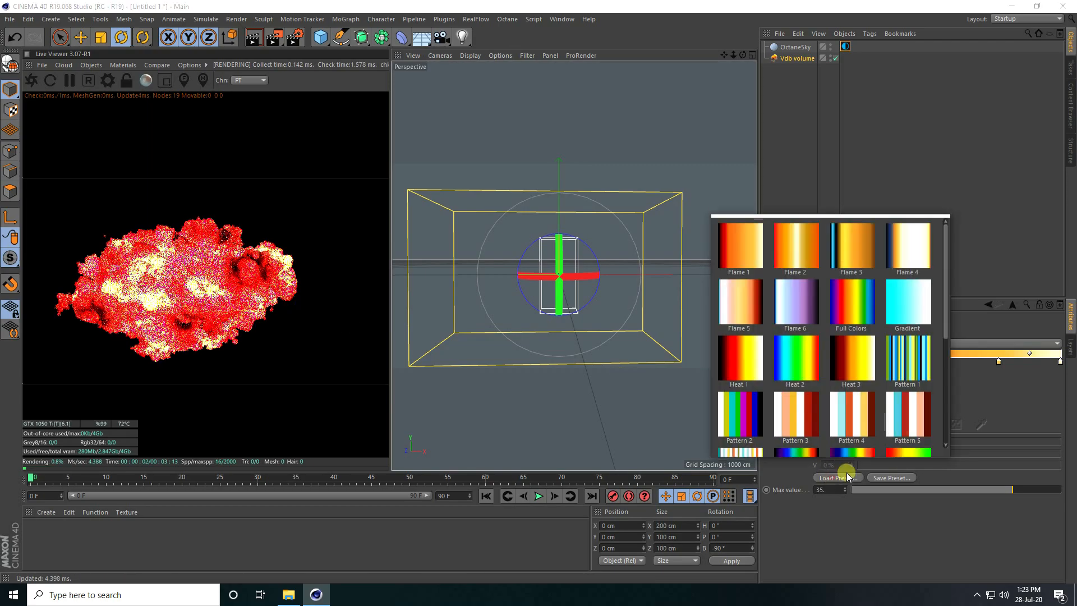
left_click(790, 354)
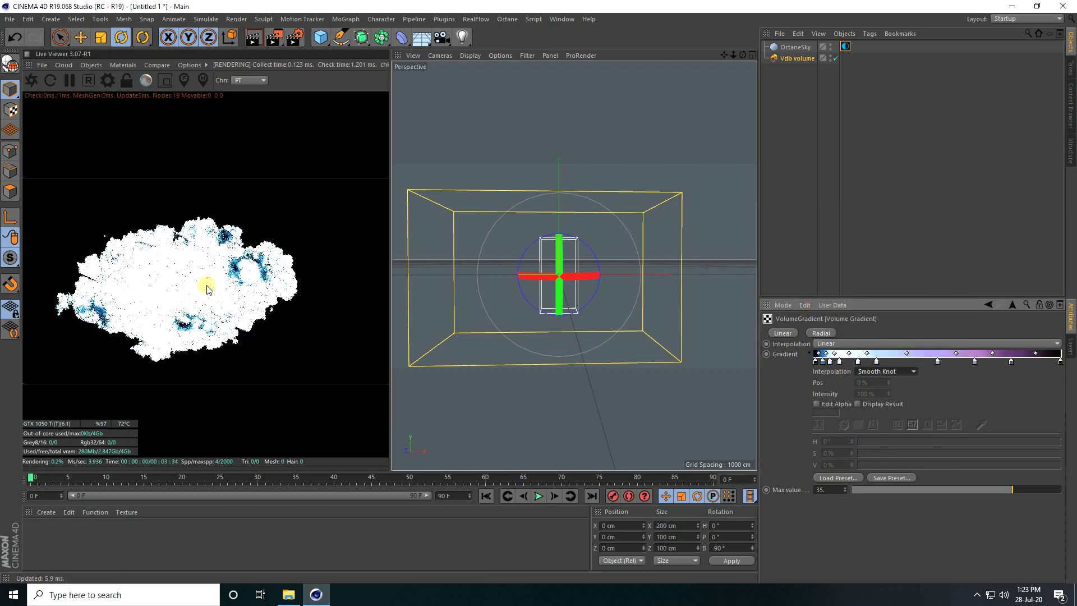
left_click(834, 478)
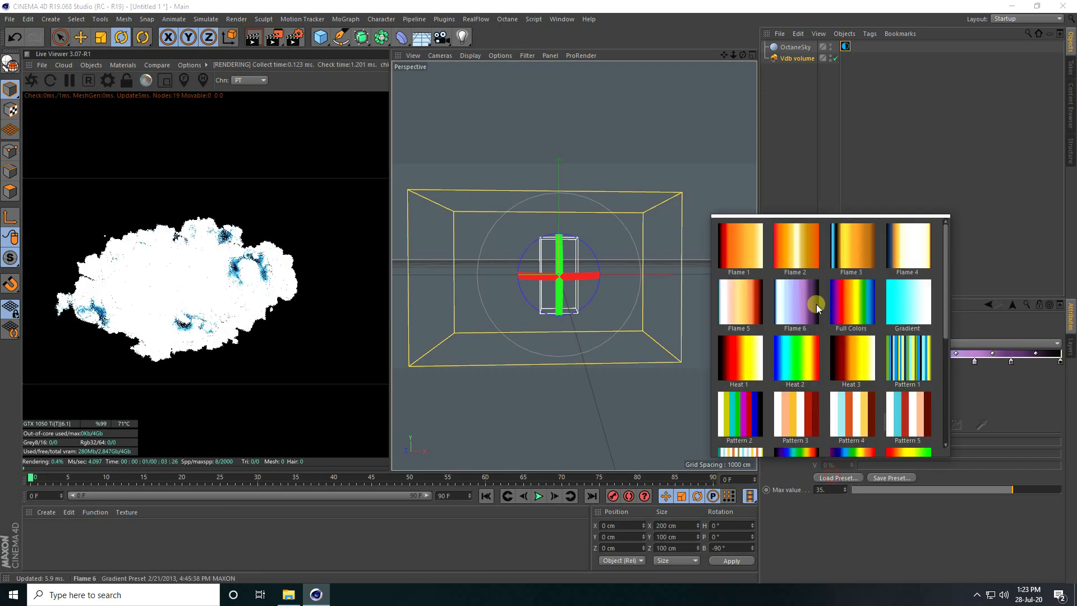
scroll(809, 386, "down", 3)
scroll(809, 386, "down", 3)
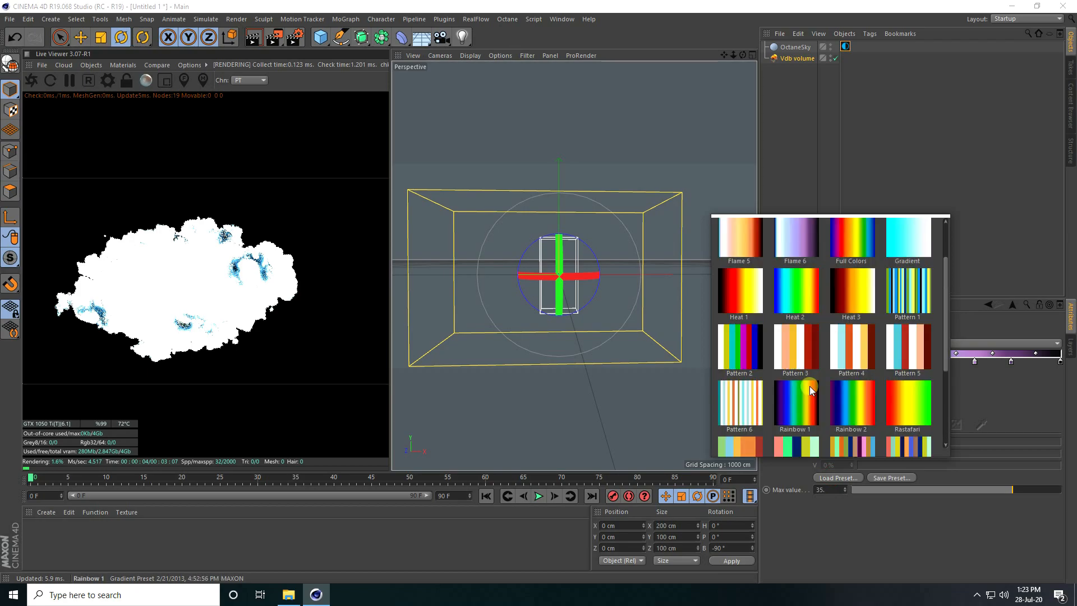
left_click(803, 399)
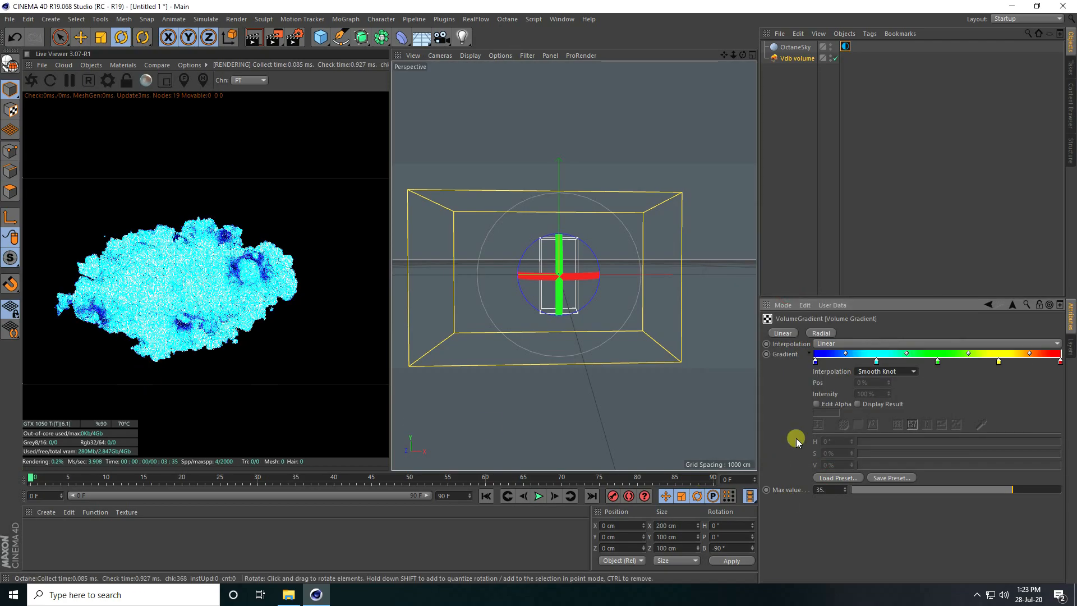
left_click(832, 478)
left_click(743, 266)
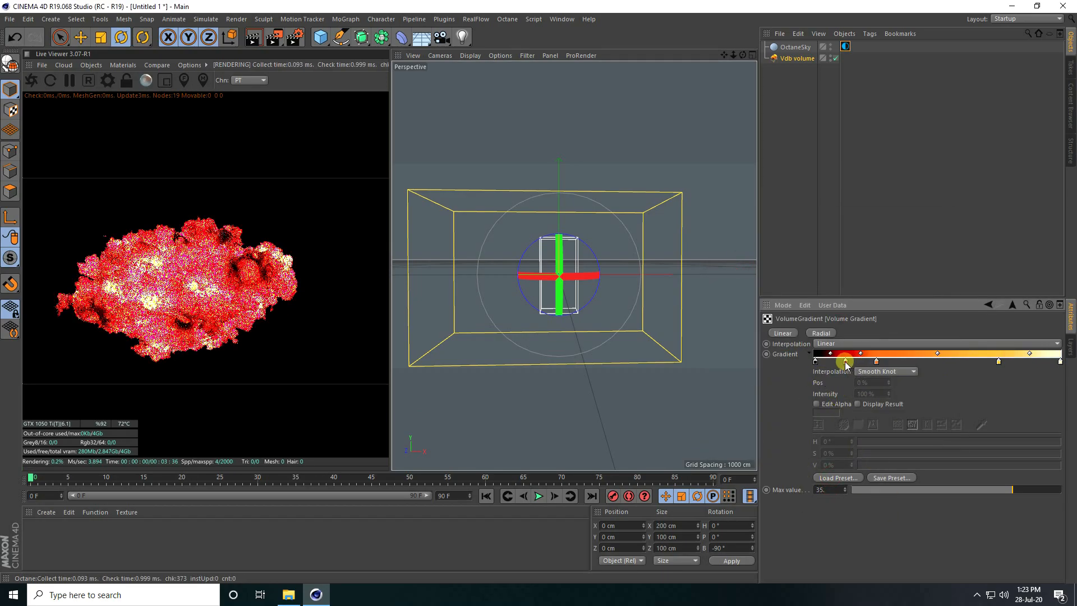
Step: Remove the red knot from the emission gradient and shift the yellow knot to about 76% and the orange knot to 26.54%
left_click_drag(846, 362, 846, 404)
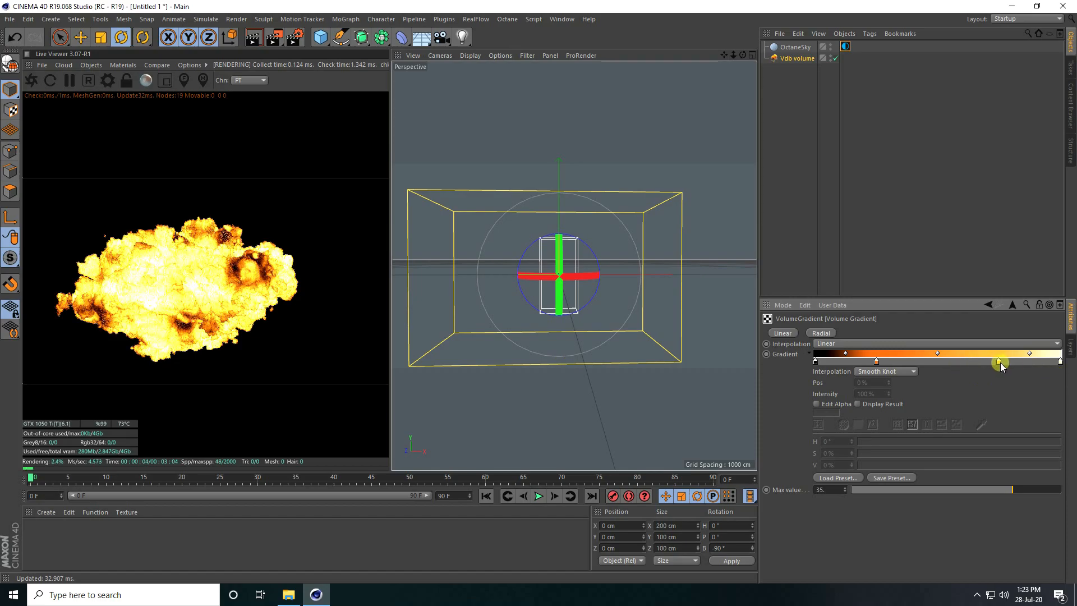
left_click_drag(999, 362, 1002, 362)
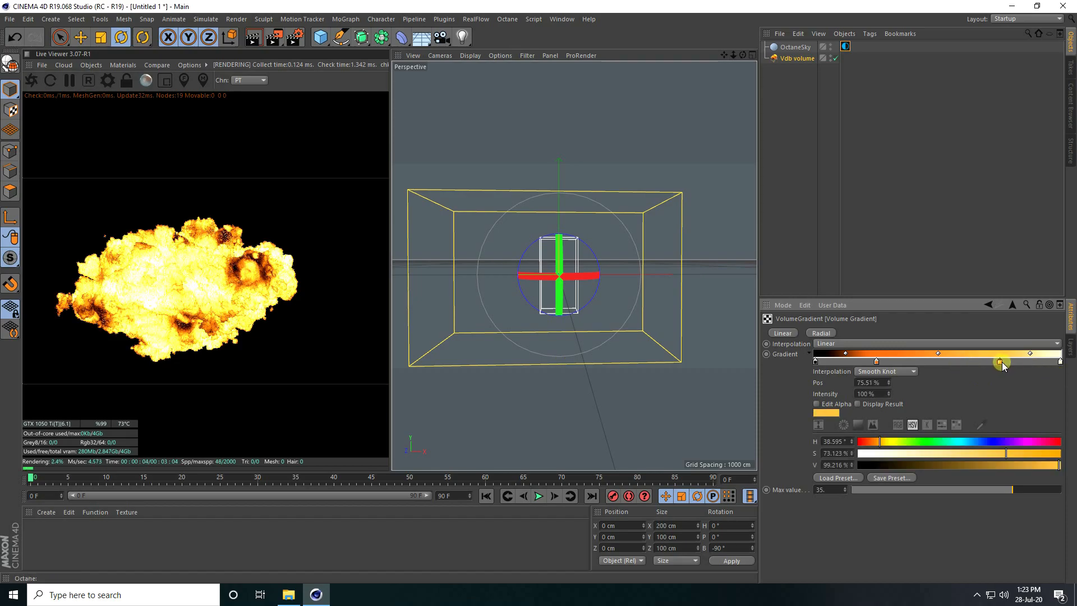
left_click(877, 361)
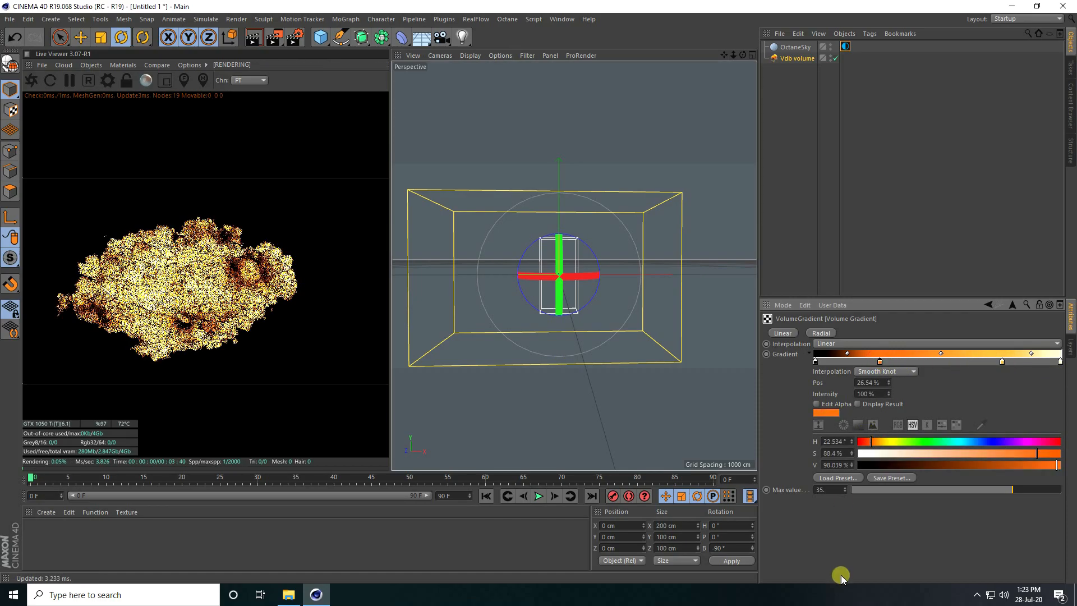
Step: Set the volume medium's scattering colour to a neutral grey with R, G and B at 0.214041
left_click(989, 305)
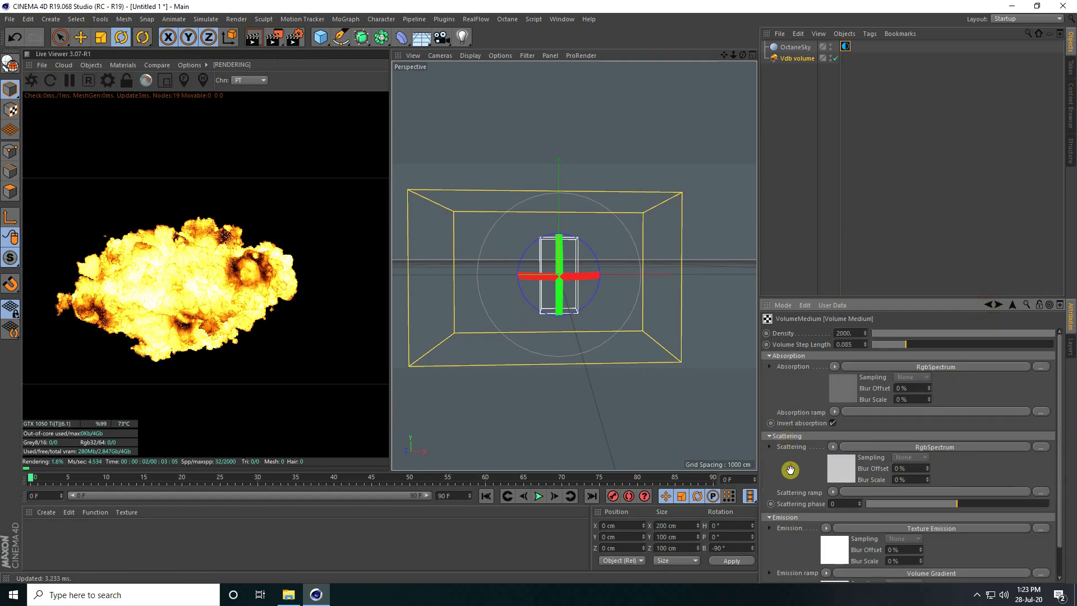
left_click(844, 469)
left_click(792, 365)
left_click(837, 386)
left_click_drag(837, 386, 813, 386)
left_click(773, 405)
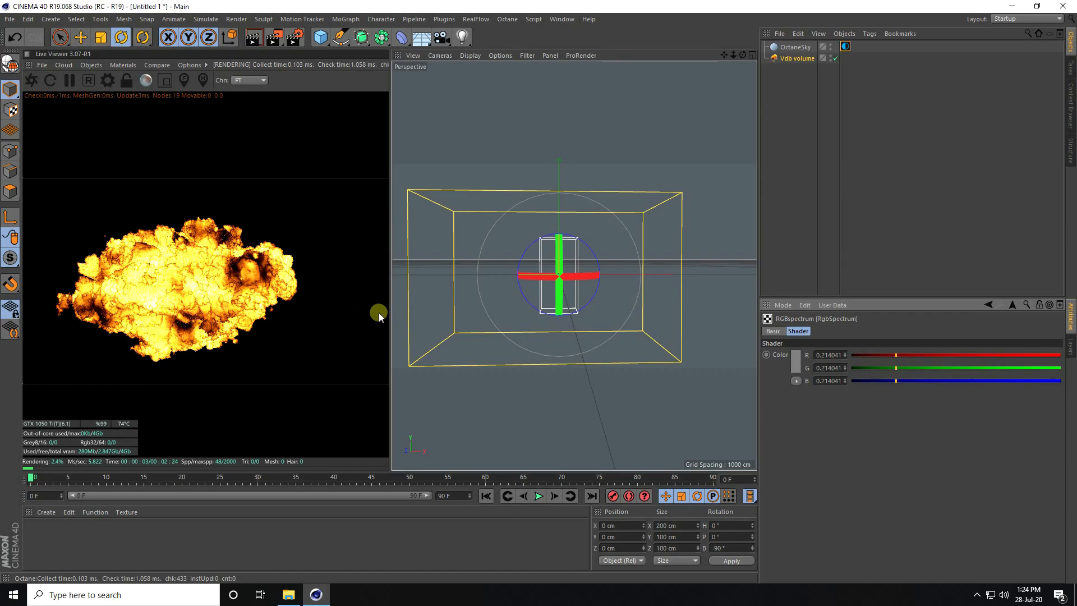
Step: Add a plane to the scene with a width and height of 2000 cm
left_click_drag(390, 313, 445, 312)
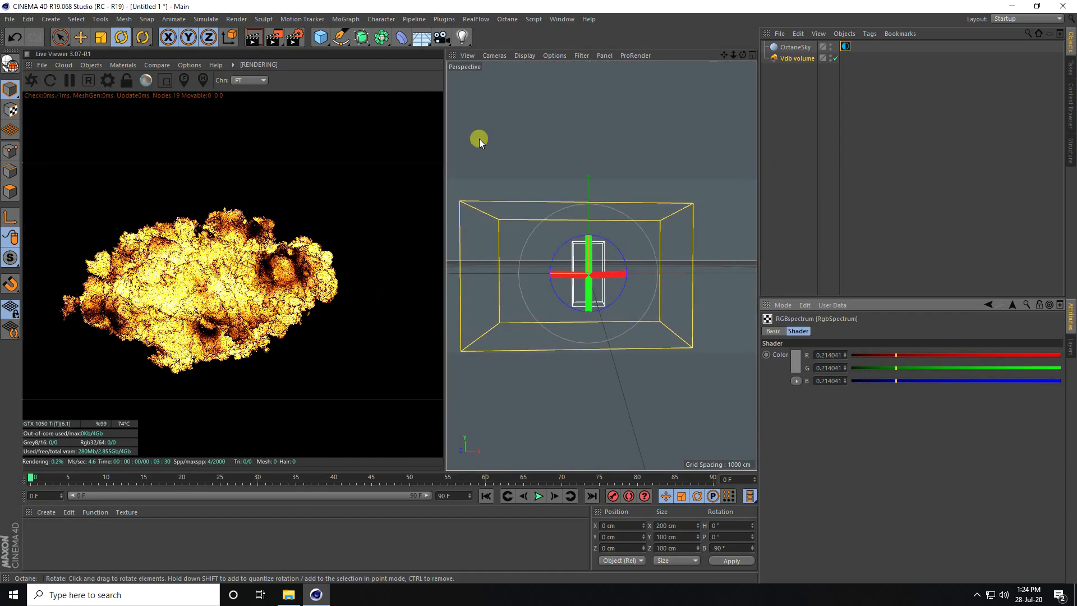
left_click(317, 42)
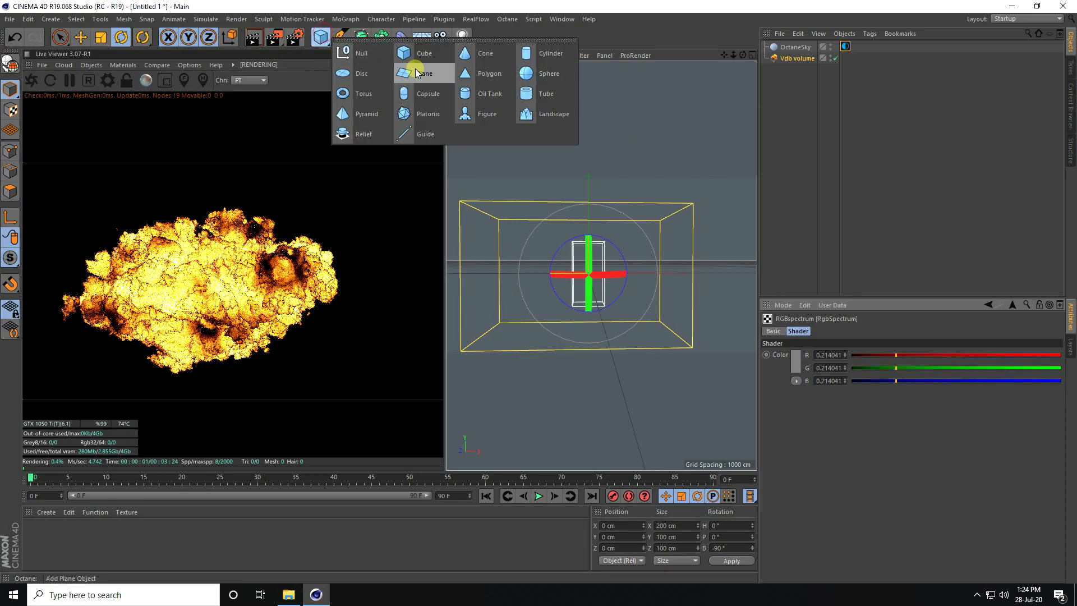
left_click(409, 73)
left_click(845, 356)
type("2000")
key("Tab")
type("2000")
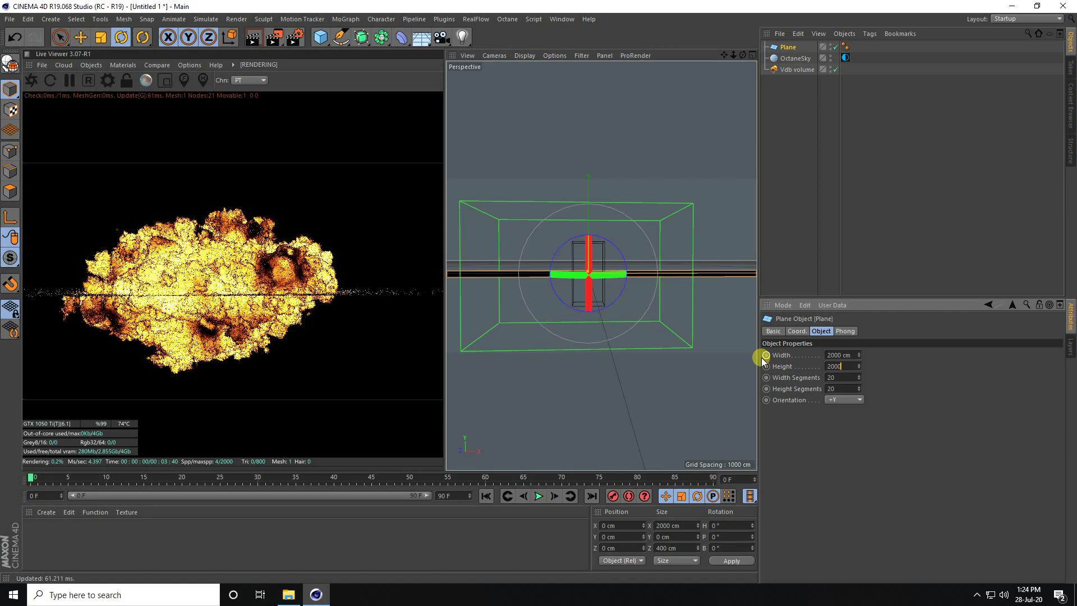
key("Return")
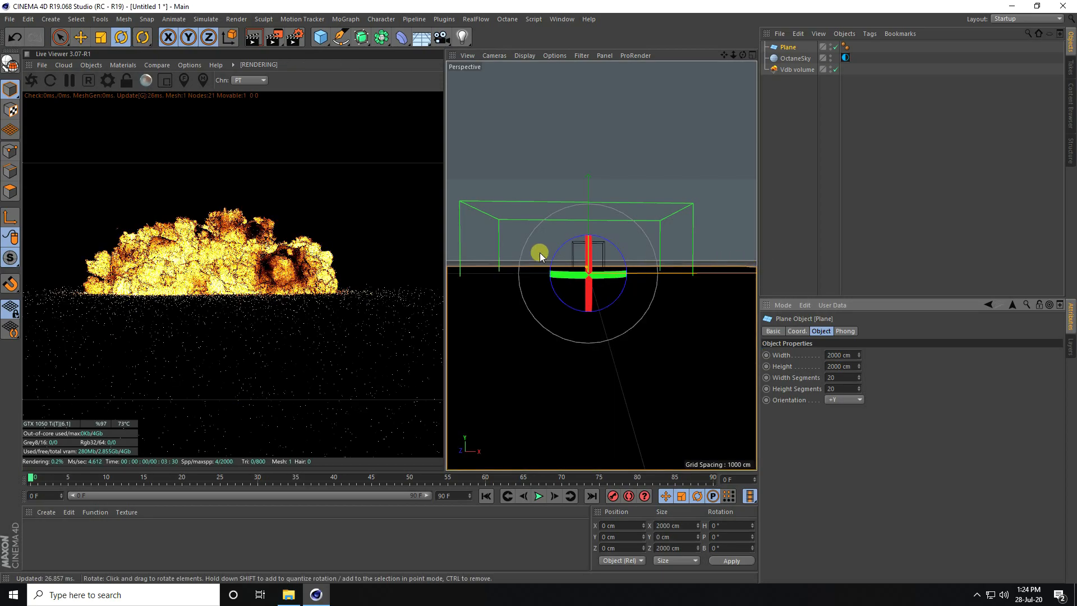
Step: Move the plane down along Y to about -141.7 cm so it lies beneath the explosion
left_click(81, 37)
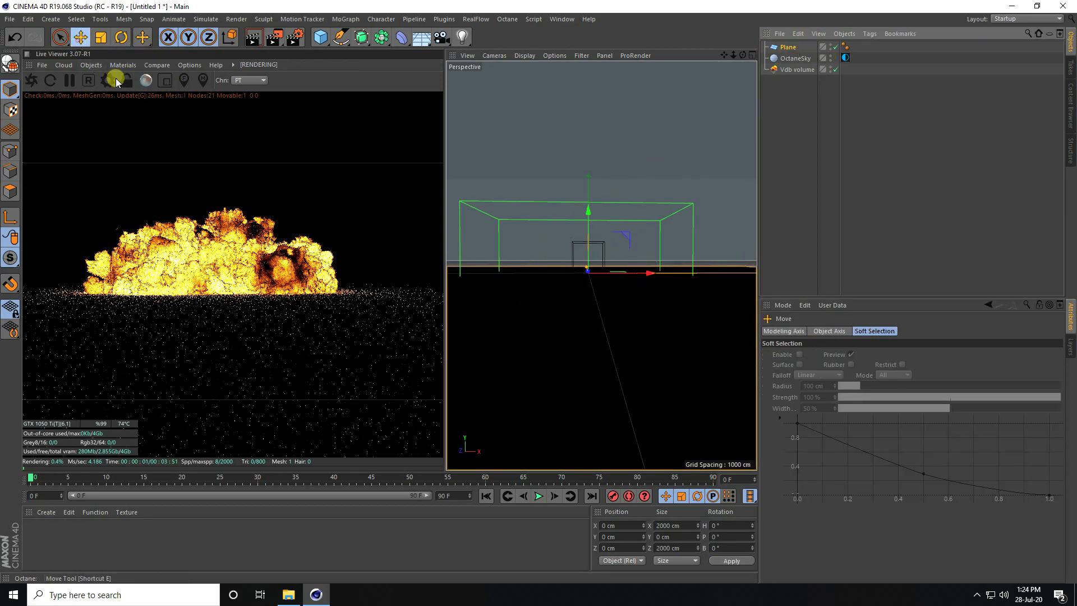
left_click_drag(594, 207, 592, 245)
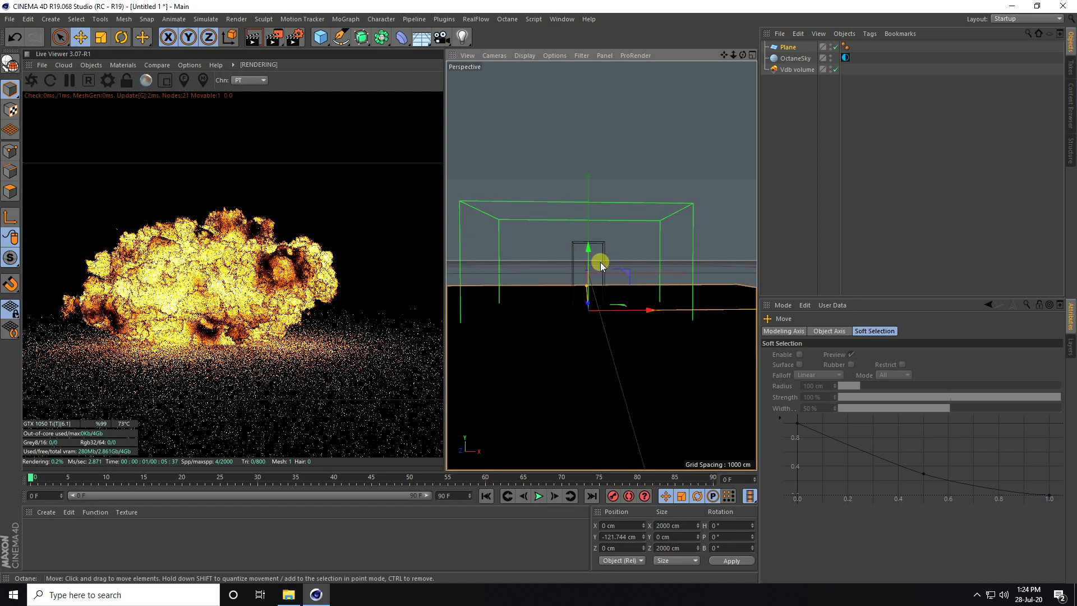
left_click_drag(588, 250, 590, 257)
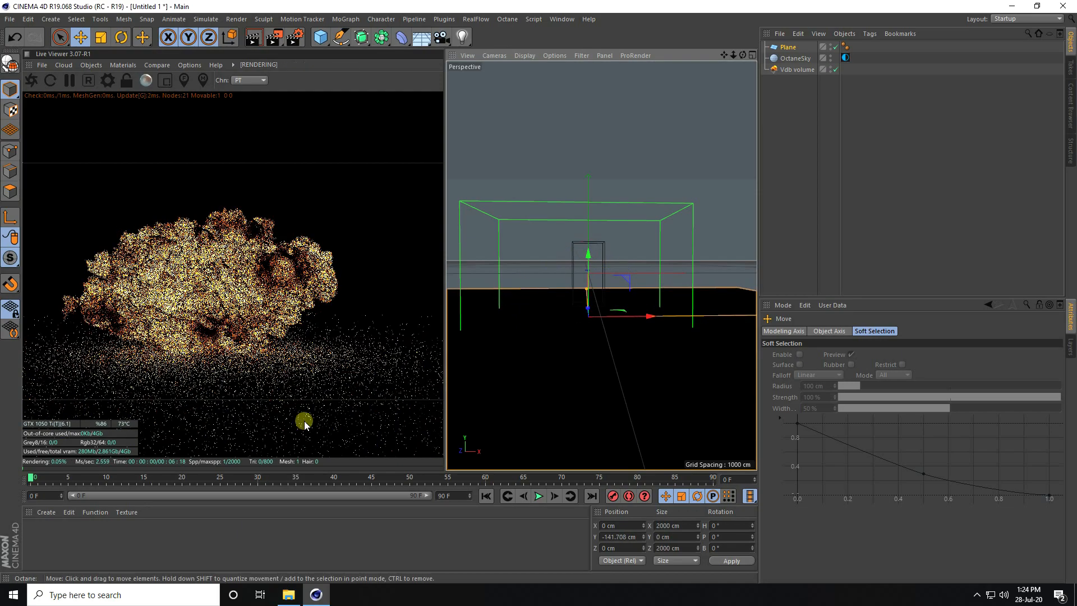
Step: Save the project as Untitled 1.c4d
left_click(46, 512)
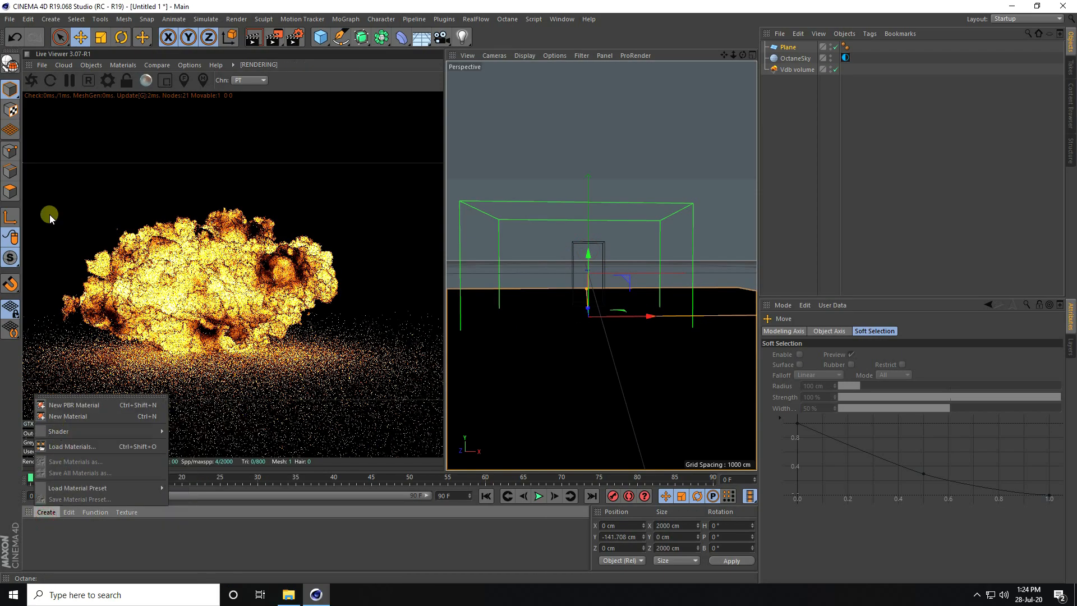
left_click(10, 20)
left_click(10, 19)
left_click(29, 110)
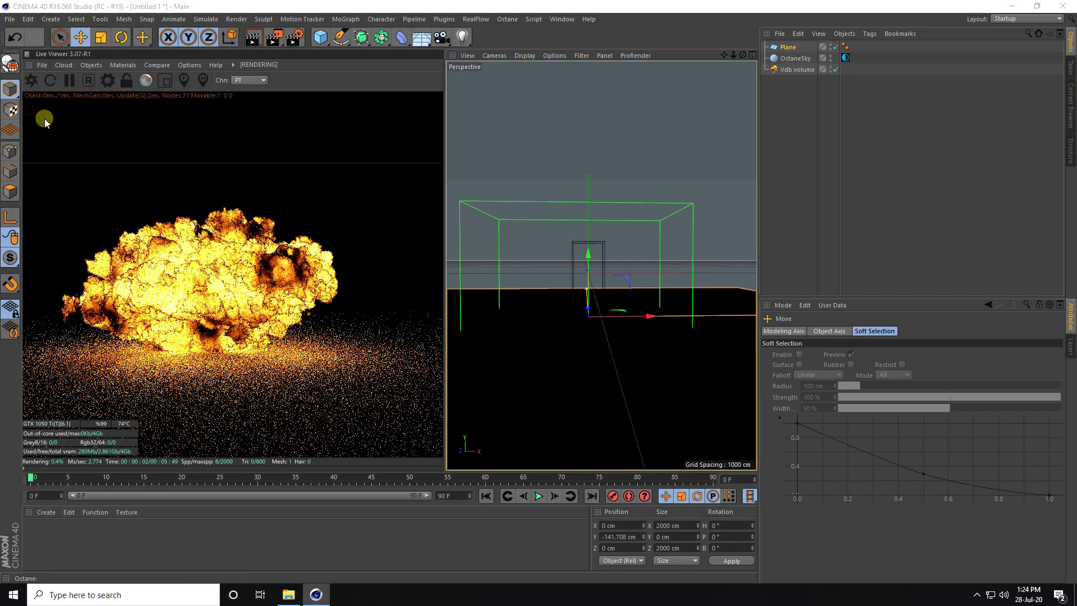
left_click(46, 100)
left_click(684, 492)
Step: Create a new Octane Material
left_click(49, 511)
mouse_move(58, 433)
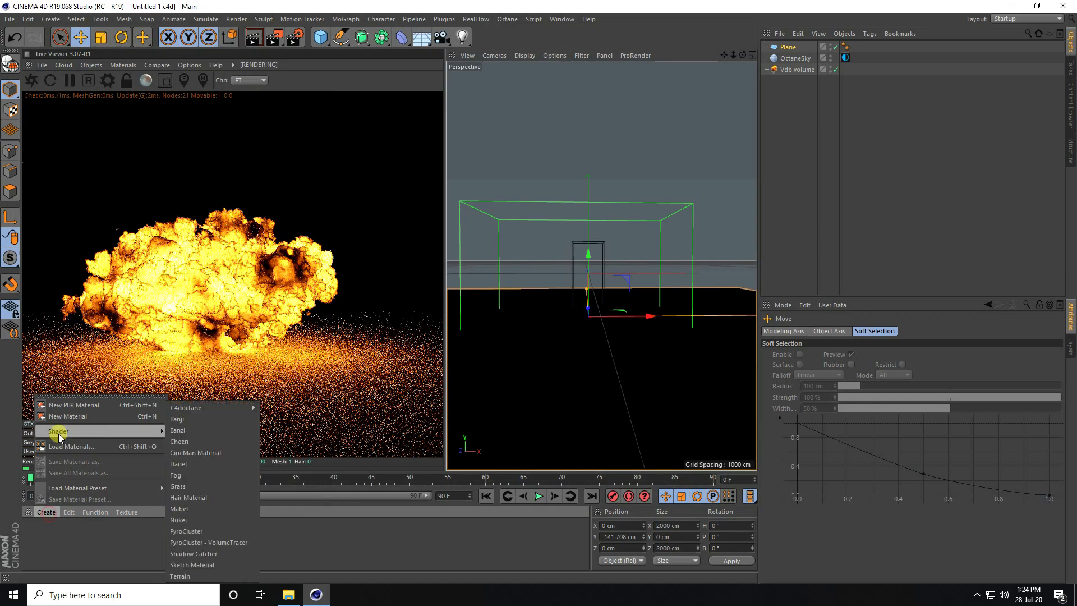
mouse_move(233, 407)
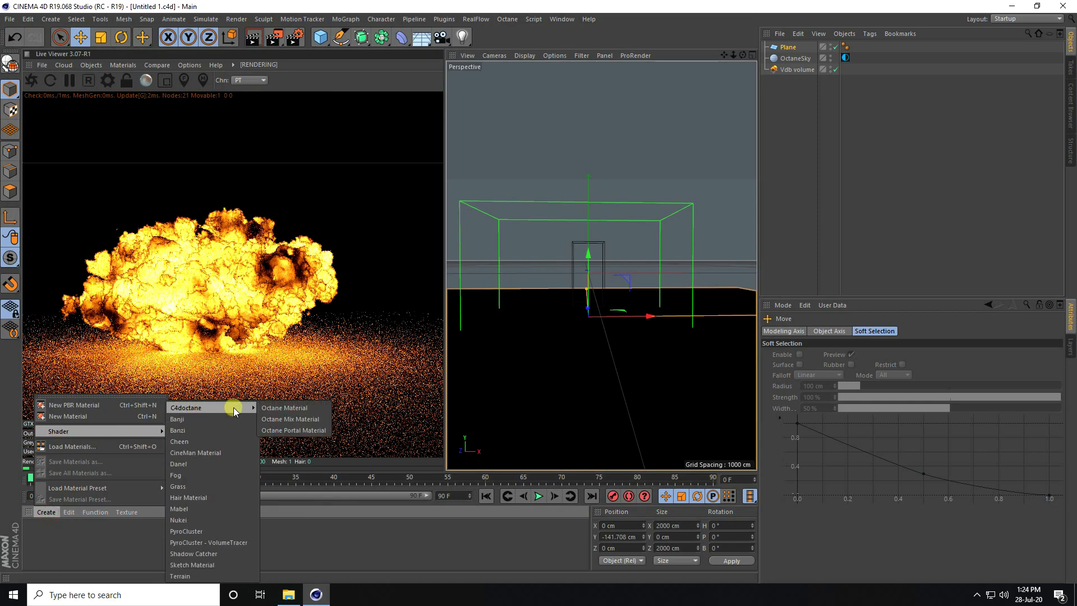
left_click(282, 410)
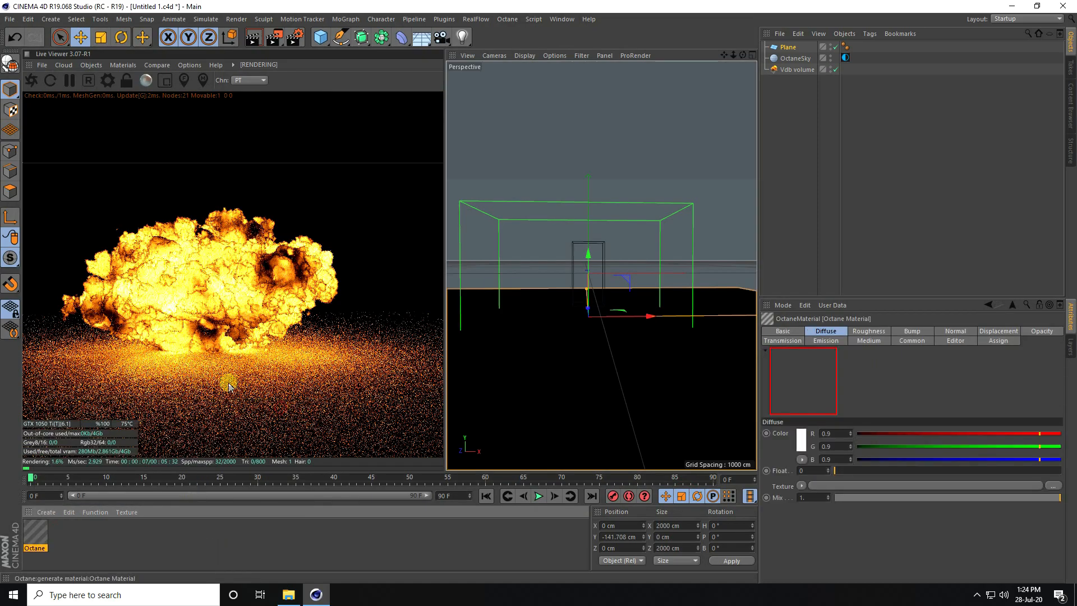
Step: Change the new Octane material to the Glossy type and set its diffuse colour to black
double_click(45, 523)
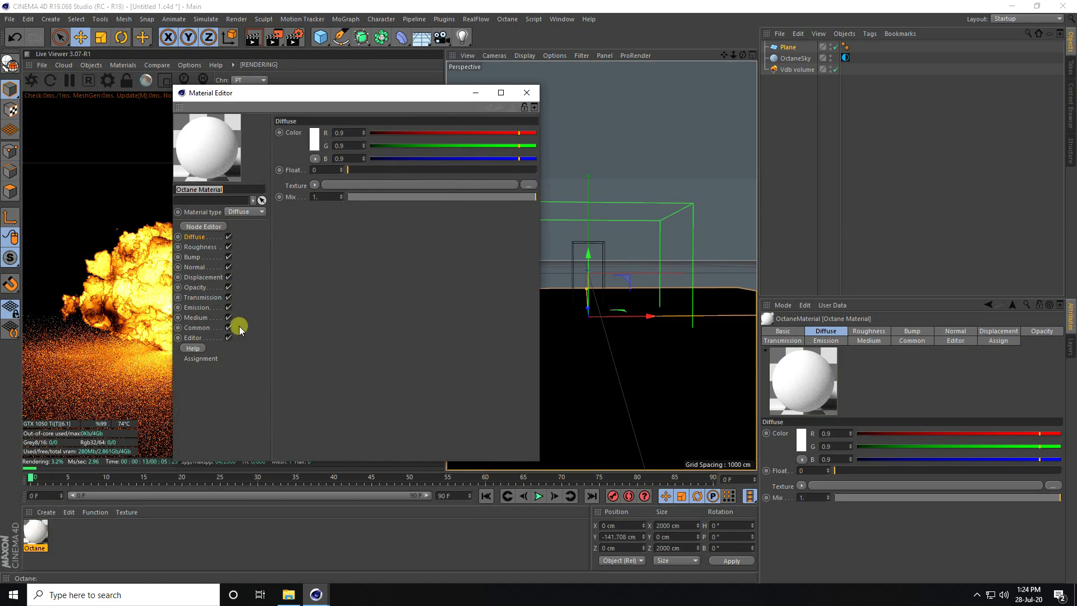
left_click(251, 214)
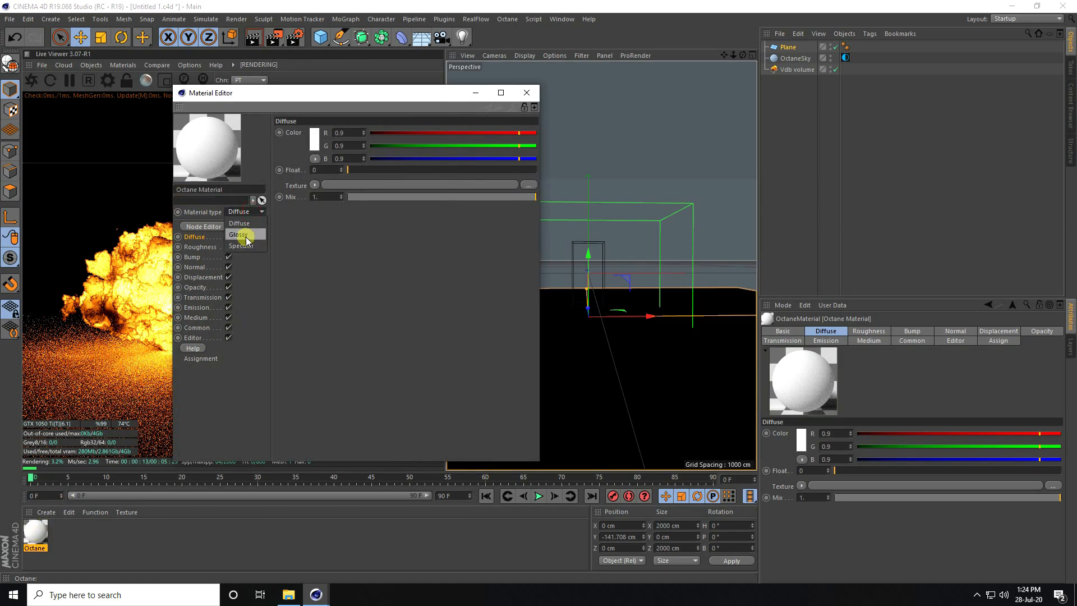
left_click(246, 236)
left_click(311, 142)
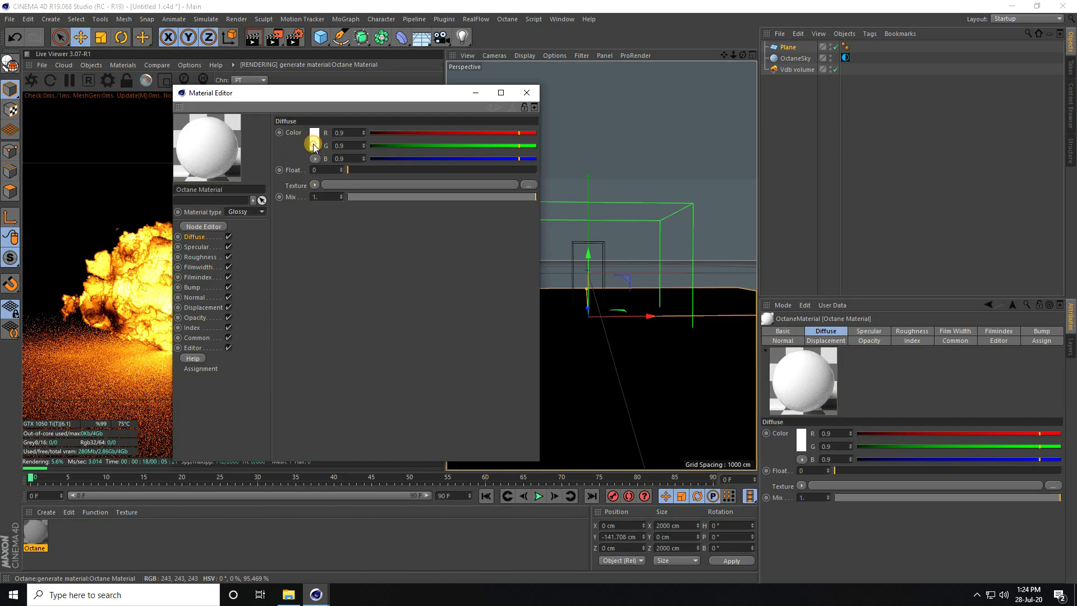
left_click_drag(280, 168, 266, 169)
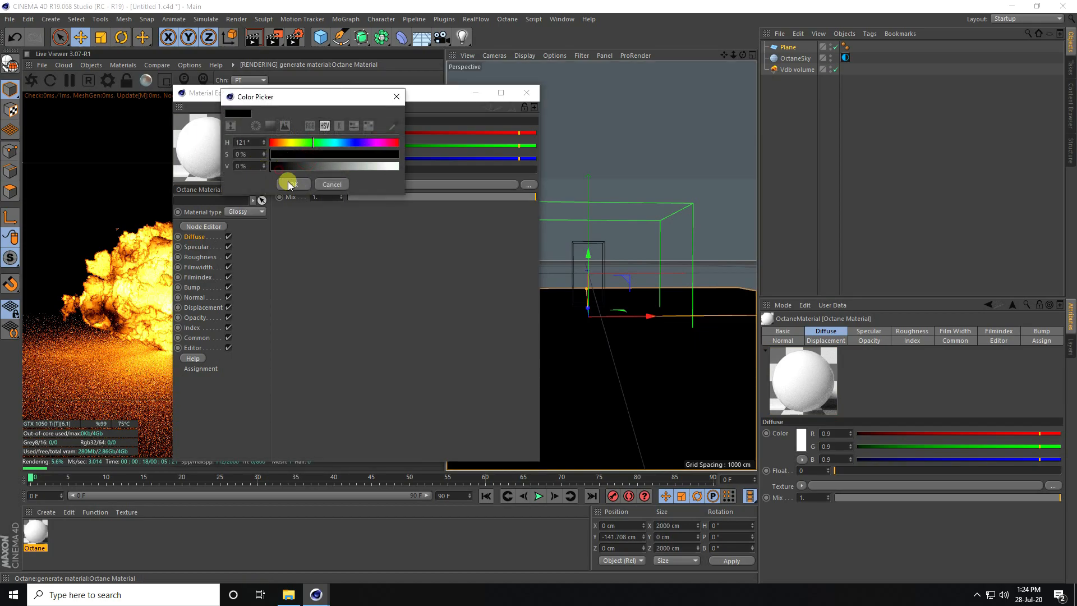
left_click(289, 185)
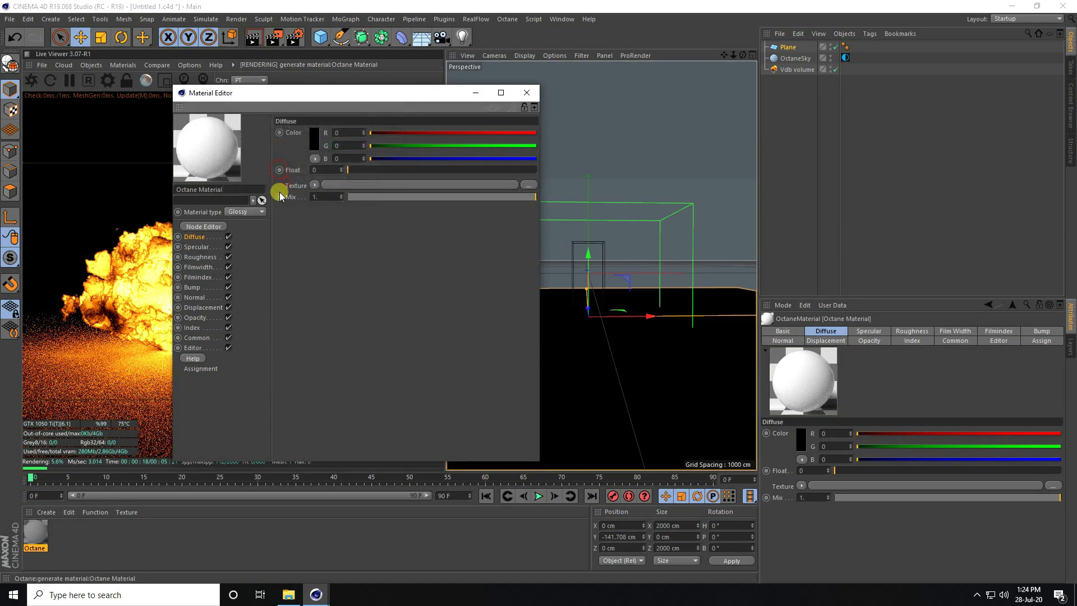
Step: Assign an Octane ImageTexture shader to the material's roughness channel and open the shader's settings
left_click(196, 258)
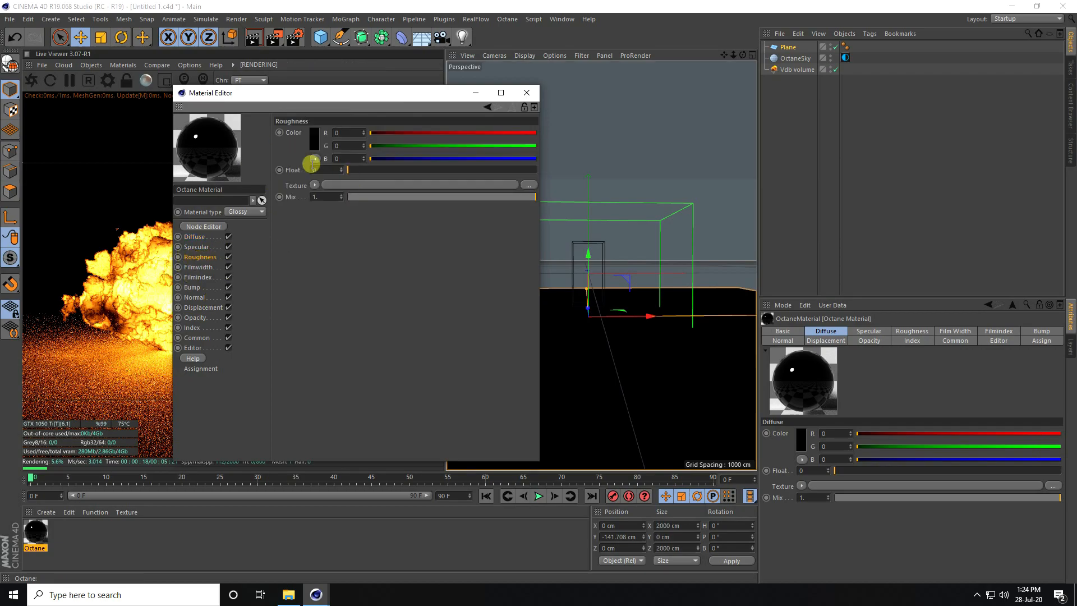
left_click(313, 186)
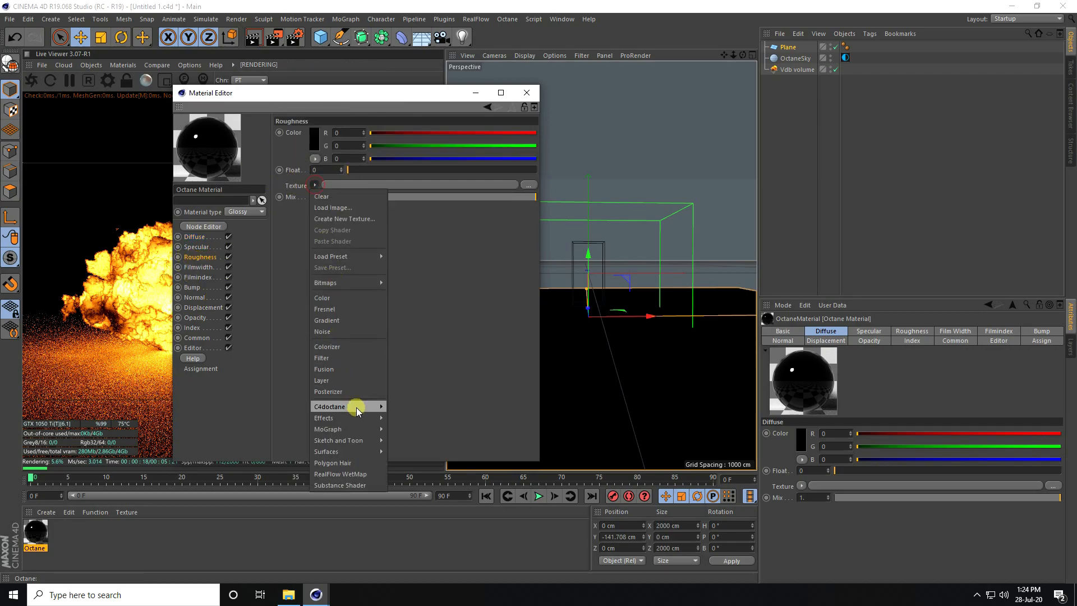
mouse_move(355, 408)
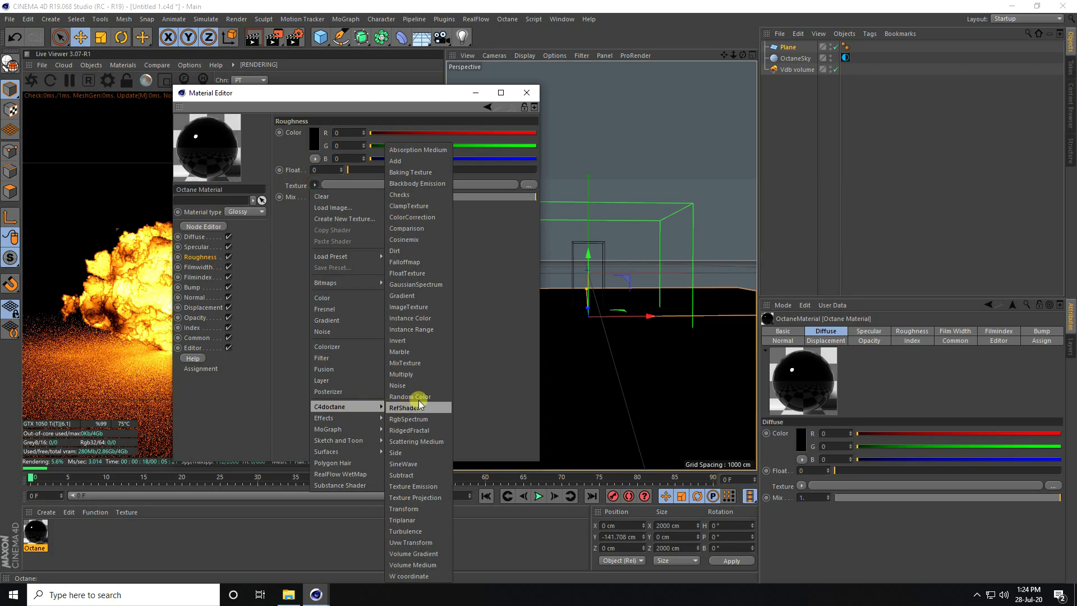
left_click(415, 307)
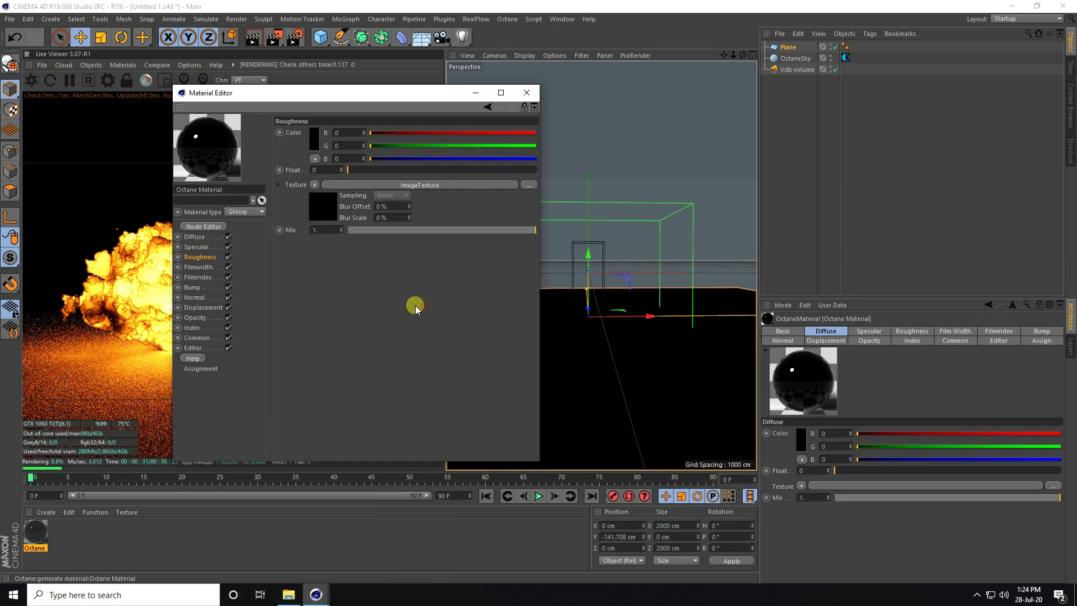
left_click(311, 213)
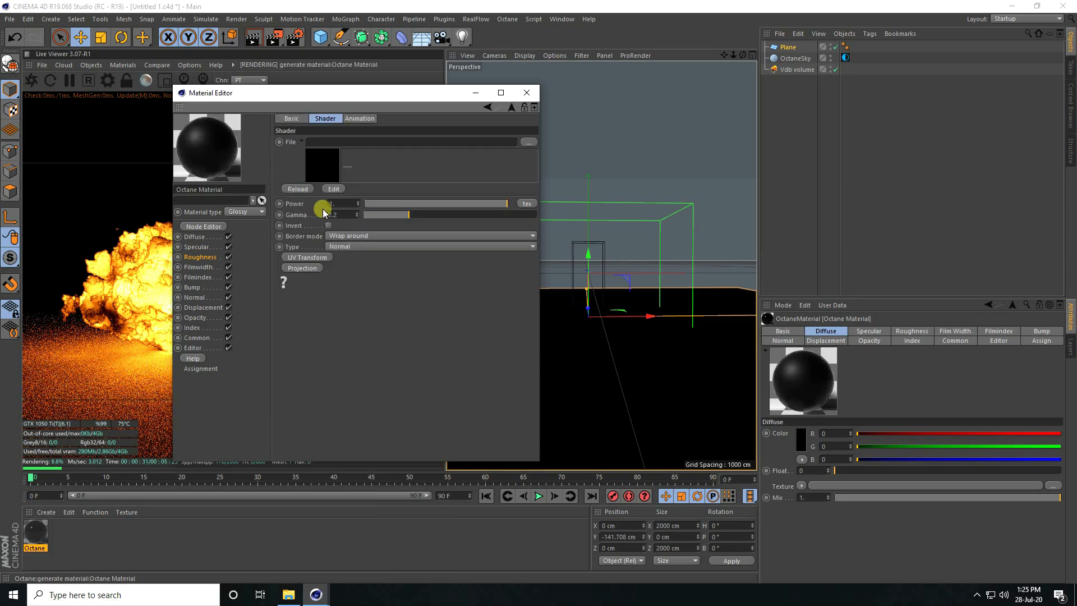
Step: Load the image floor texture NEW.jpg into the roughness shader and close the material editor
left_click(530, 142)
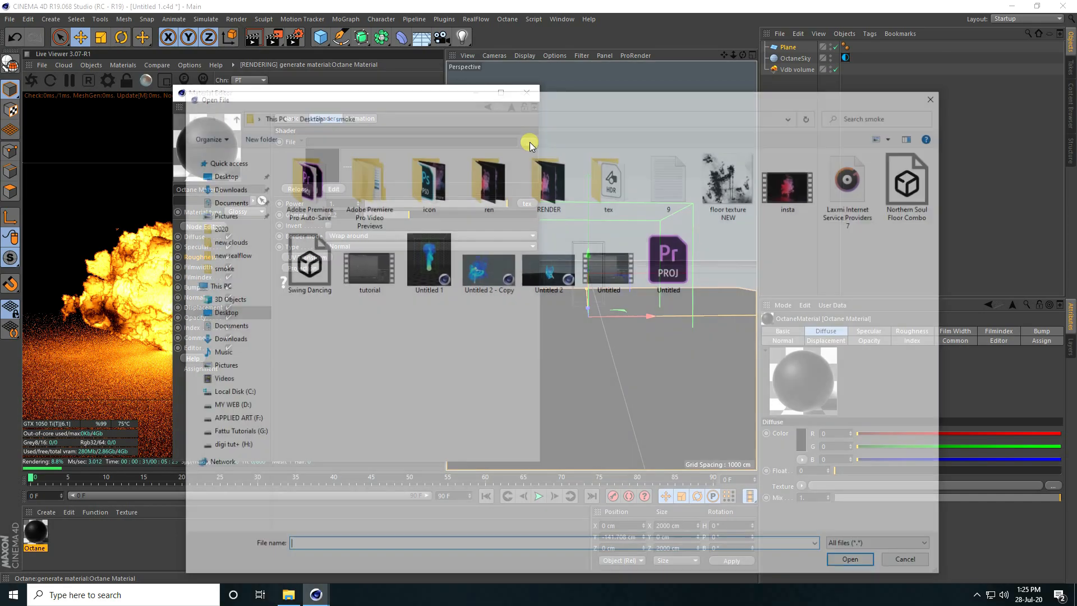
left_click(741, 201)
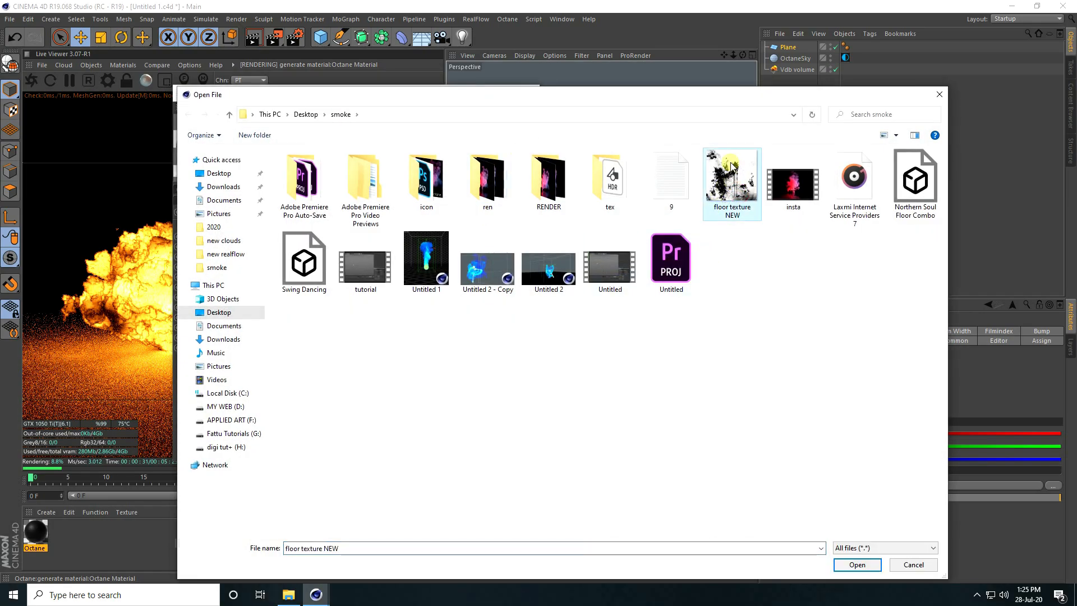
left_click(873, 563)
left_click(601, 337)
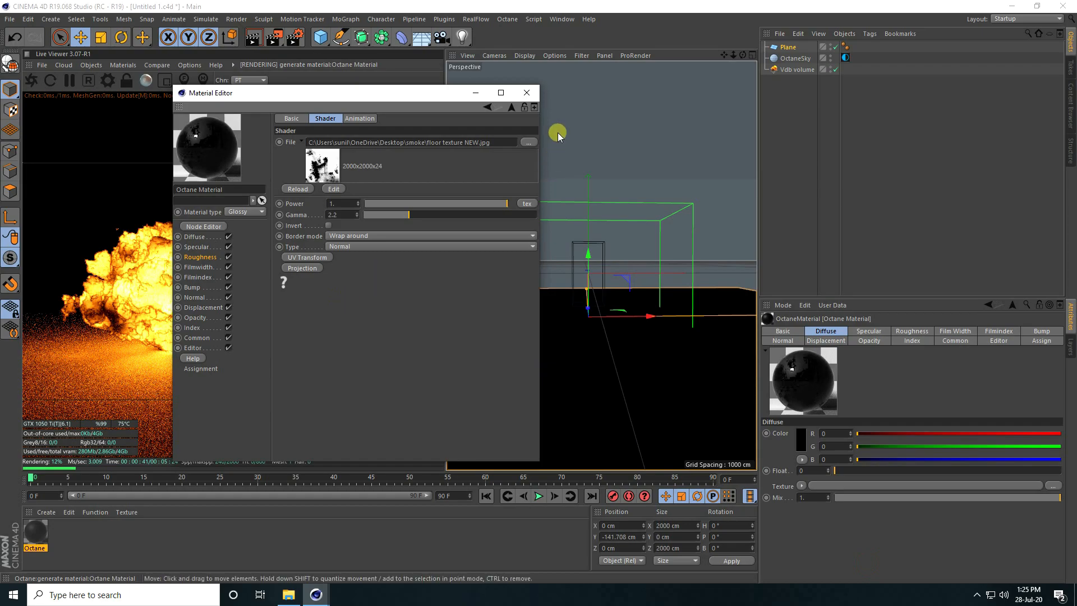
left_click(527, 93)
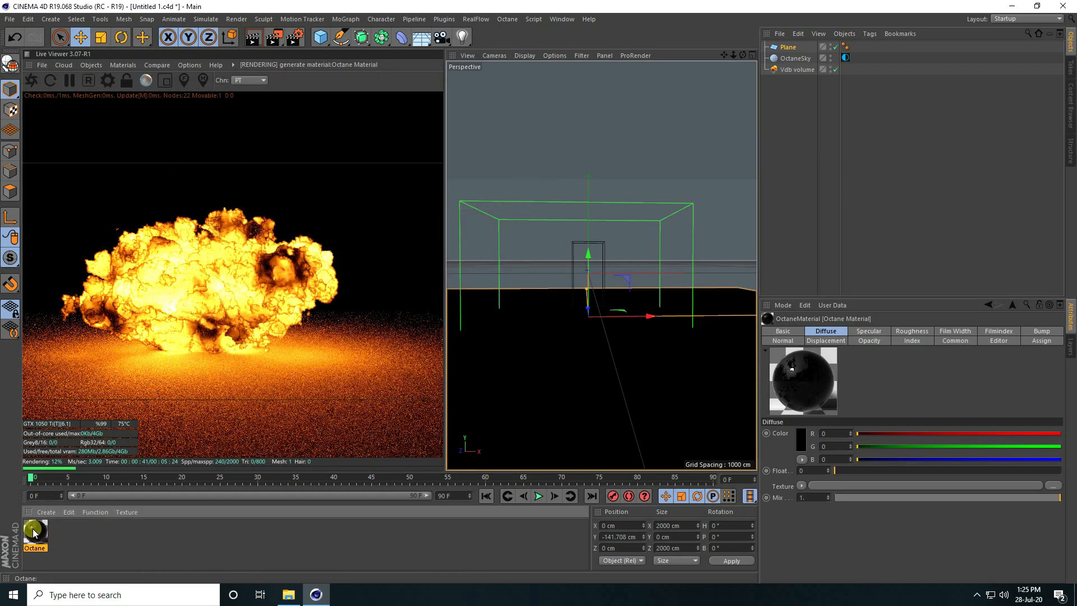
Step: Apply the Octane material to the plane and set the texture tag's Length U and Length V to 50%
left_click_drag(76, 501, 793, 47)
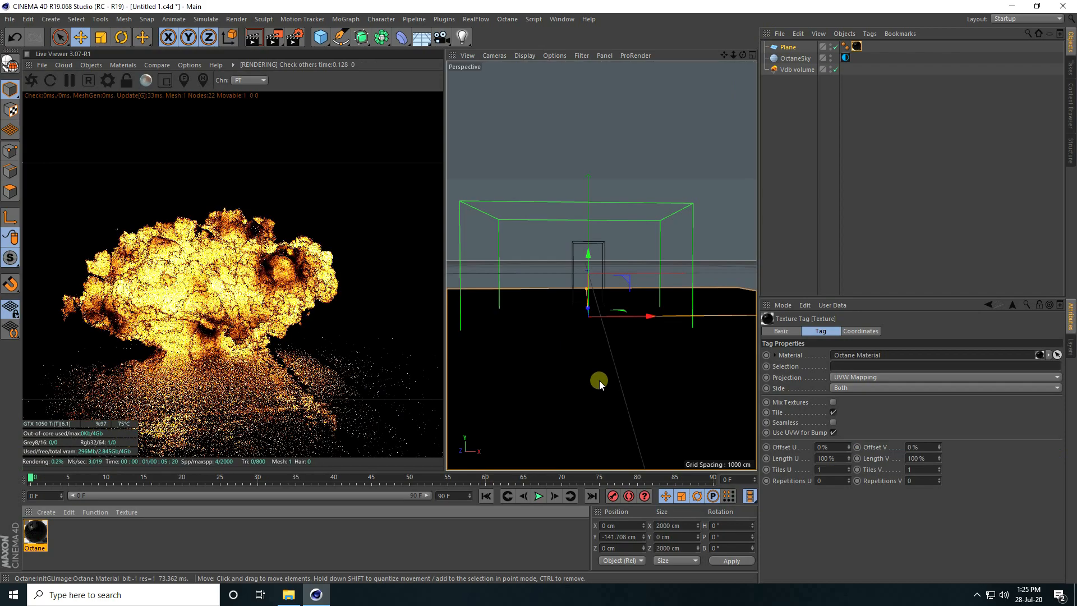
left_click(828, 458)
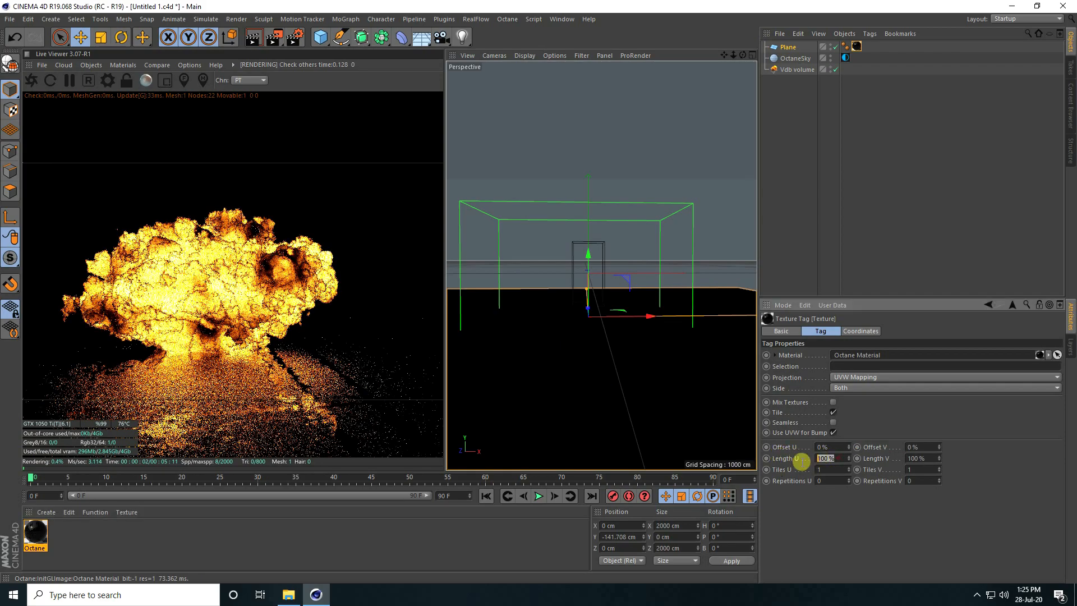
type("50")
key("Return")
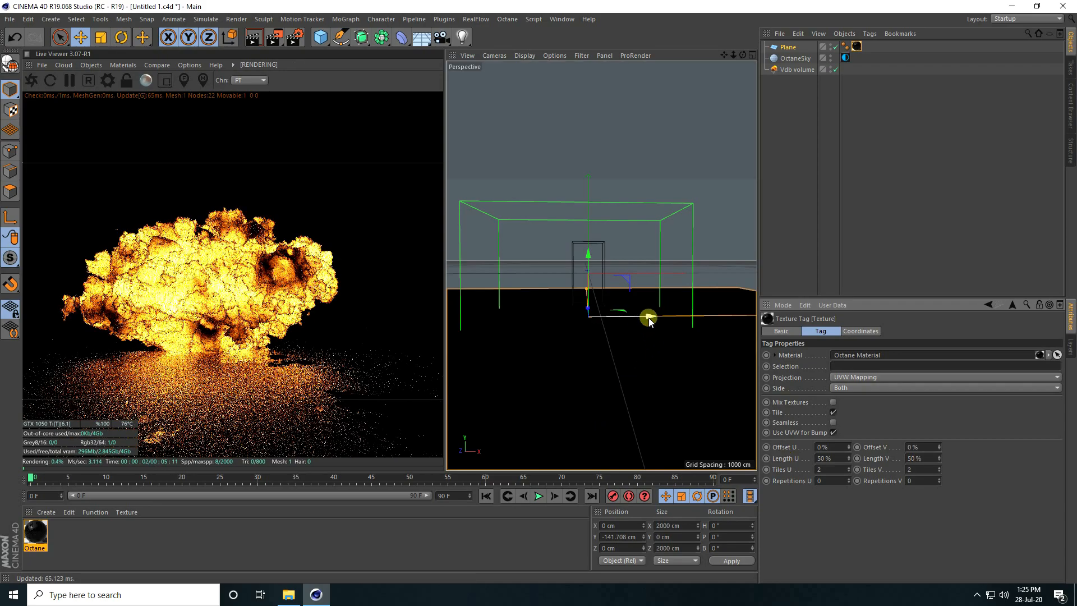
Step: Shift the ground plane to about X -264.5 cm and Z 225.6 cm to reposition its reflection texture
left_click_drag(646, 318, 587, 319)
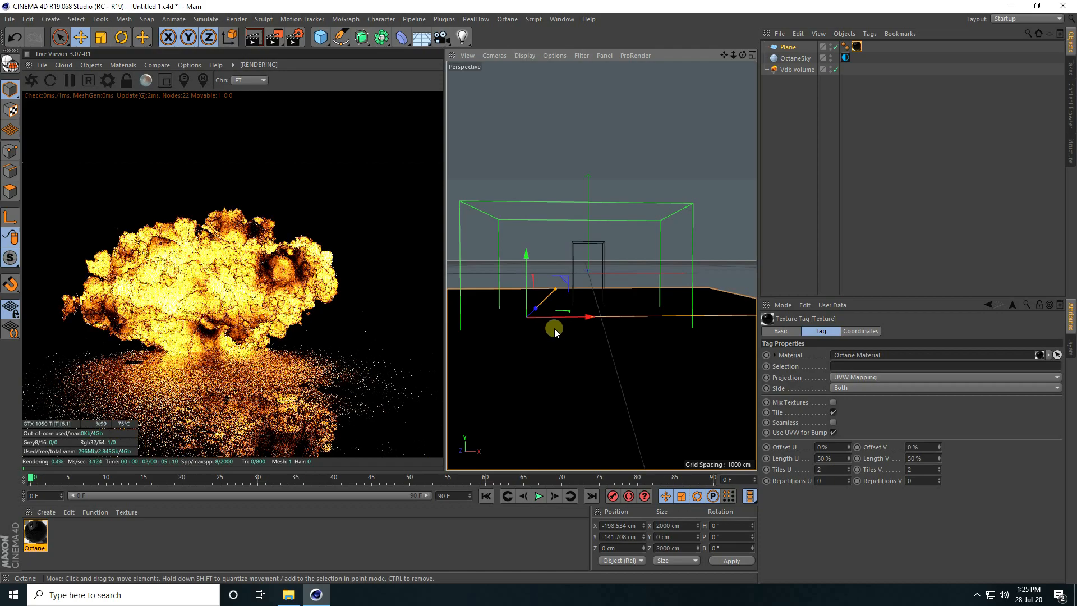
left_click_drag(533, 309, 569, 307)
left_click_drag(733, 56, 540, 303)
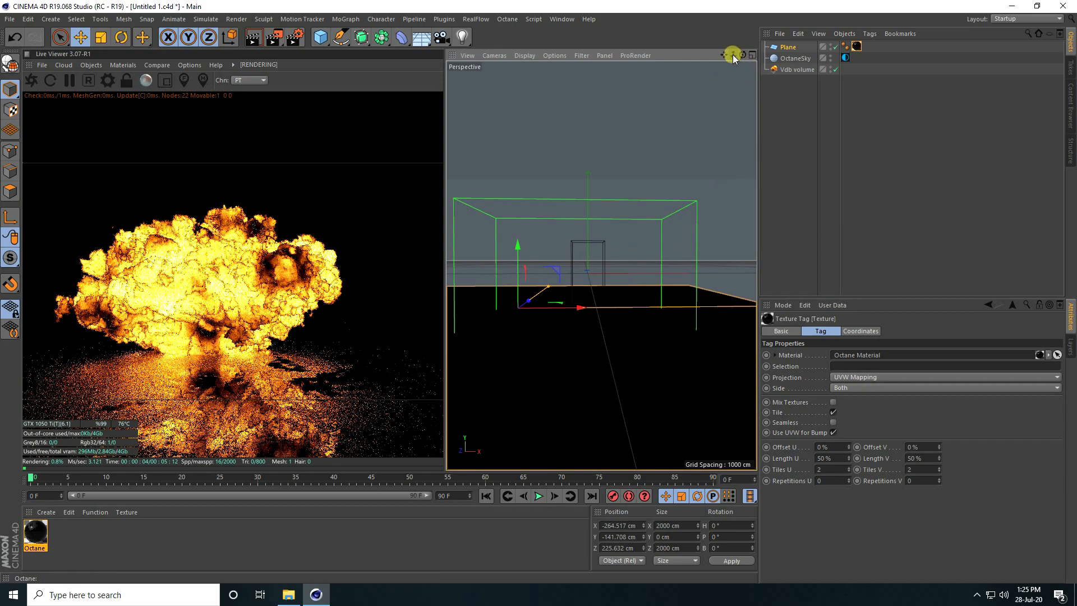
left_click_drag(733, 54, 533, 288)
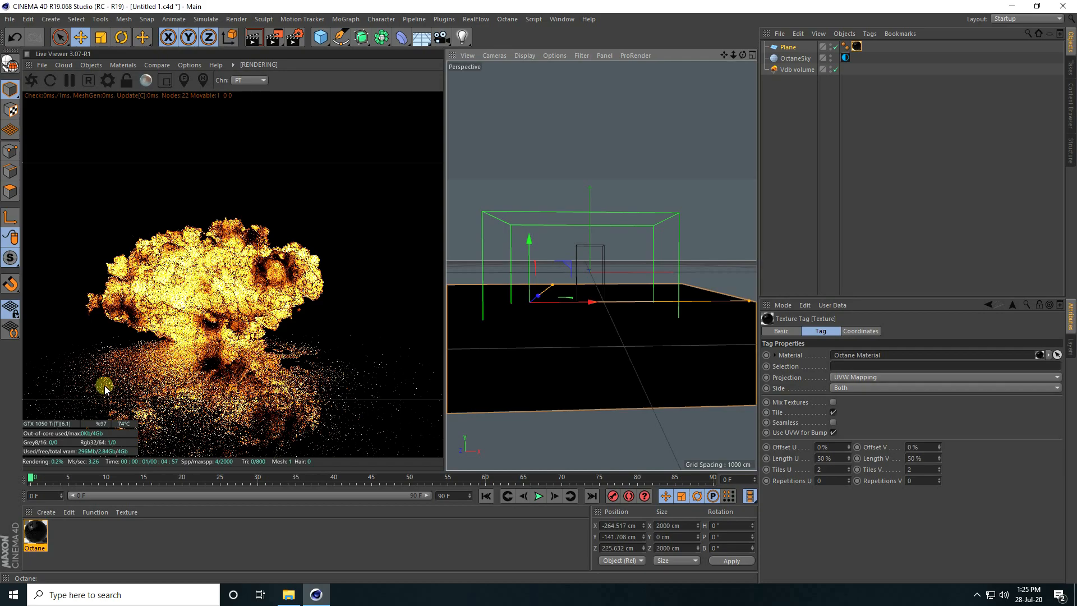
Step: Set the render output resolution to 1000 x 1000 pixels
left_click_drag(290, 38, 290, 62)
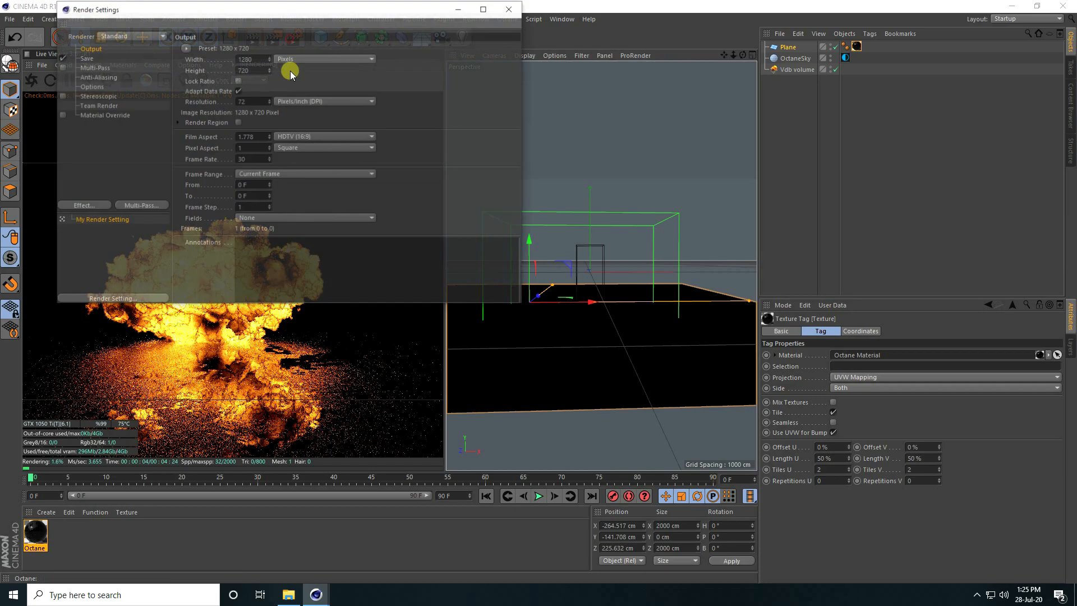
left_click(259, 59)
type("1000")
key("Tab")
type("1")
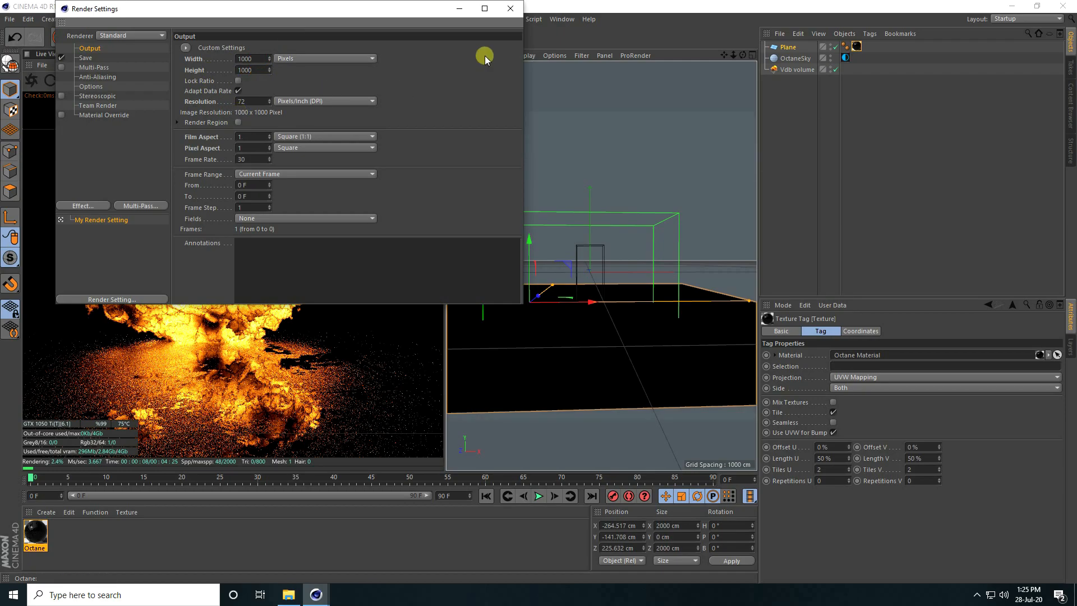
left_click(511, 8)
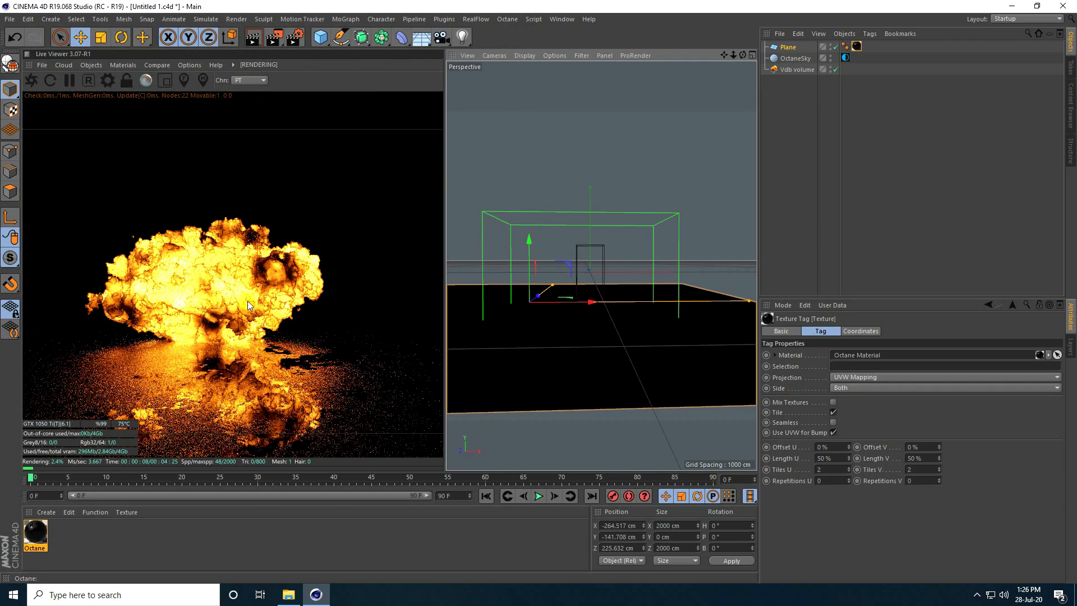
Step: Add a cylinder to the scene with a radius of 1 cm and a height of 2000 cm
left_click(321, 39)
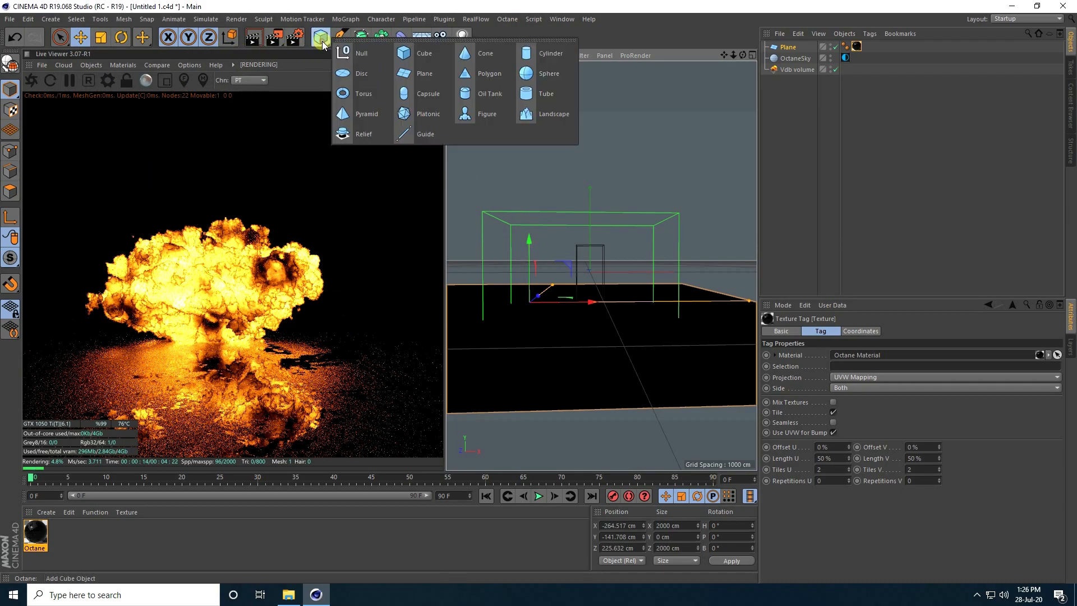
left_click(537, 55)
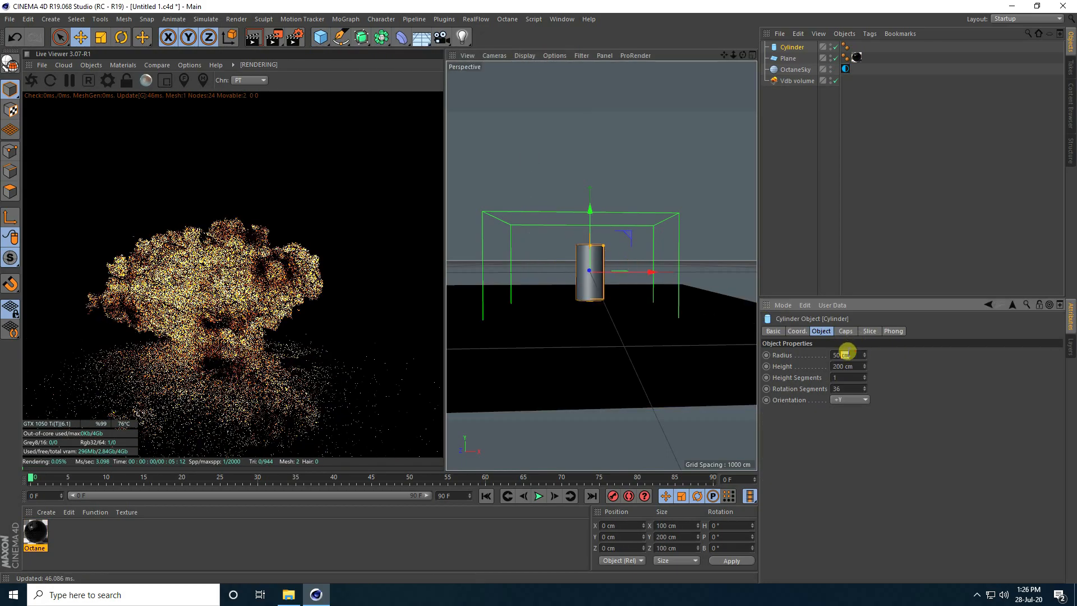
left_click(849, 354)
type("1")
key("Return")
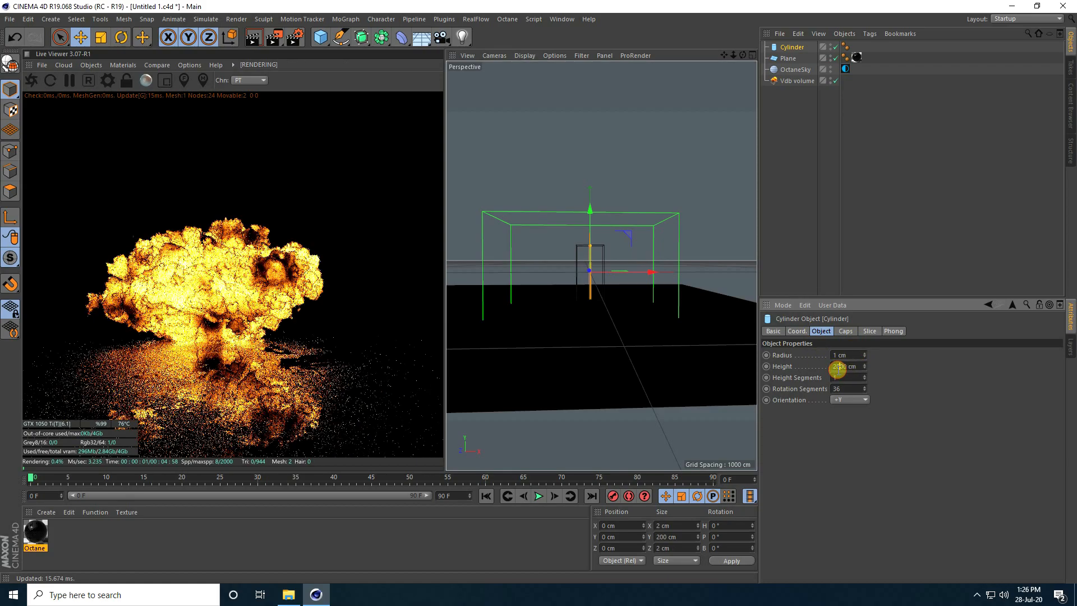
left_click(837, 367)
type("2000")
key("Return")
Step: Create a MoGraph Cloner and make the cylinder its child
left_click(345, 19)
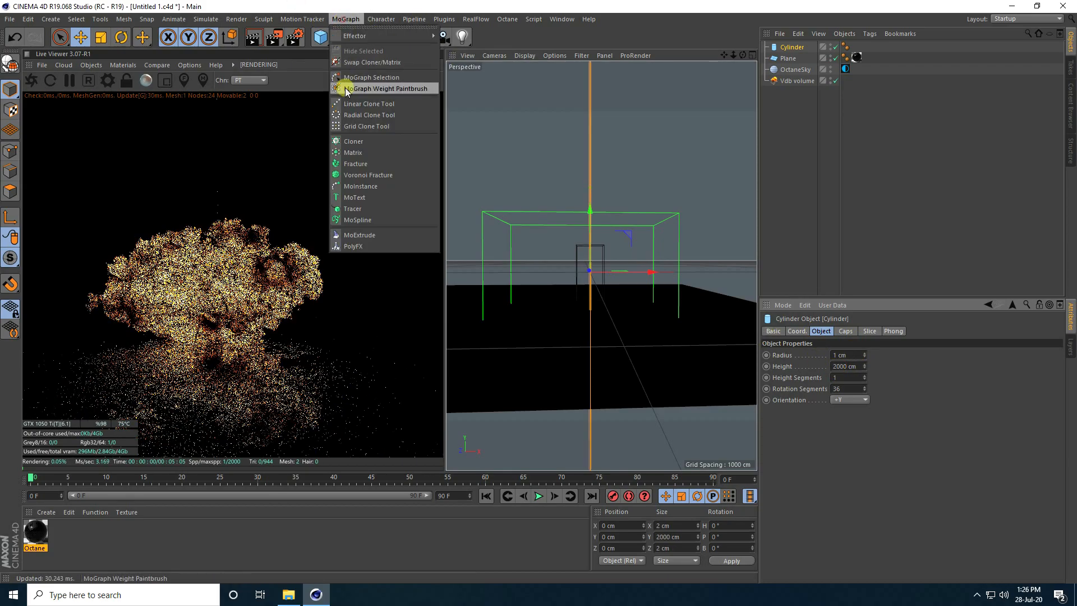
left_click(355, 143)
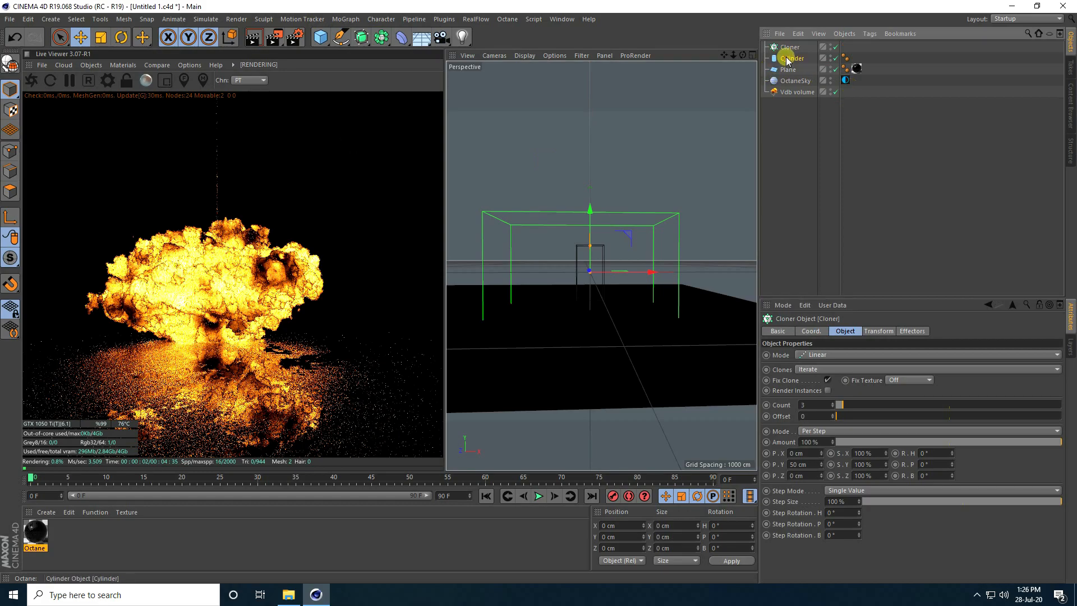
left_click_drag(785, 52, 787, 48)
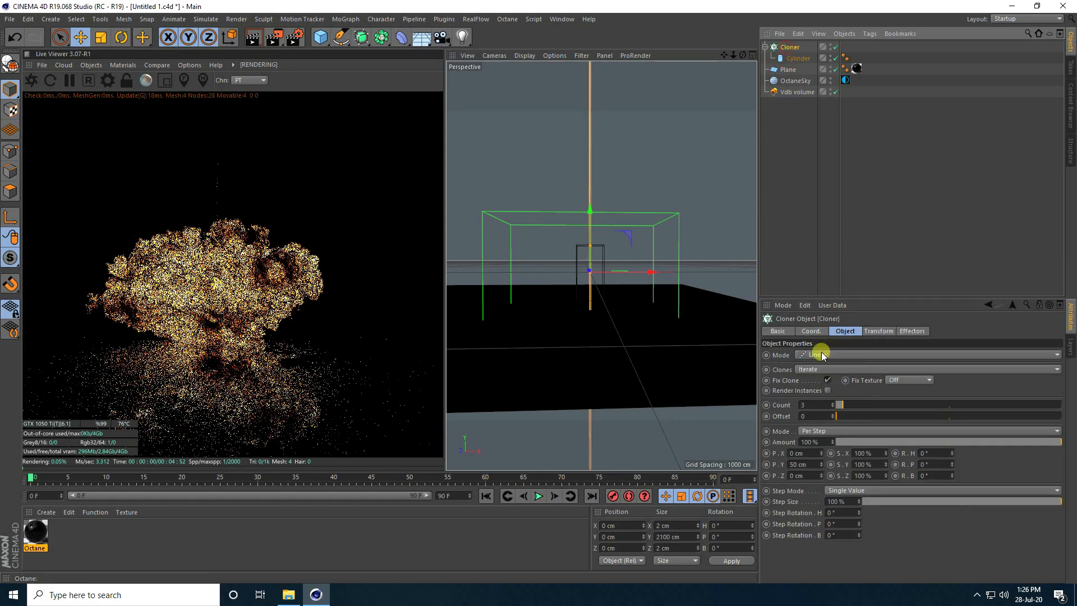
Step: Set the cloner's per-step offset to 50 cm in X and 0 cm in Y
left_click(807, 464)
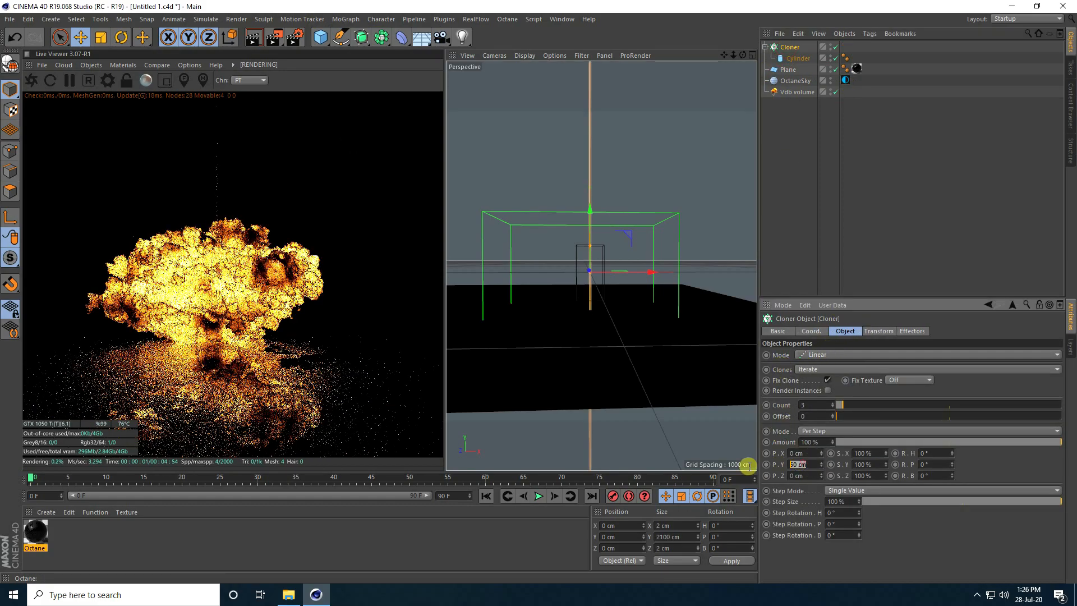
type("0")
left_click(805, 453)
type("5")
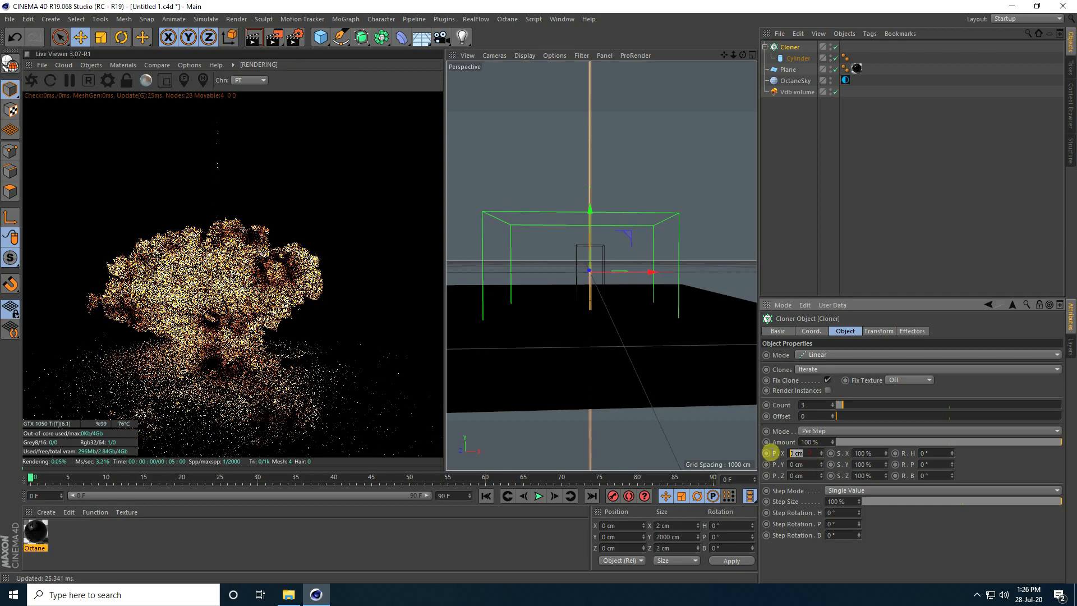
type("0")
key("Return")
Step: Set the cloner's X position to -50 cm so the three cylinders are centred on the explosion
mouse_move(644, 274)
left_mouse_down()
mouse_move(617, 271)
mouse_move(630, 281)
left_mouse_up()
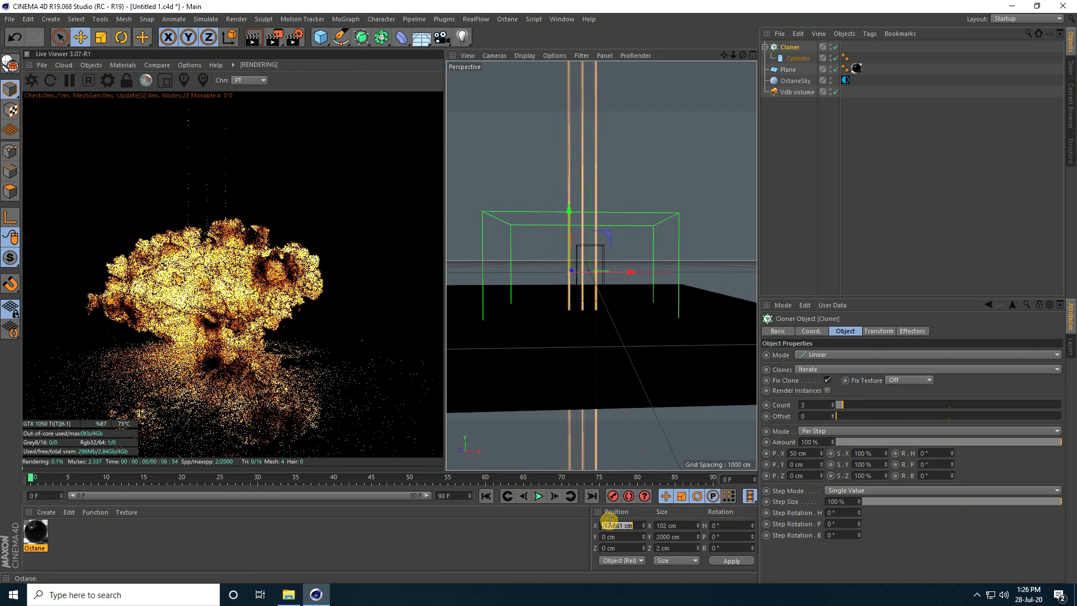
type("-5")
key("Return")
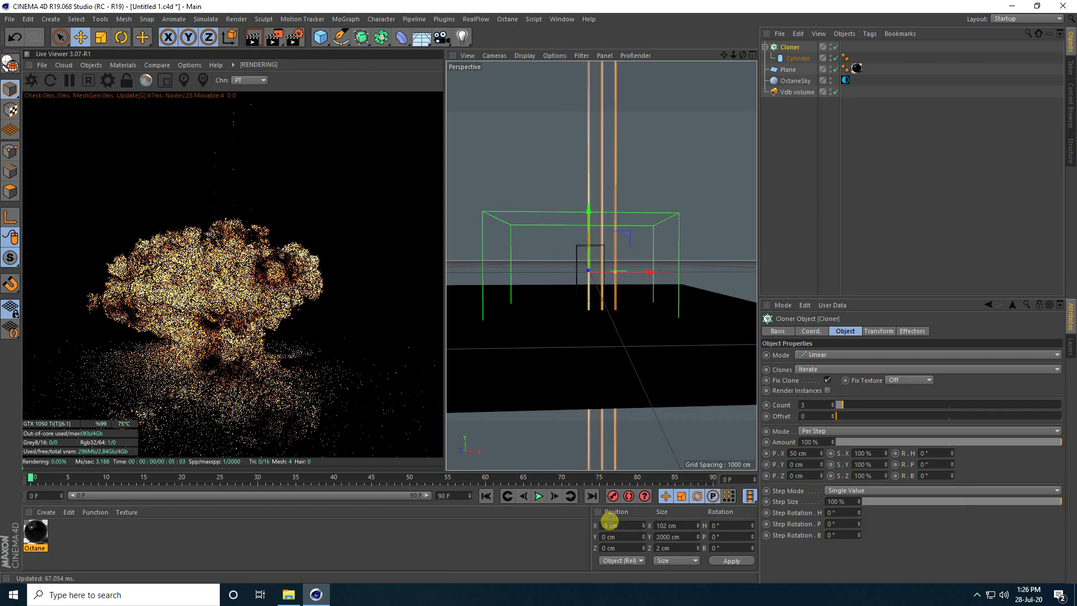
type("-50")
key("Return")
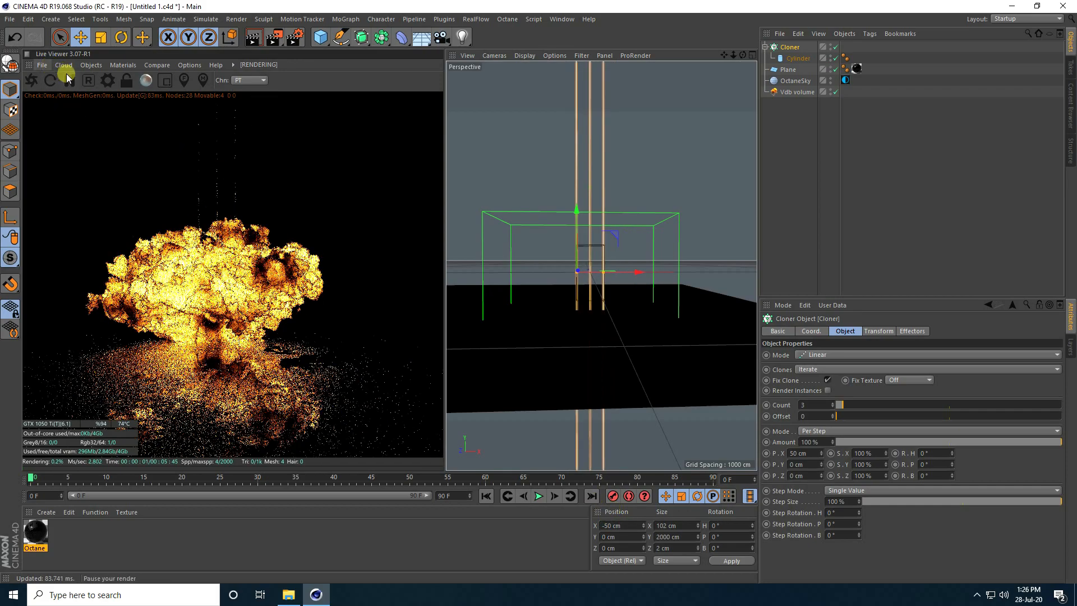
Step: Add an Octane camera from the current view and make it the active scene camera
left_click(92, 66)
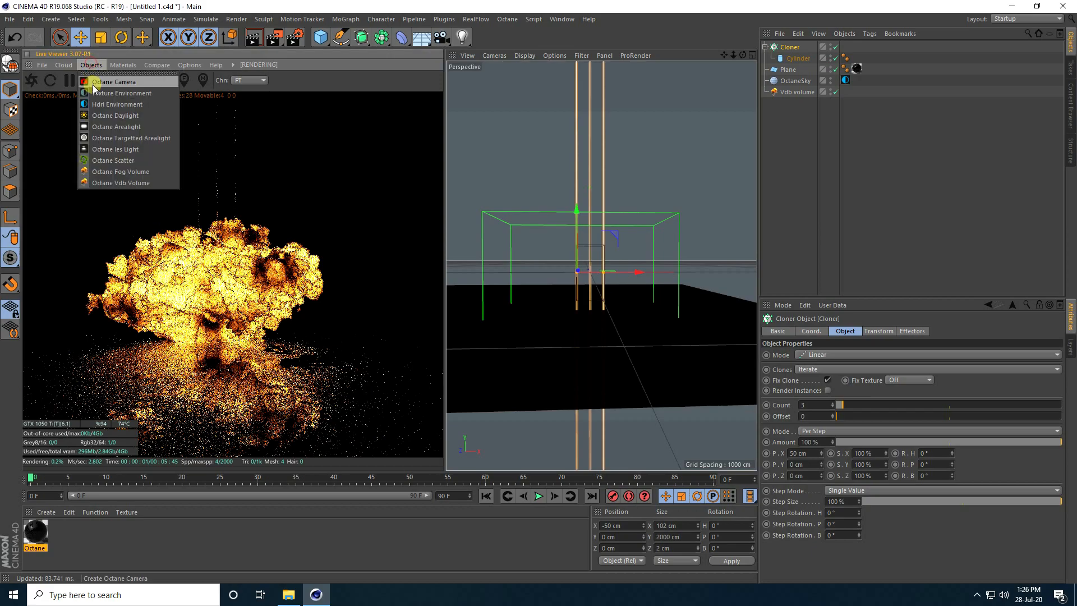
left_click(96, 83)
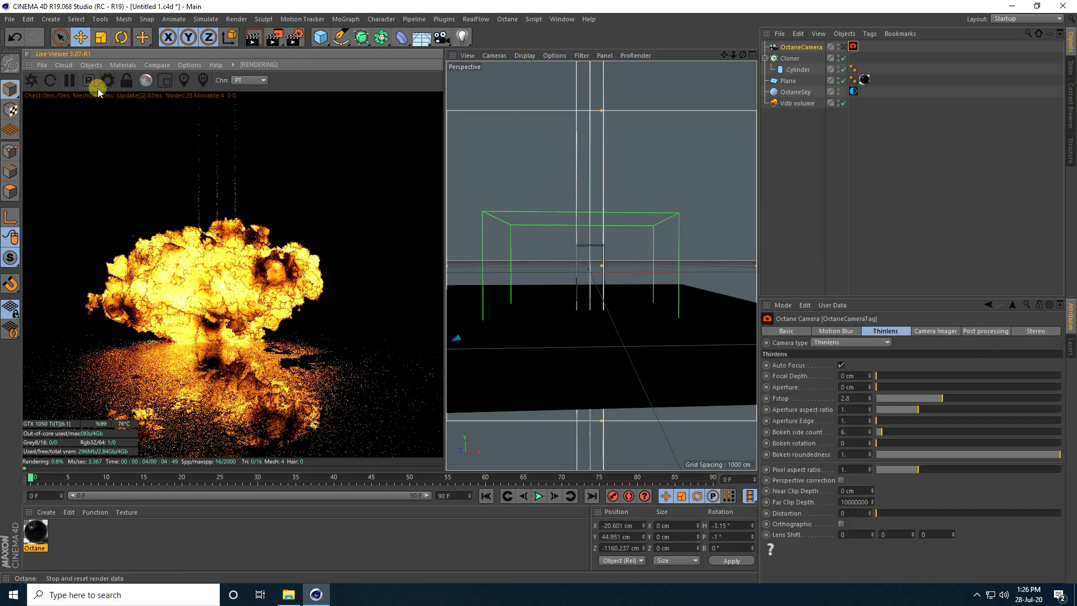
left_click(842, 47)
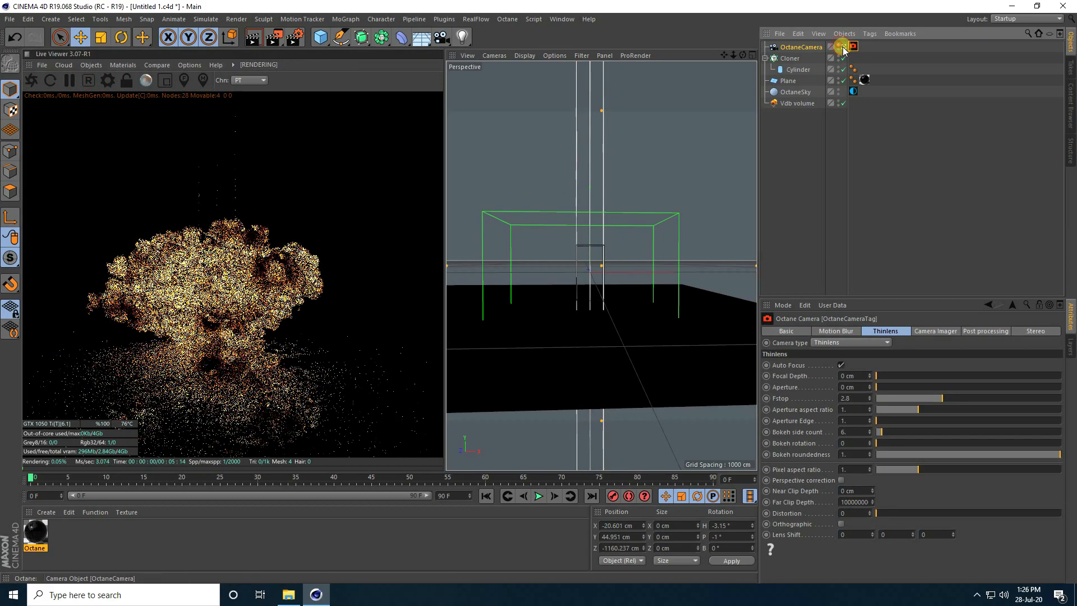
Step: Enable post processing on the Octane camera tag and set its bloom power to 10
left_click(853, 46)
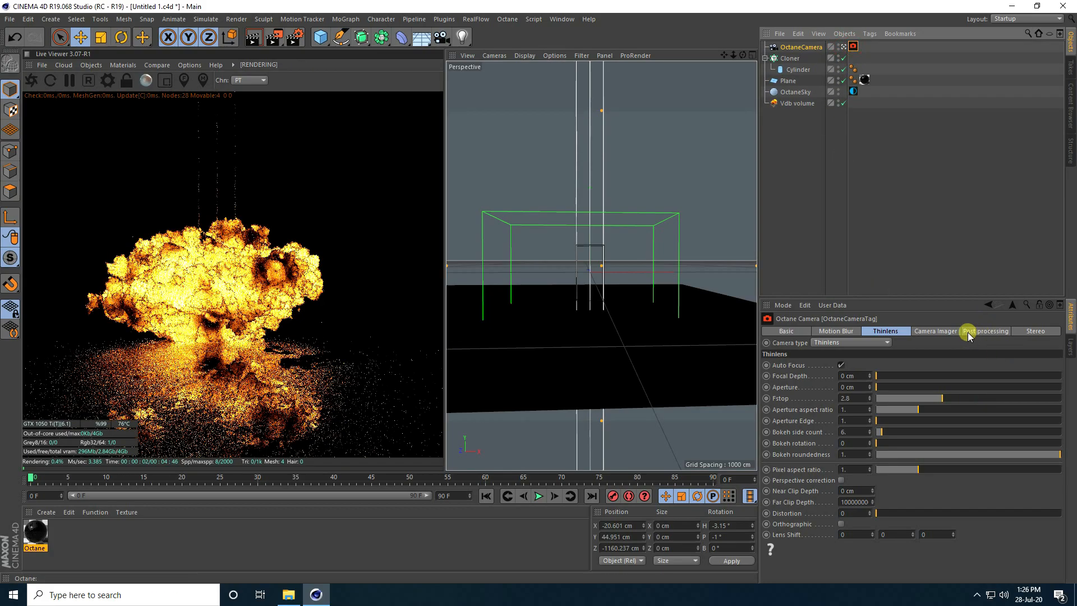
left_click(986, 332)
left_click(828, 365)
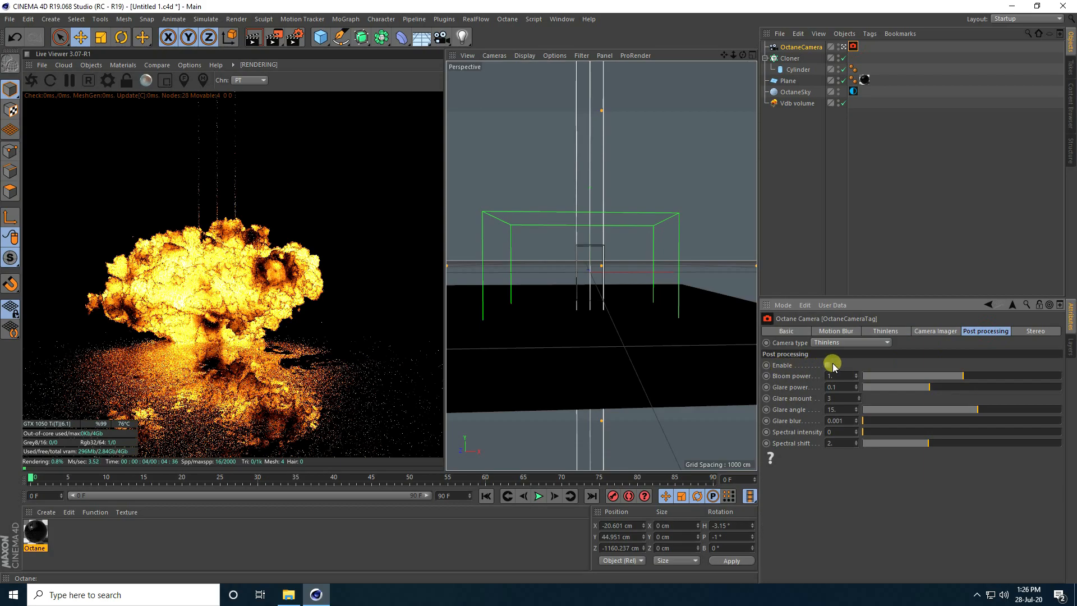
left_click(842, 375)
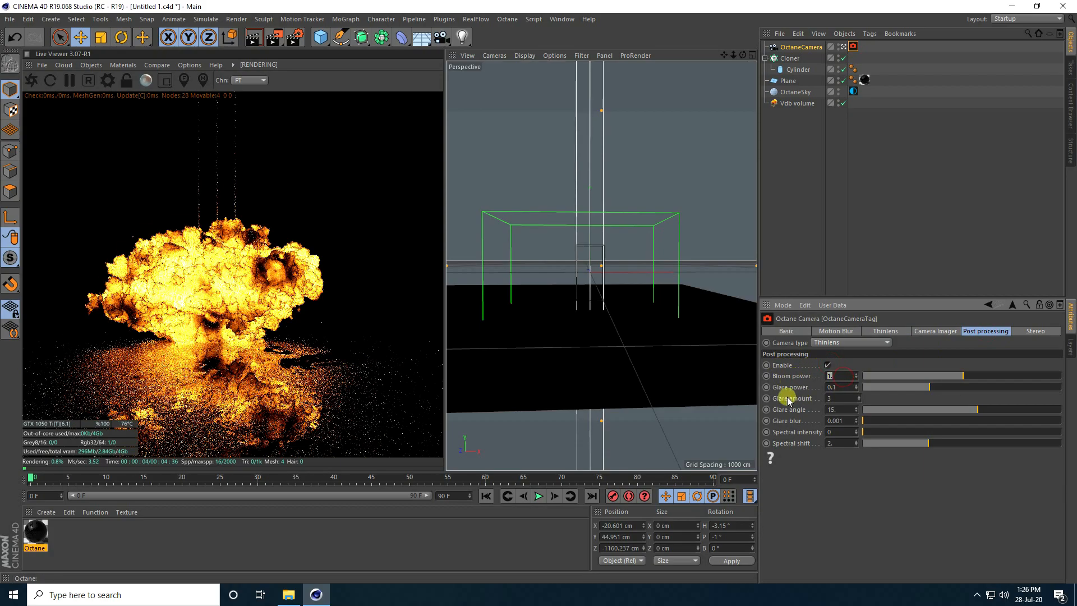
type("10")
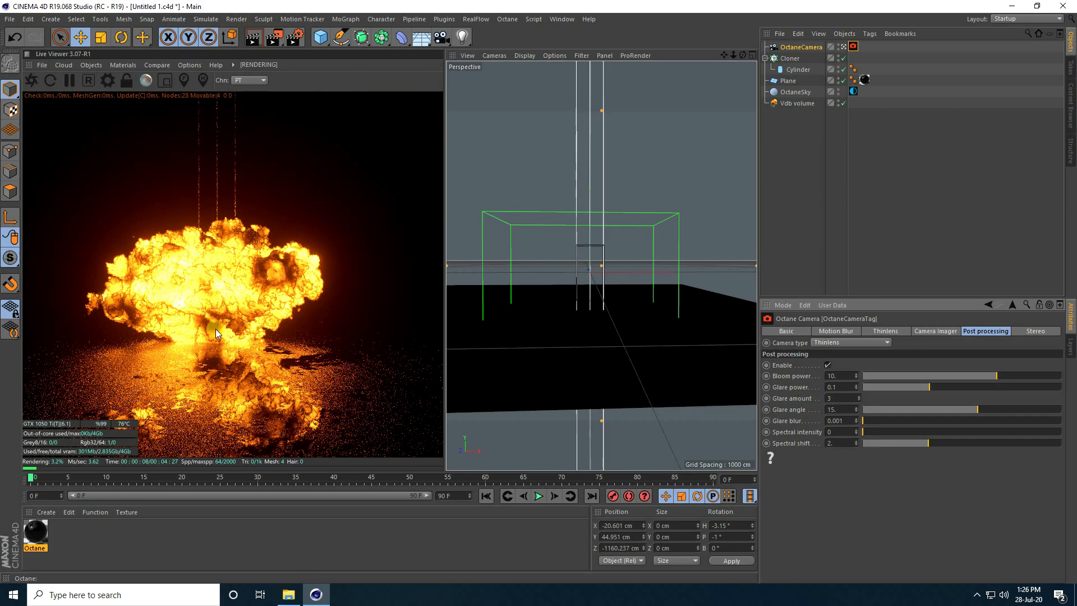
Step: Raise the ground plane to about Y -73 cm and bring it forward to about Z -132 cm
left_click(790, 81)
left_click_drag(528, 237, 529, 223)
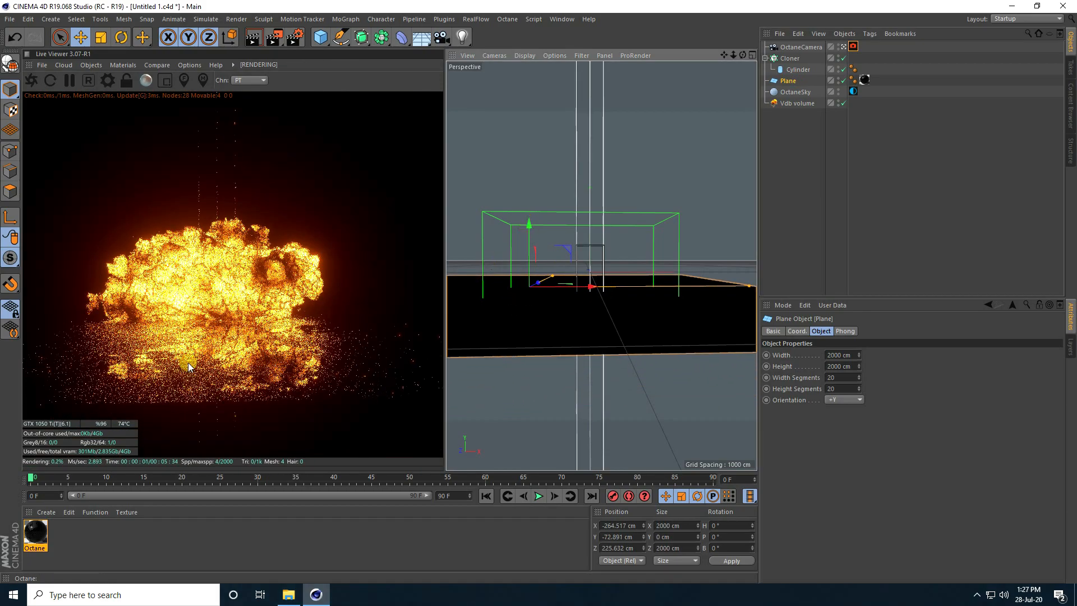
left_click_drag(540, 281, 523, 290)
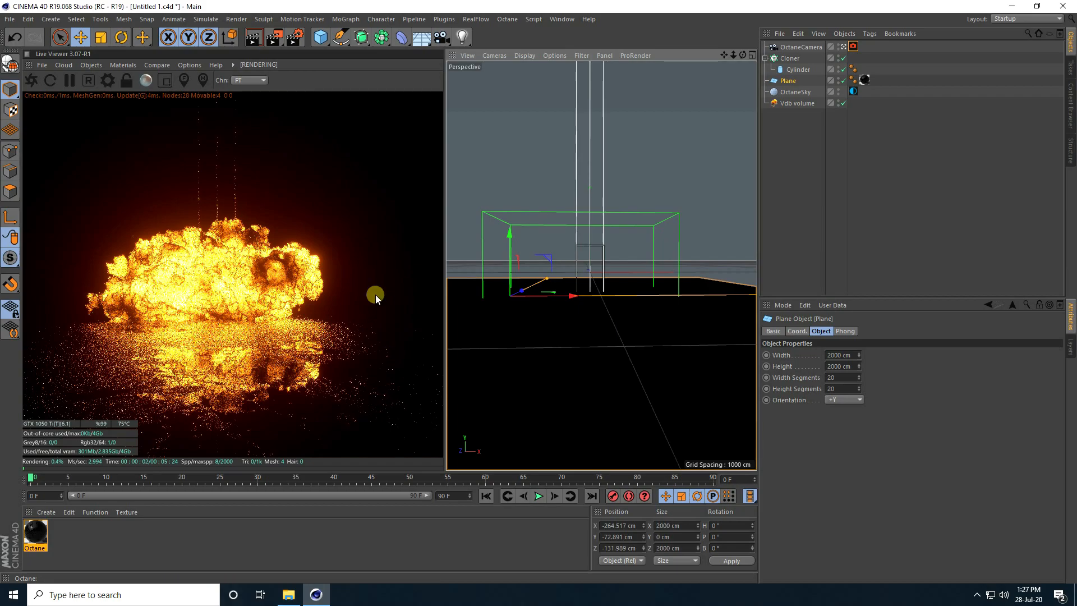
Step: Create a second Octane material and open it for editing
left_click(47, 516)
mouse_move(104, 432)
mouse_move(229, 408)
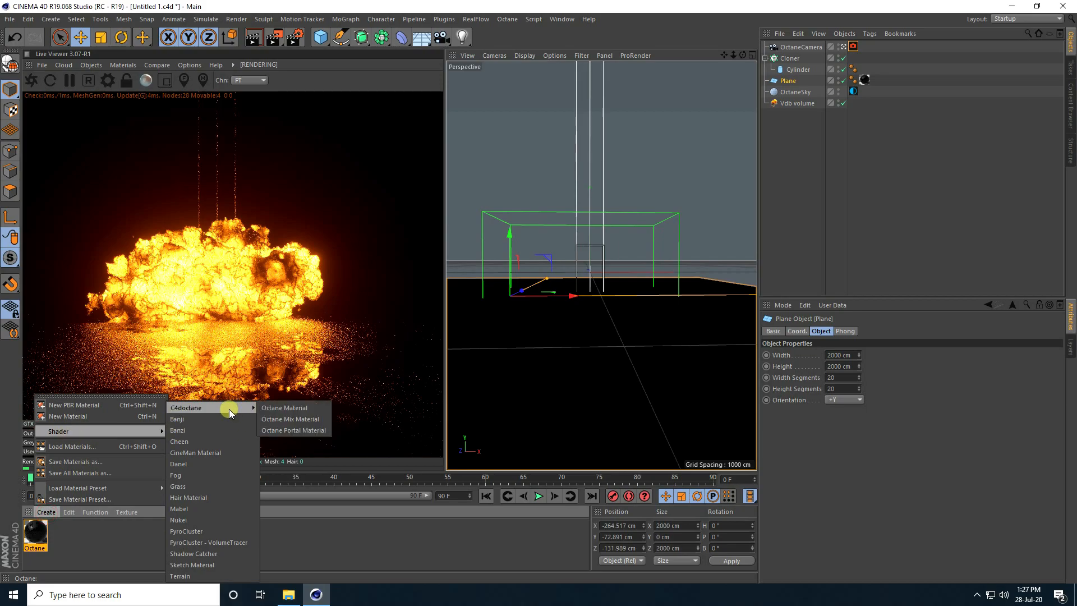
left_click(291, 413)
double_click(35, 532)
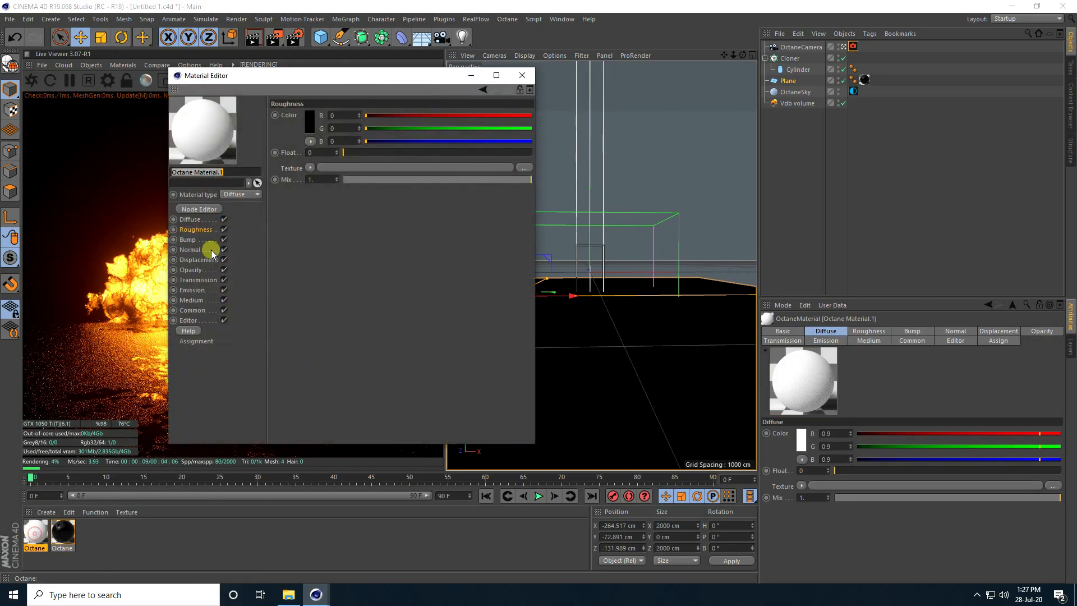
Step: Add a blackbody emission to the new material and enable its Surface brightness option
left_click(191, 290)
left_click(322, 117)
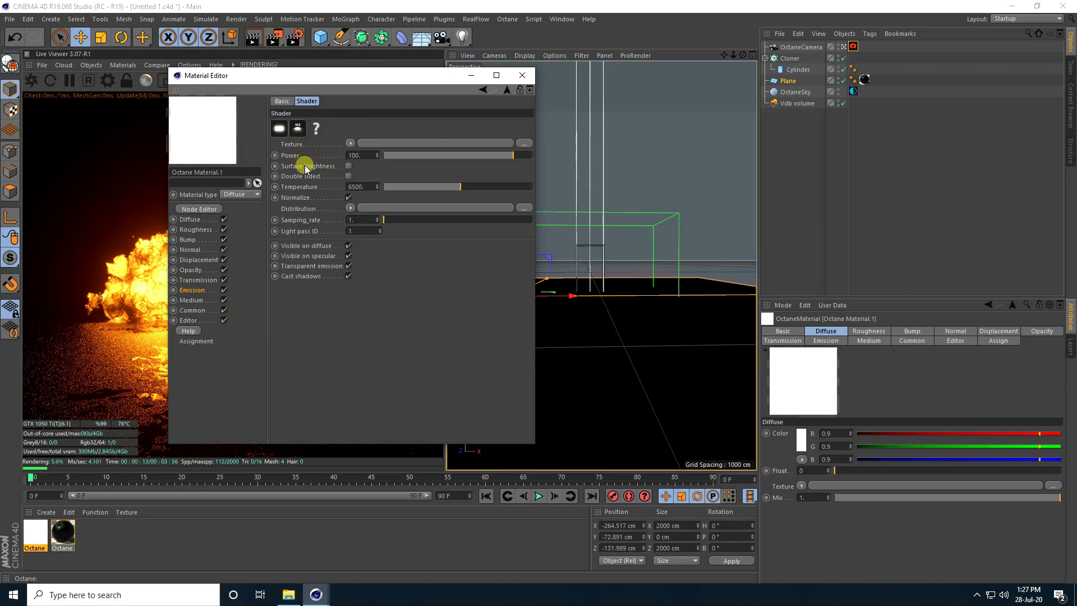
left_click(348, 166)
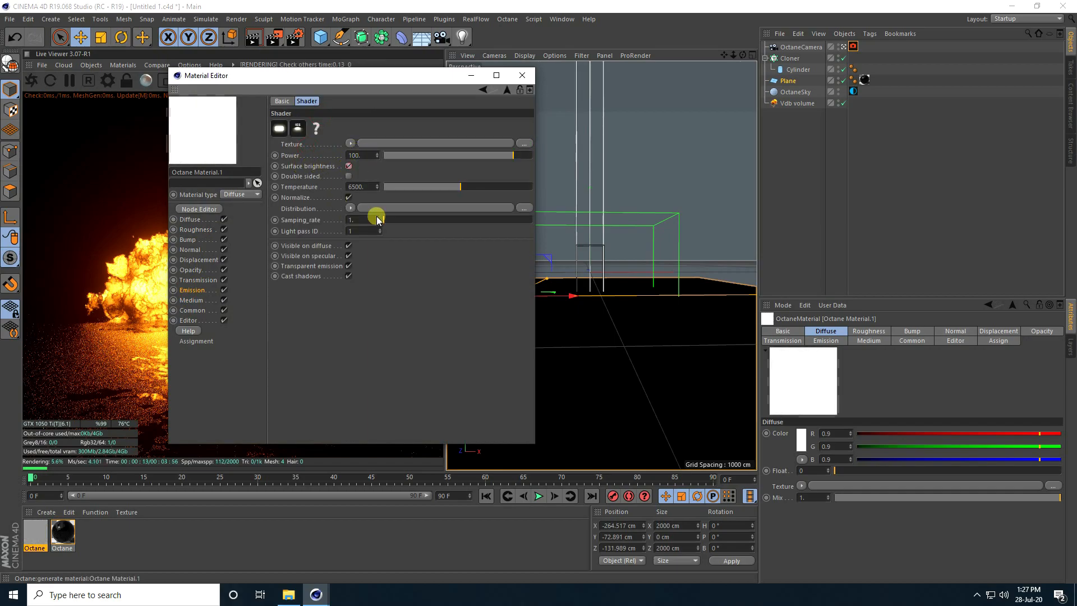
Step: Give the emission an RgbSpectrum texture and set its colour to orange, about hue 25° and saturation 84%
left_click(350, 144)
mouse_move(372, 353)
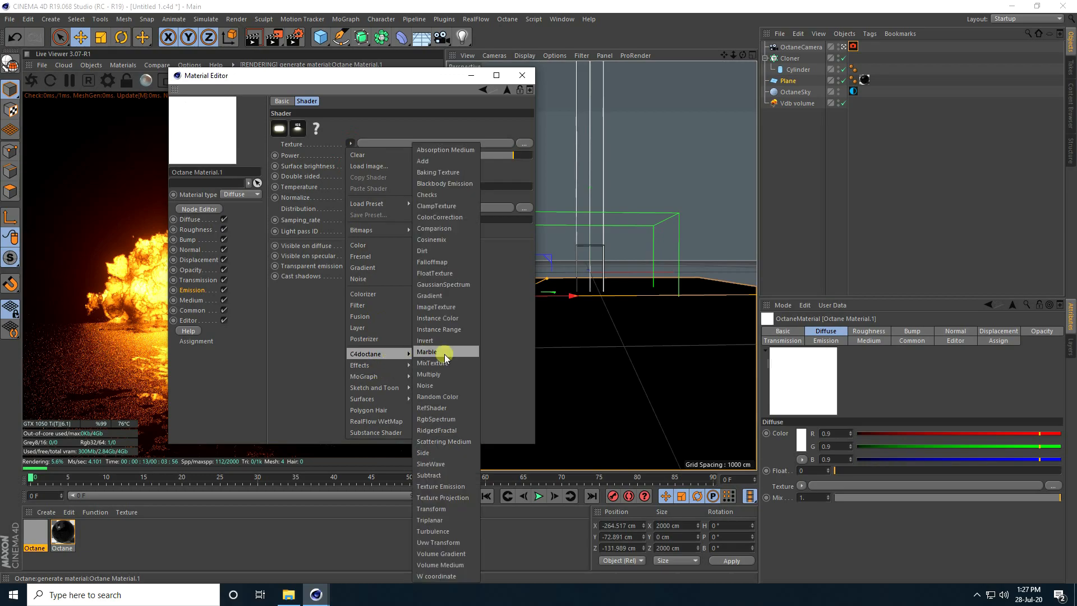
left_click(436, 419)
left_click(356, 162)
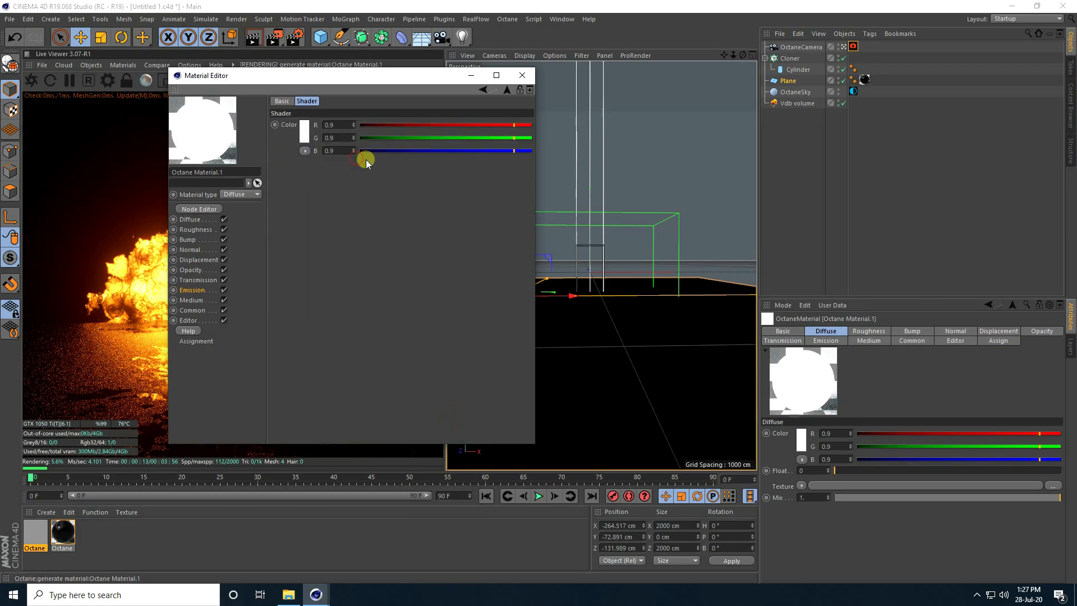
left_click(302, 134)
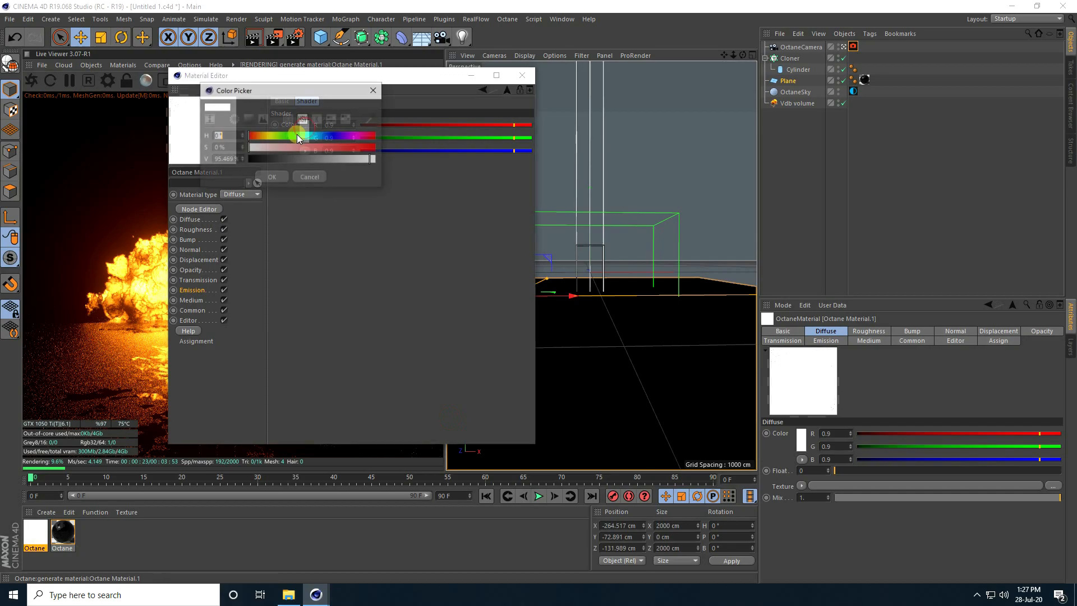
left_click(257, 137)
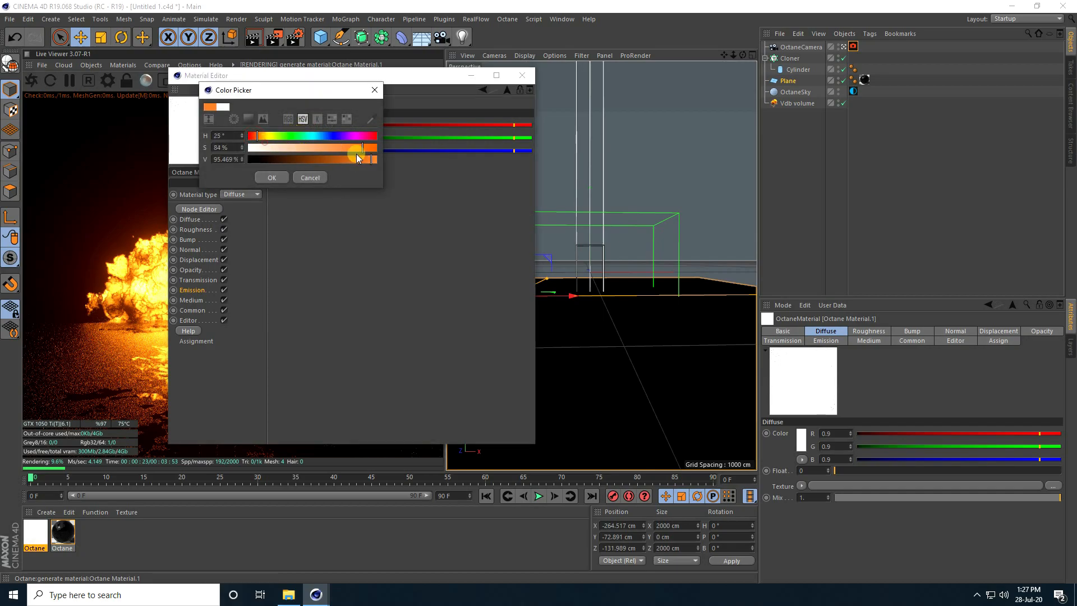
left_click(272, 178)
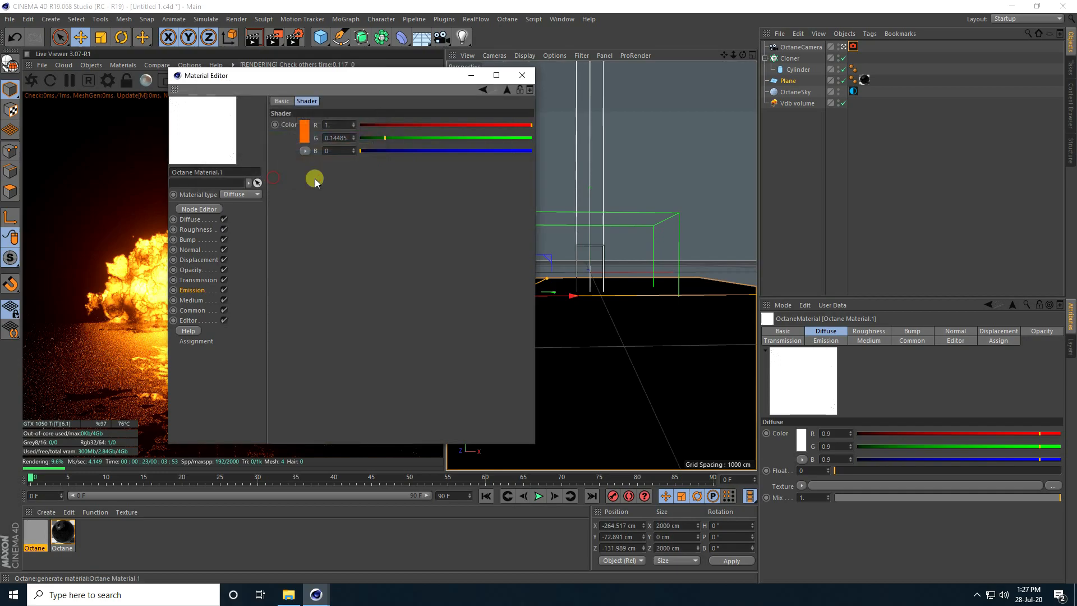
Step: Lower the emission power and apply the glowing material to the cylinder inside the cloner
left_click(481, 91)
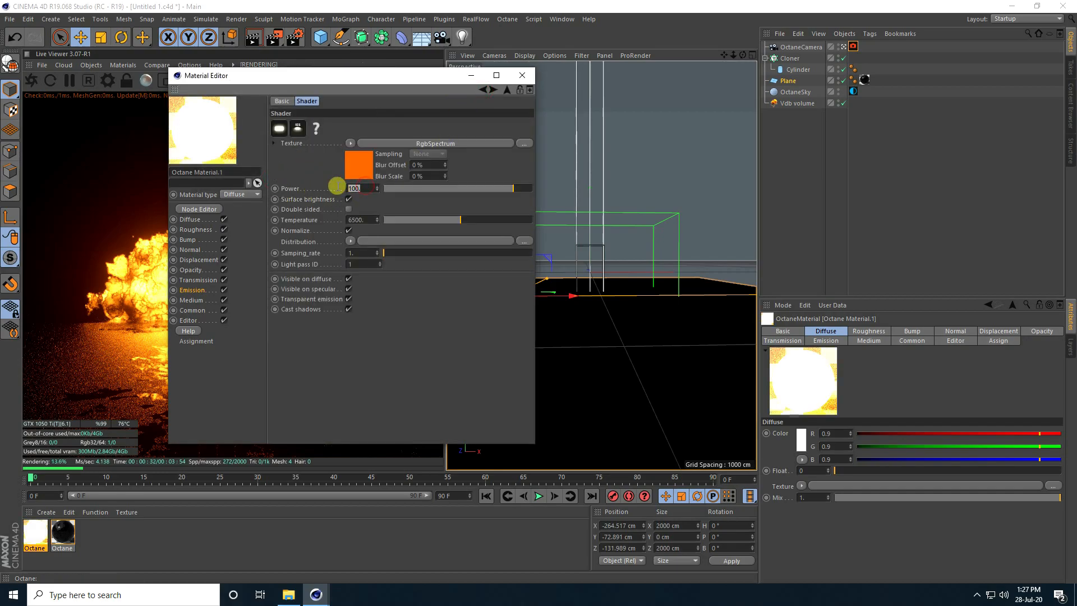
key("Return")
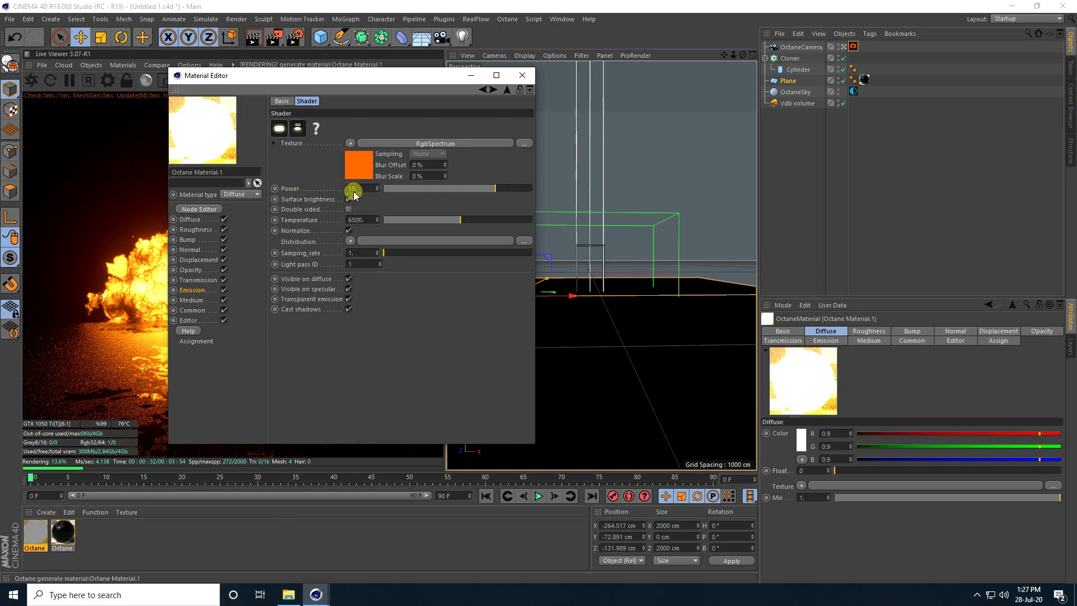
left_click(523, 75)
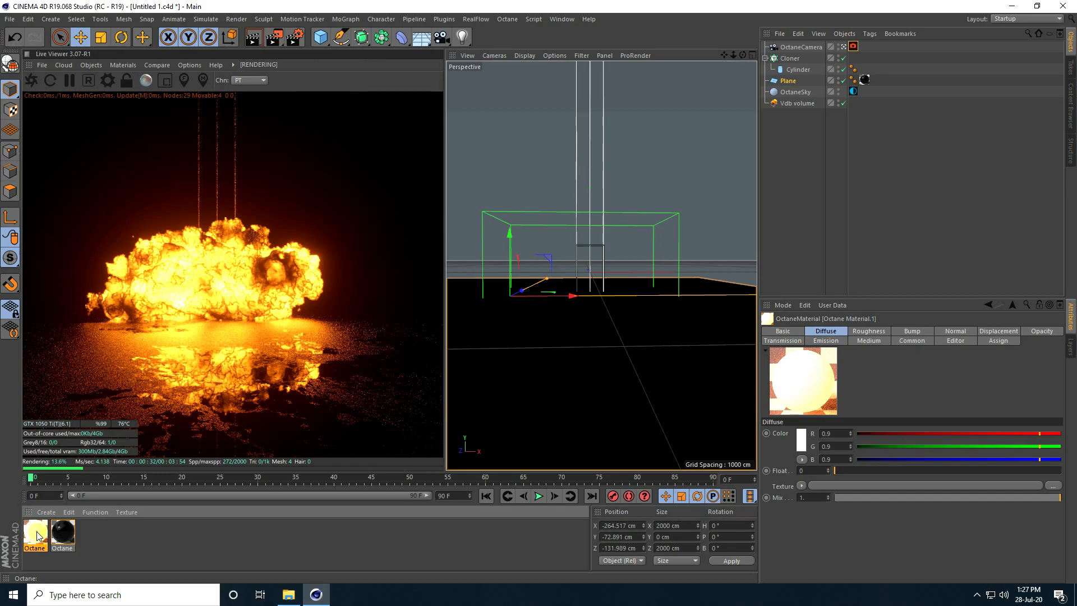
left_click_drag(840, 68, 800, 70)
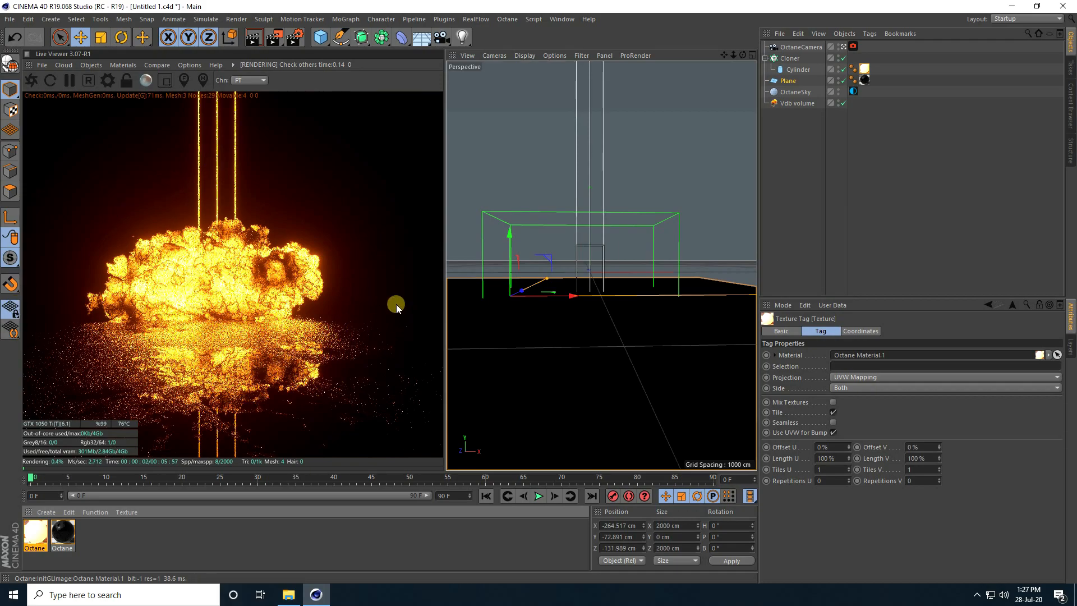
Step: Add a Landscape object and set its height to 500 cm
left_click(325, 41)
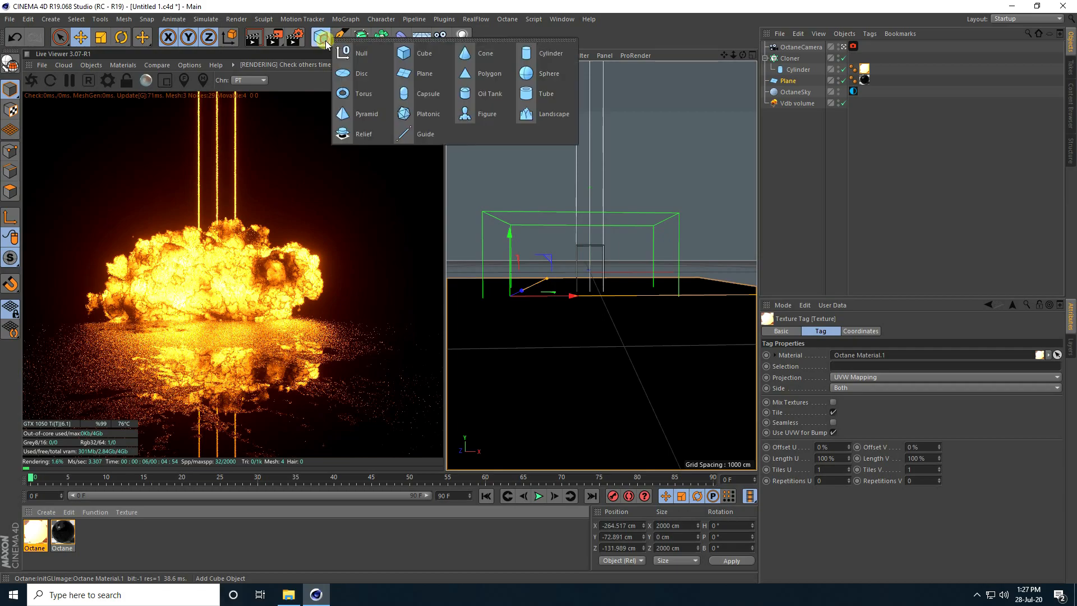
left_click(540, 116)
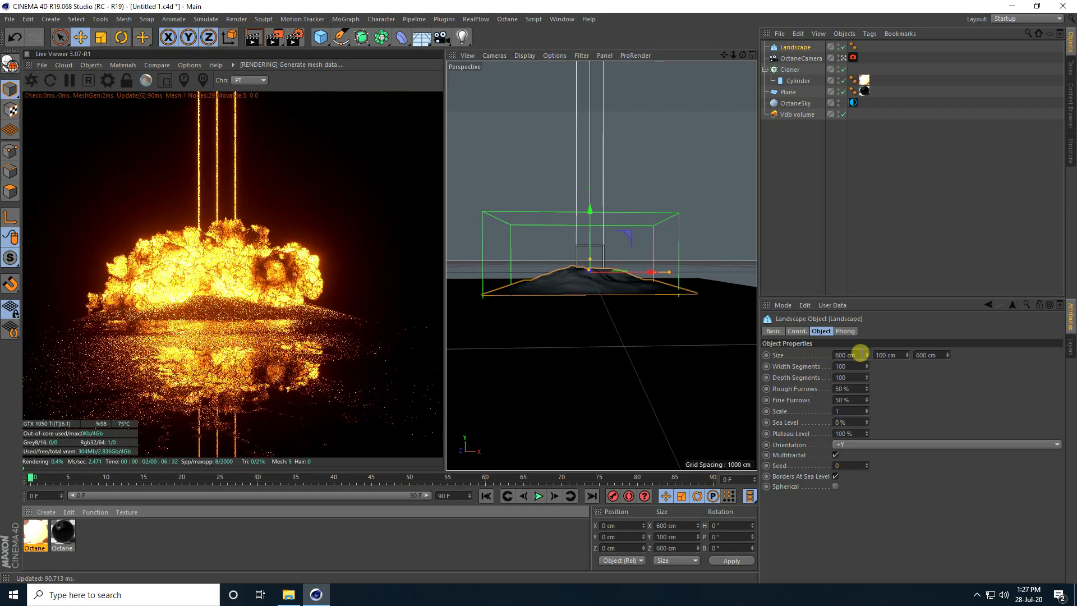
left_click(892, 355)
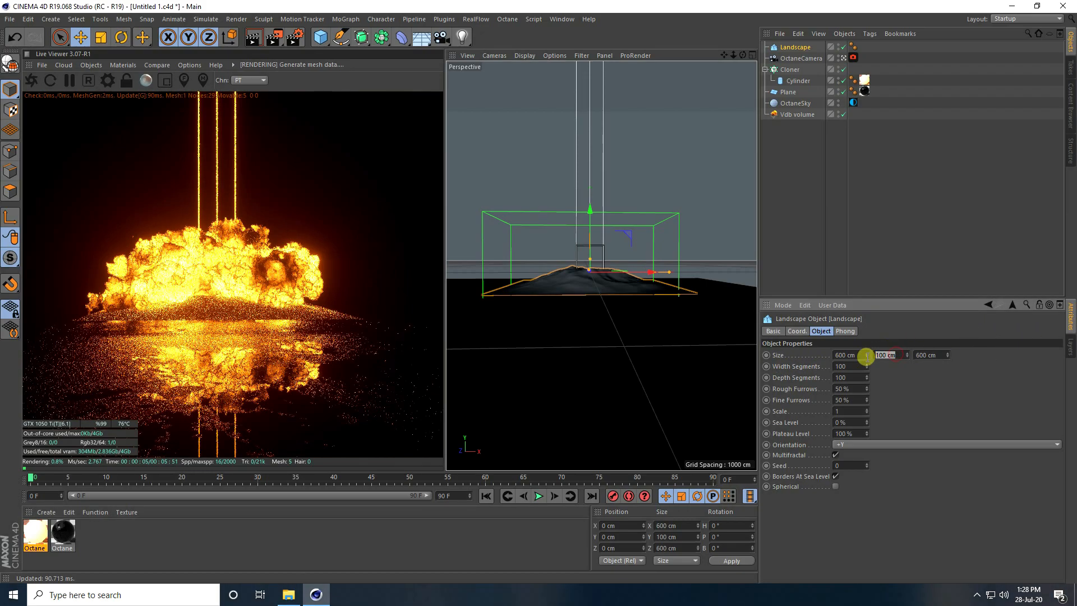
type("500")
key("Return")
Step: Set the landscape's width and depth segments to 200 each
left_click(856, 366)
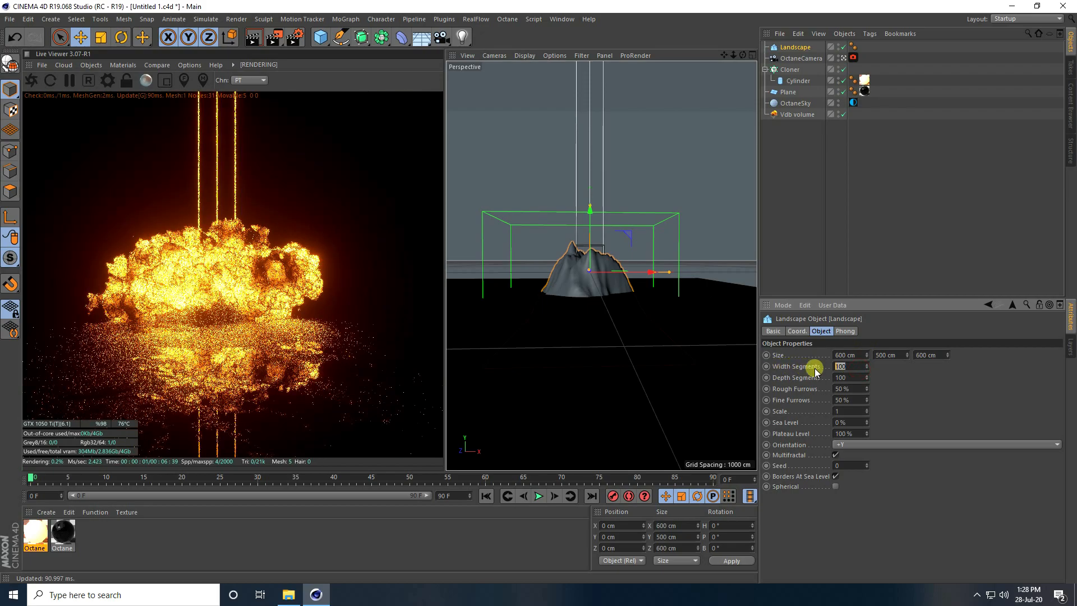
type("20")
key("Tab")
type("200")
key("Return")
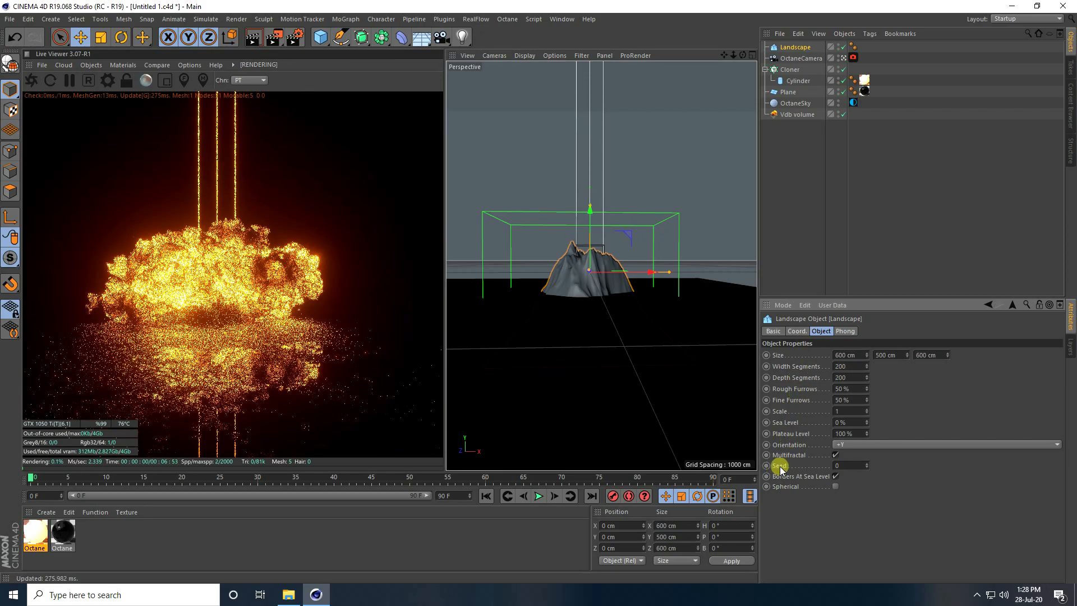
Step: Change the landscape's seed to 4 for a different mountain shape
left_click(866, 464)
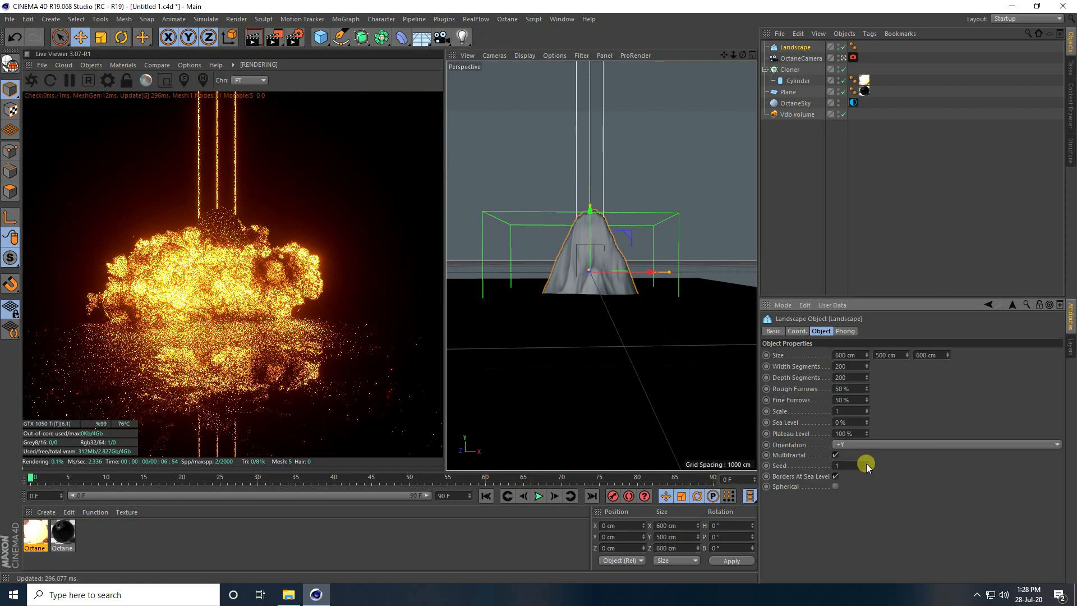
left_click(866, 464)
left_click(866, 464)
left_click(866, 463)
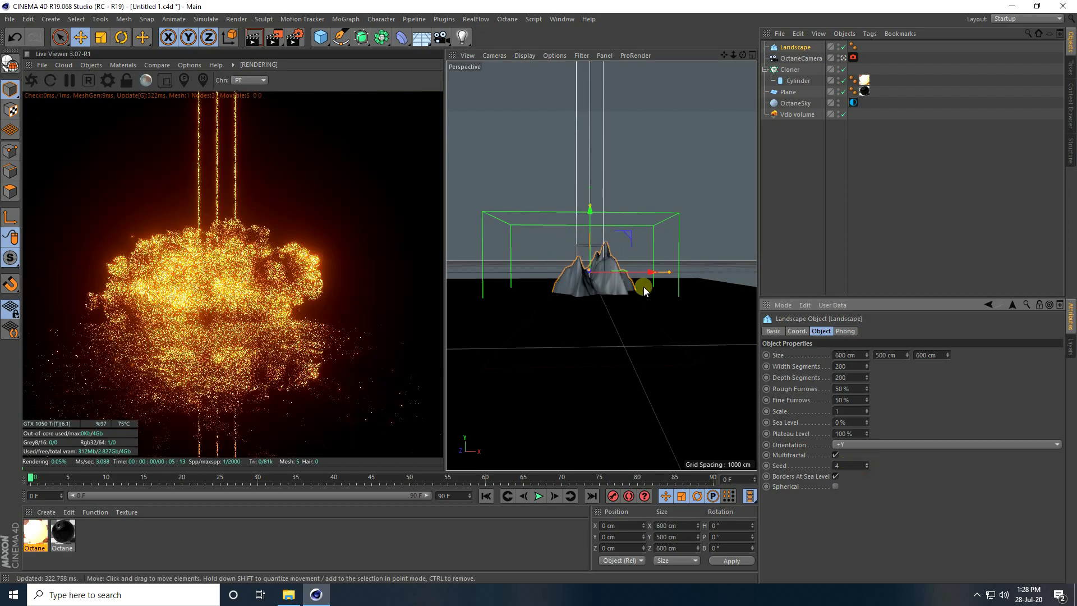
Step: Move the landscape to the left of the explosion, at about X -447 cm and Y 170 cm
left_click_drag(644, 274, 475, 175)
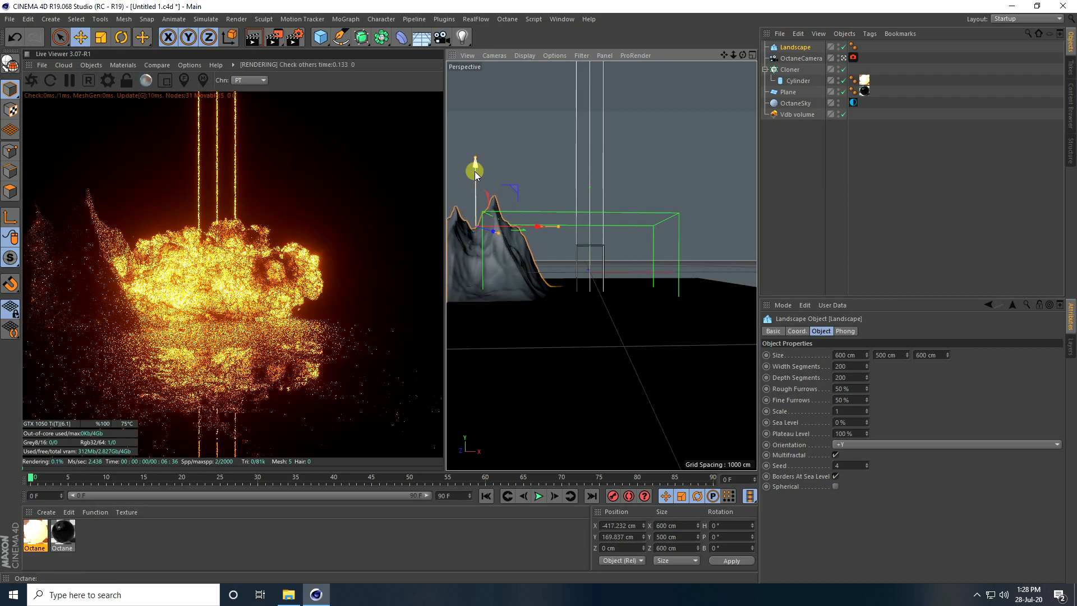
left_click_drag(444, 259, 423, 257)
left_click_drag(504, 228, 498, 224)
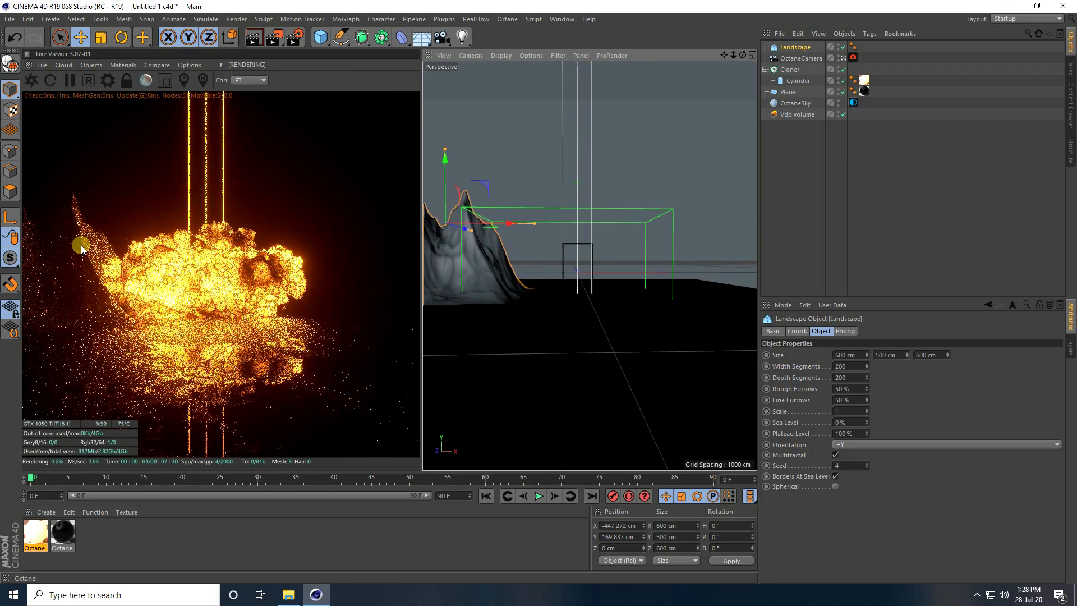
Step: Duplicate the mountain to the explosion's right at about X 441 cm and again behind it at about X 179 cm, Z 843 cm
left_click_drag(476, 263, 755, 225, "ctrl")
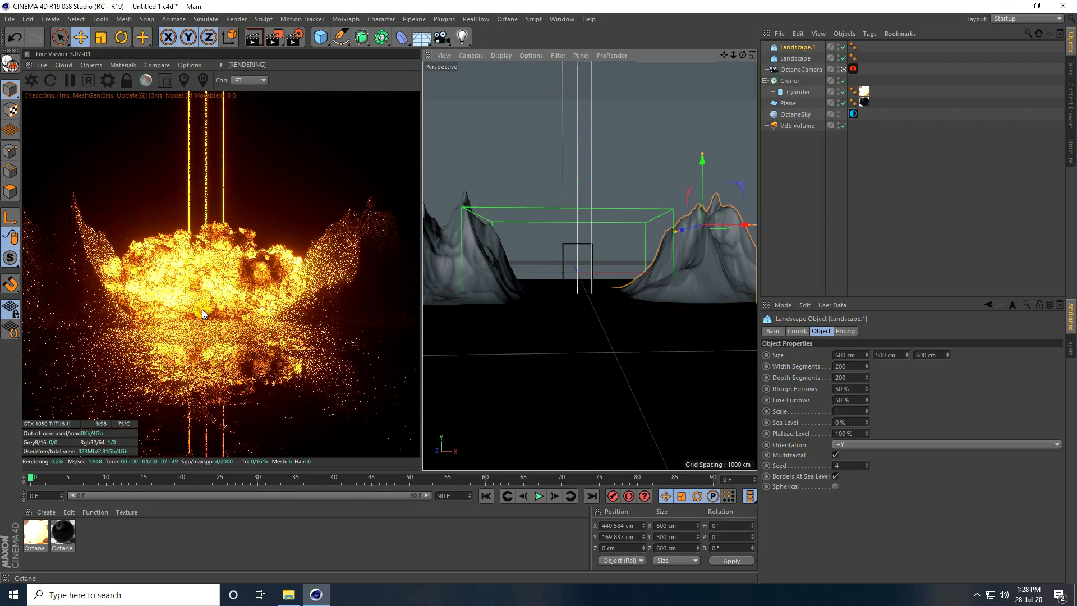
left_click_drag(647, 304, 668, 243, "ctrl")
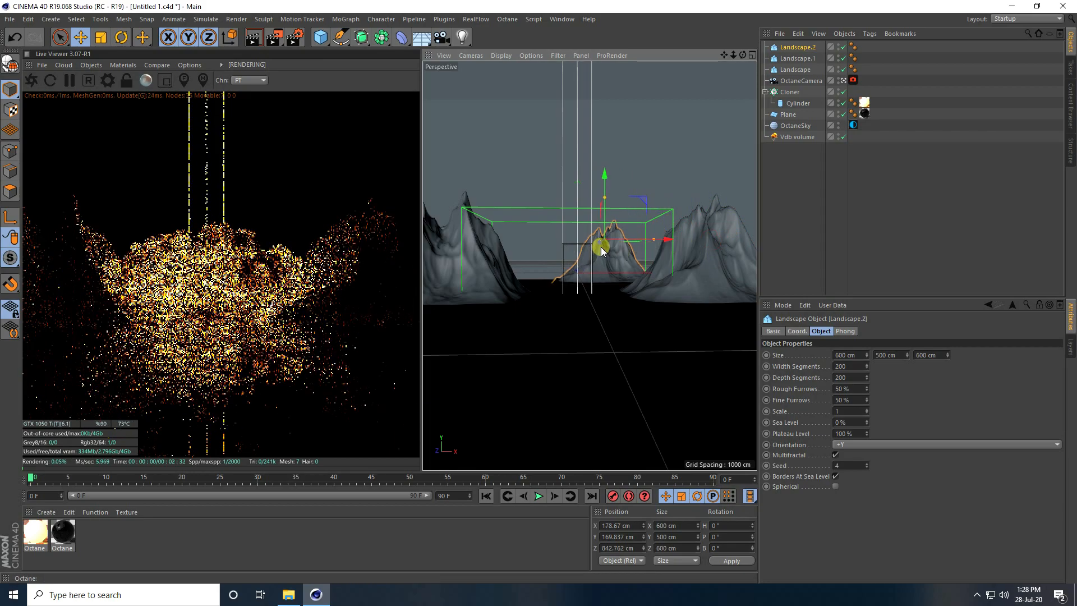
Step: Resize the rear mountain to 1000 cm by 900 cm by 1000 cm
left_click_drag(855, 353, 799, 354)
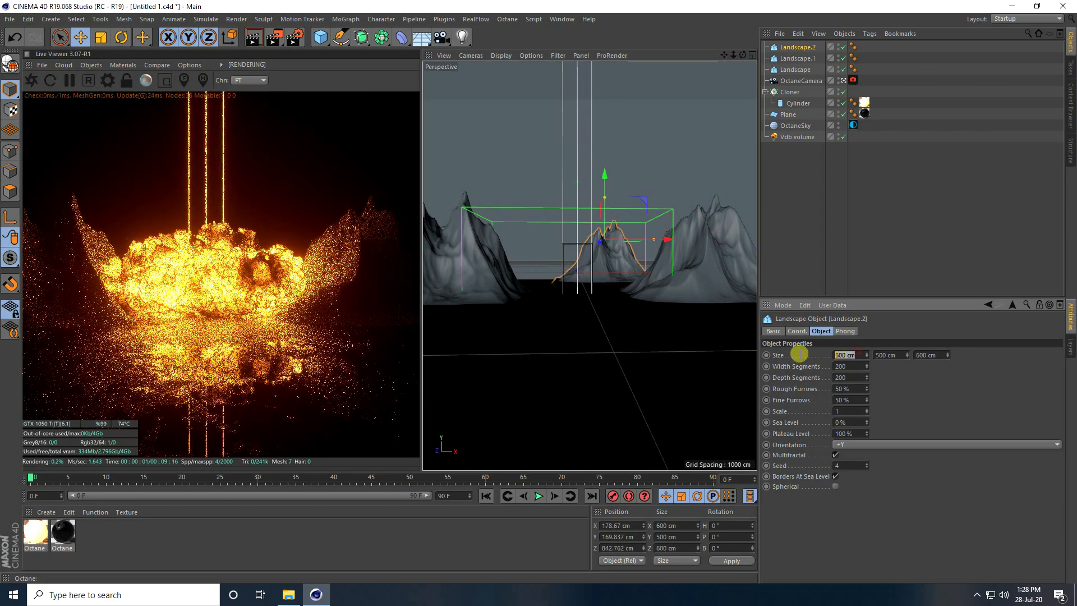
type("1000")
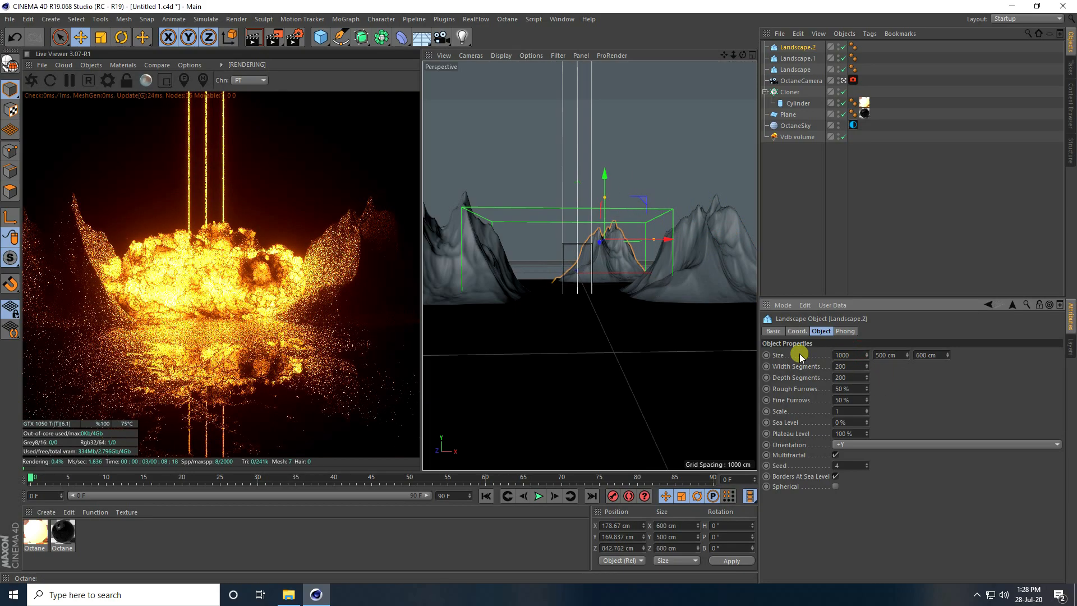
key("Tab")
type("900")
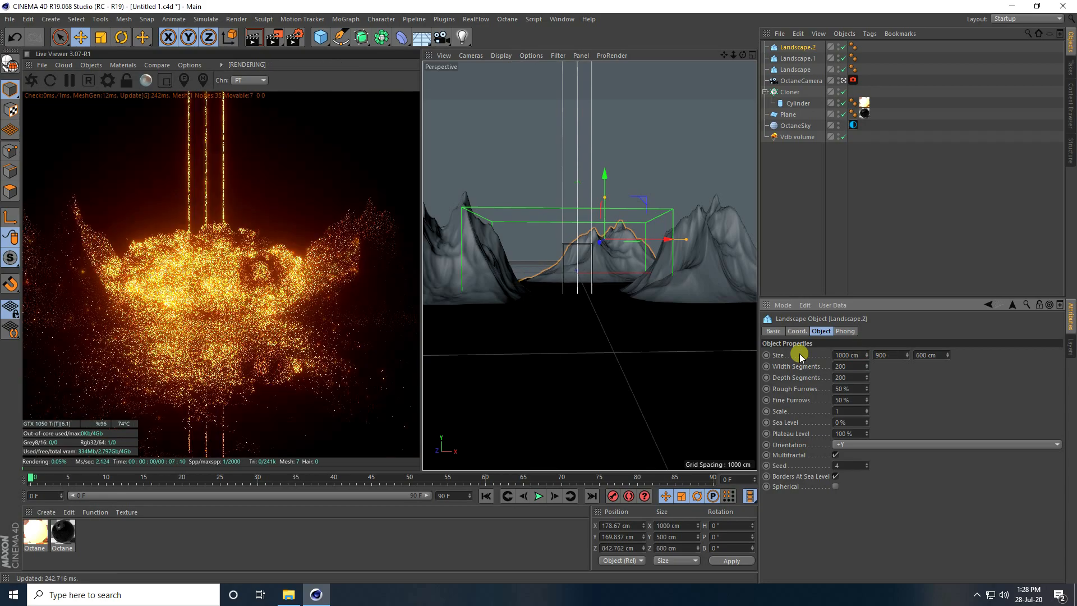
key("Tab")
type("100")
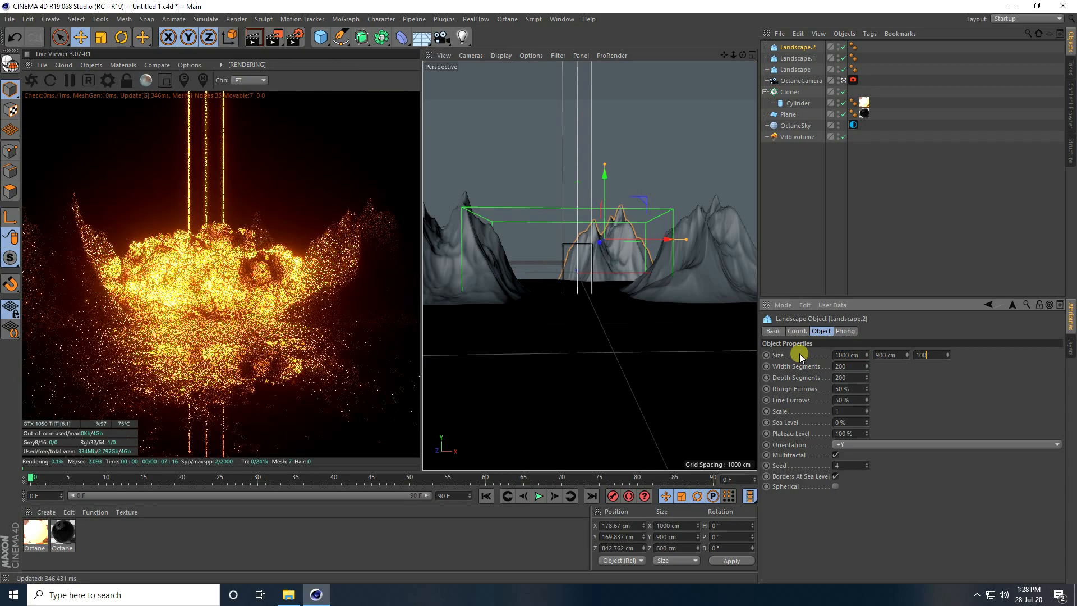
type("0")
key("Return")
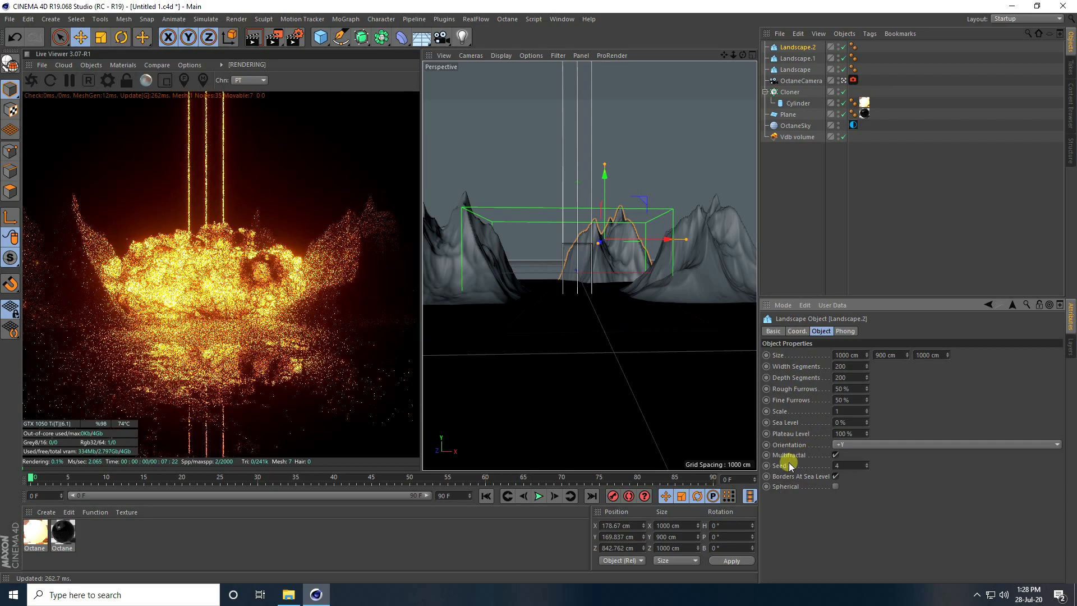
Step: Set the rear mountain's seed to 6 and move it to about X -257 cm, Y 313 cm
left_click(867, 464)
left_click(867, 464)
left_click_drag(666, 240, 590, 242)
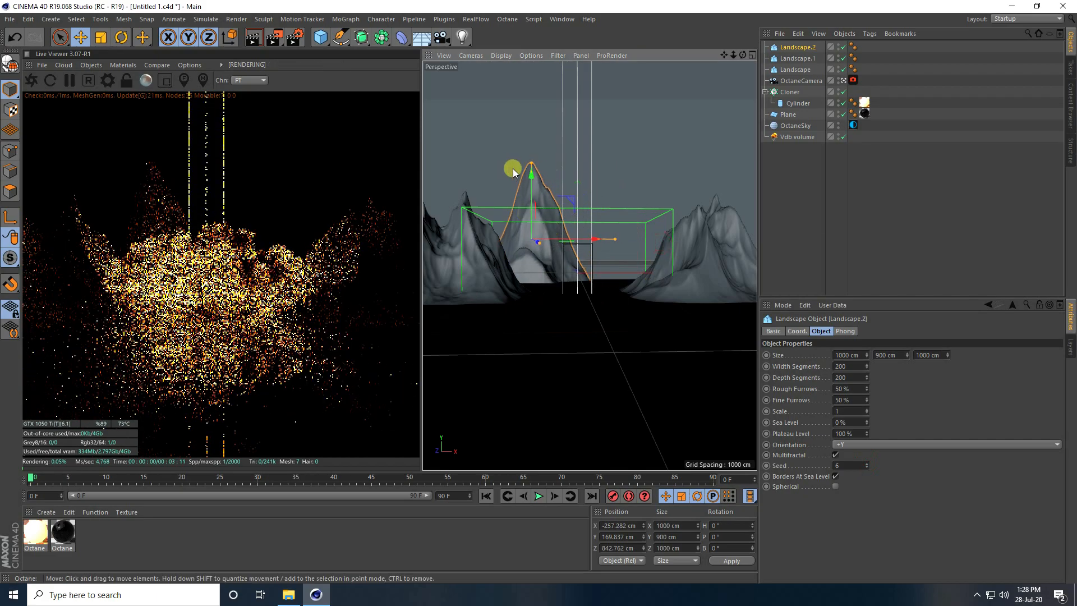
left_click_drag(531, 179, 533, 157)
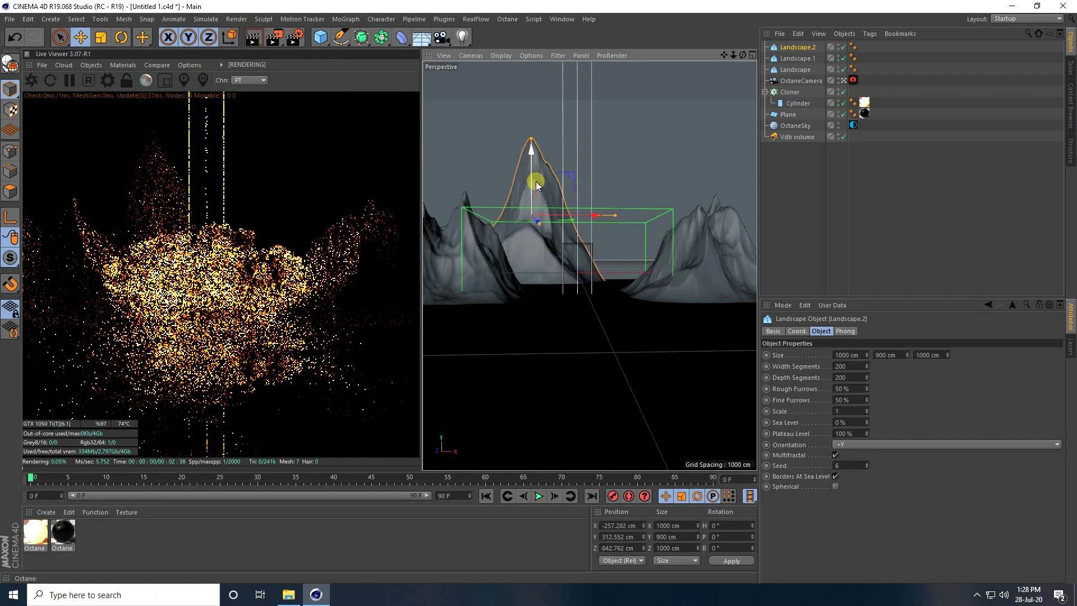
Step: Duplicate the rear mountain to about X 333 cm and resize the copy to 1300 cm by 1000 cm by 1300 cm
left_click_drag(588, 216, 690, 220)
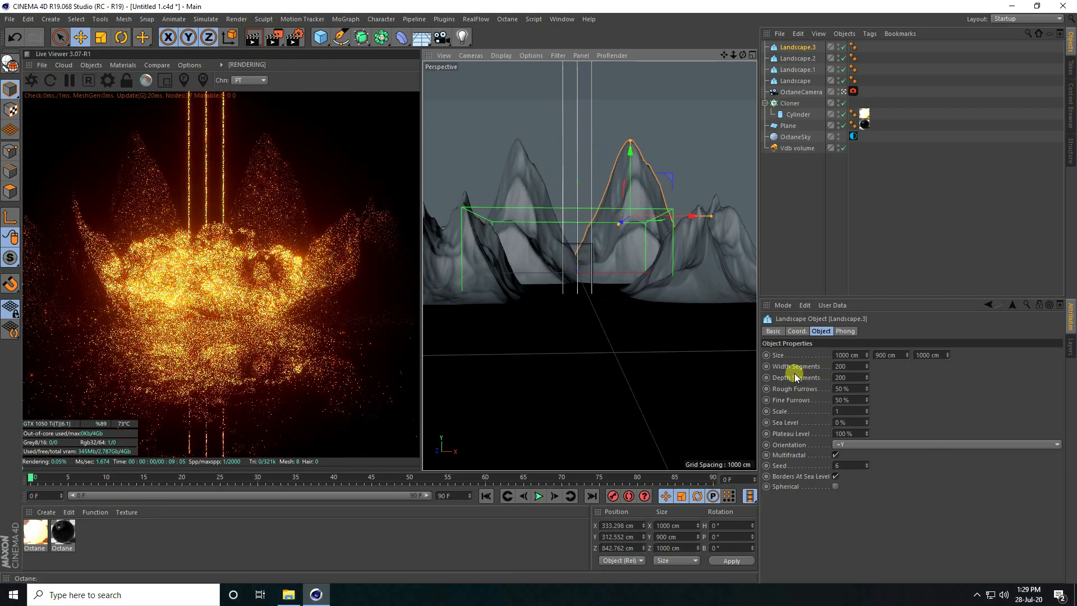
left_click_drag(859, 355, 832, 353)
type("1300")
key("Tab")
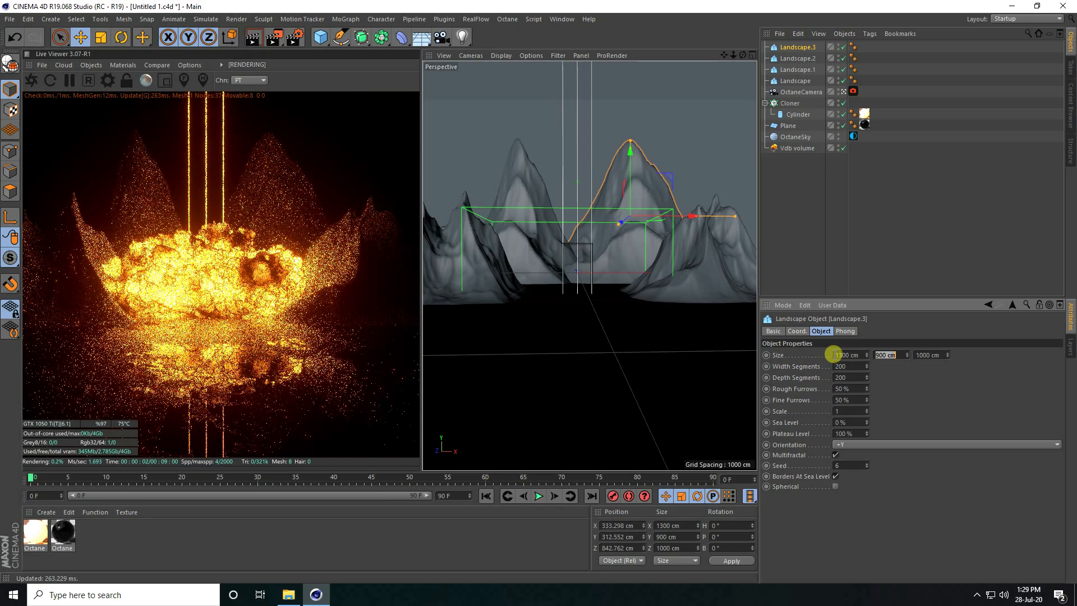
type("1000")
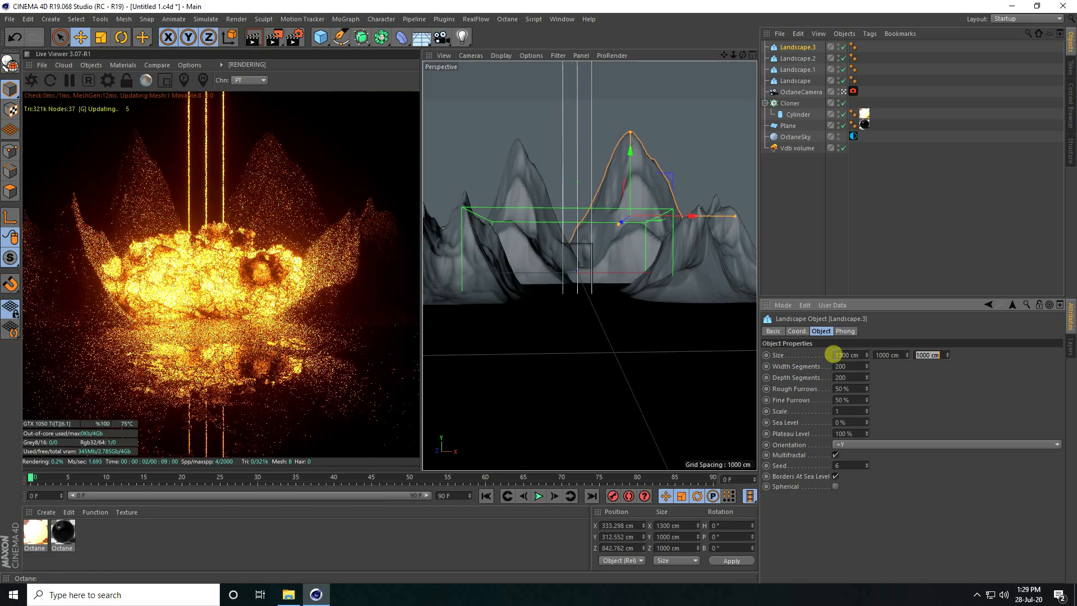
key("Tab")
type("130")
key("Return")
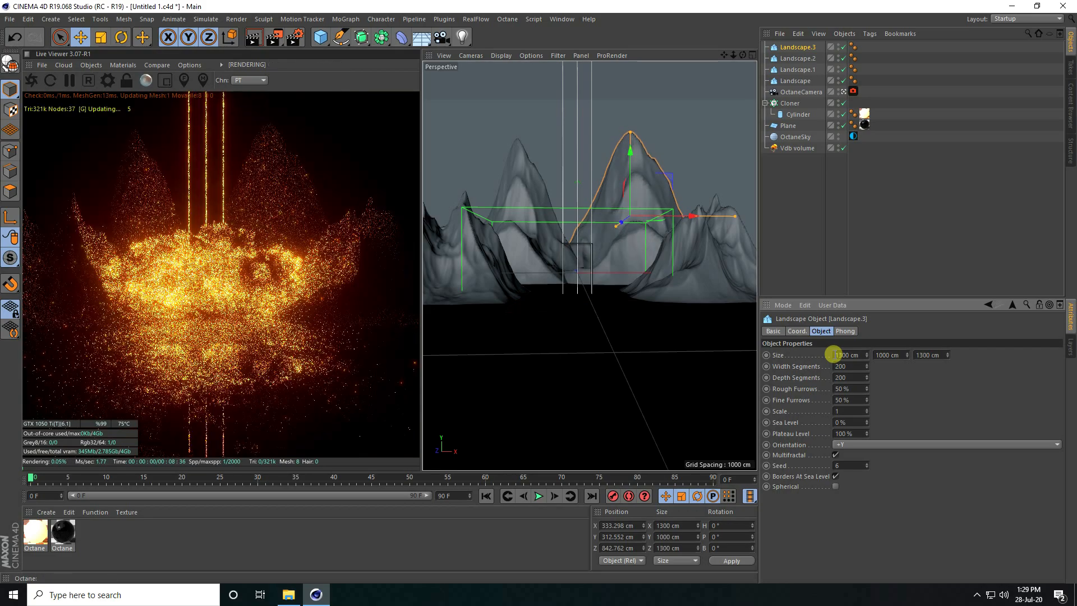
Step: Set the new copy's seed to 4, raise it to about Y 410 cm, and shift it slightly toward the scene's center
double_click(868, 468)
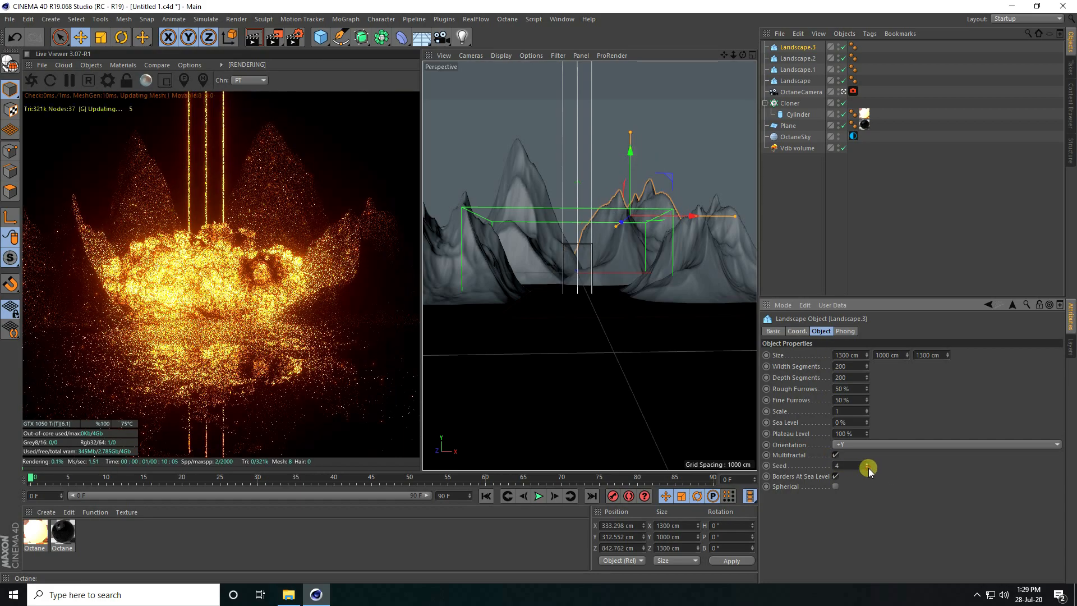
left_click_drag(632, 154, 633, 136)
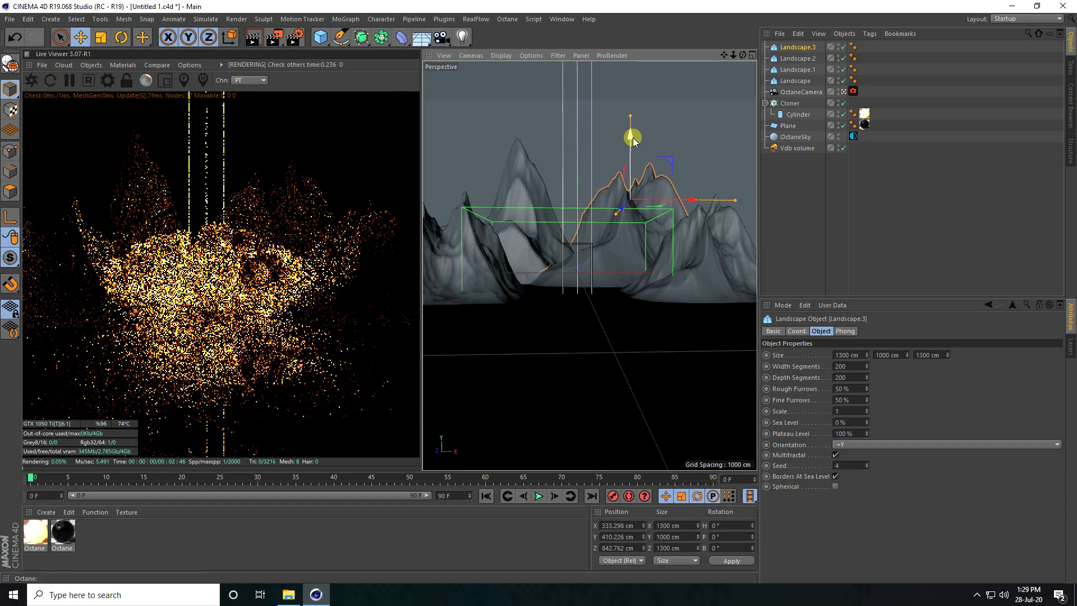
left_click_drag(684, 203, 673, 203)
Step: Reposition the tall left rear mountain to about X -287 cm and push it back to about Z 921 cm
left_click(536, 174)
left_click_drag(584, 213, 592, 212)
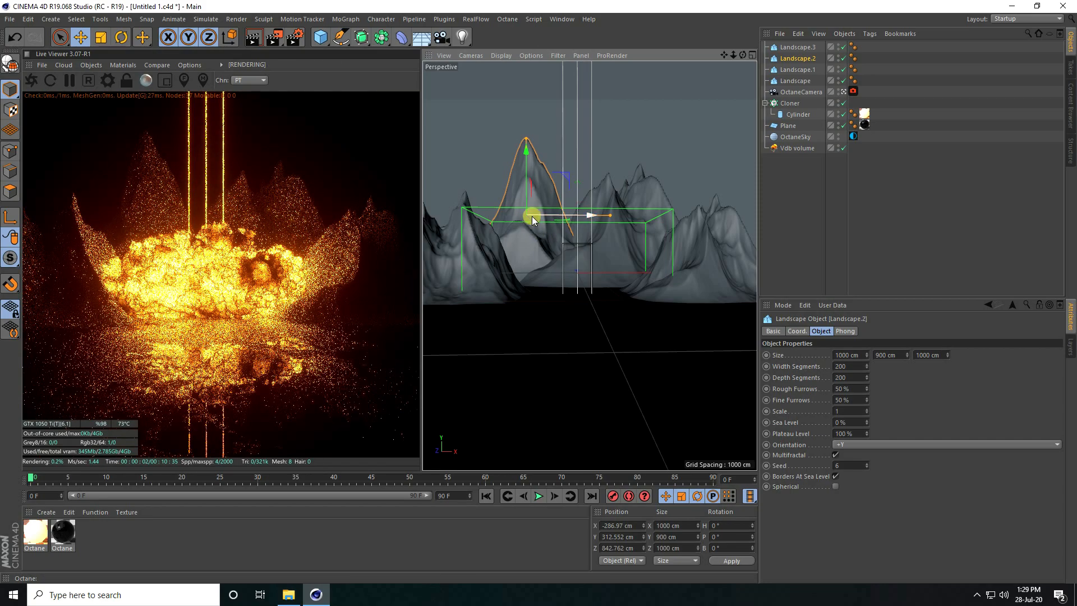
middle_click(593, 160)
middle_click(645, 154)
scroll(592, 278, "down", 1)
left_click_drag(562, 128, 560, 113)
middle_click(535, 250)
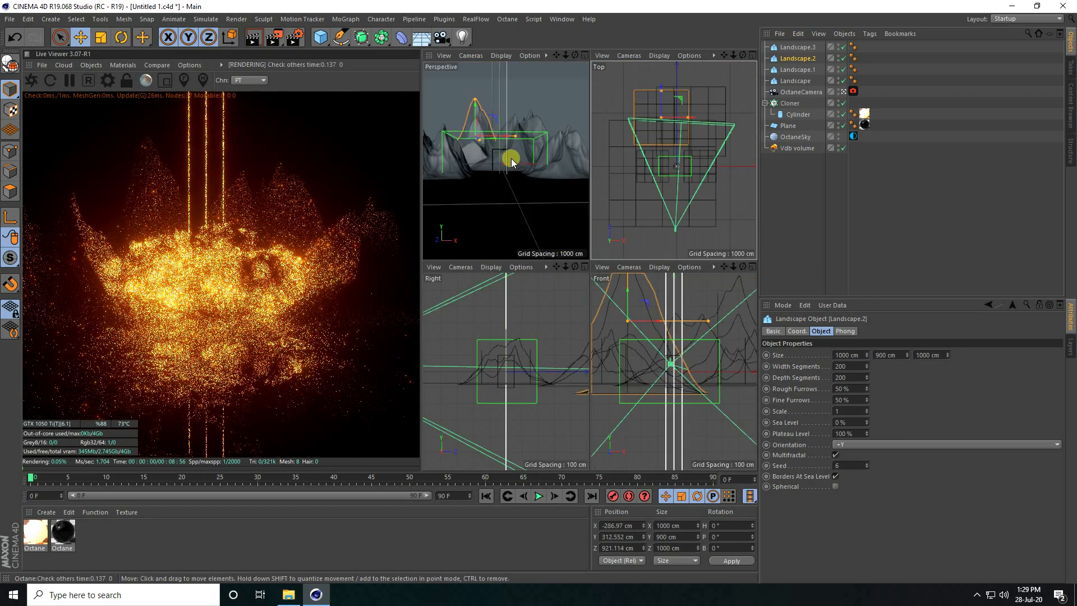
middle_click(511, 158)
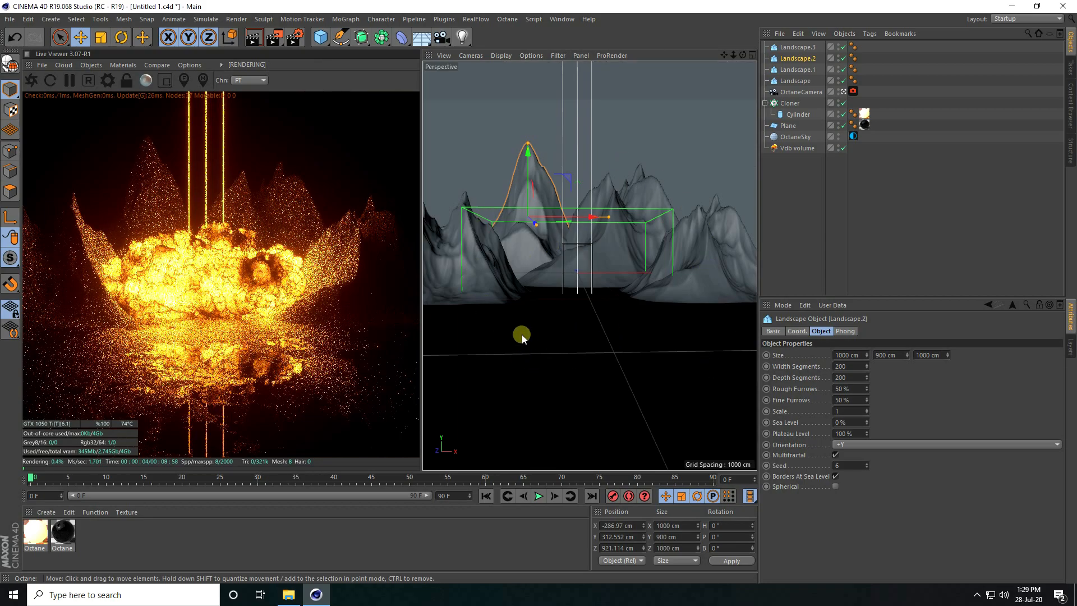
Step: Bring the human model "[08-04-17] - Natural" from the Desktop's new clouds folder into the scene
left_click(12, 19)
left_click(29, 57)
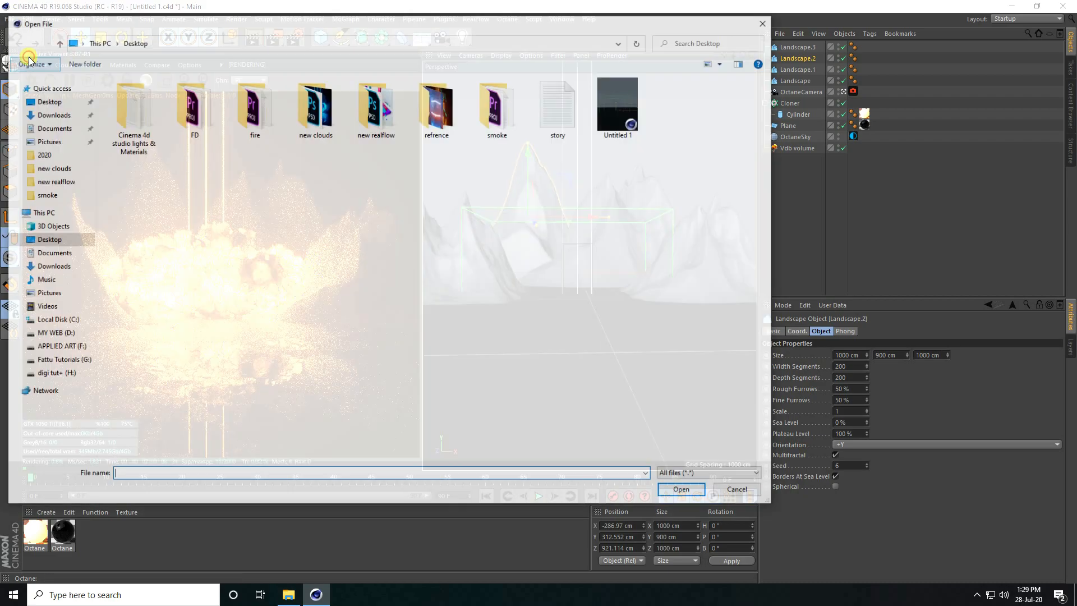
double_click(315, 112)
left_click(176, 115)
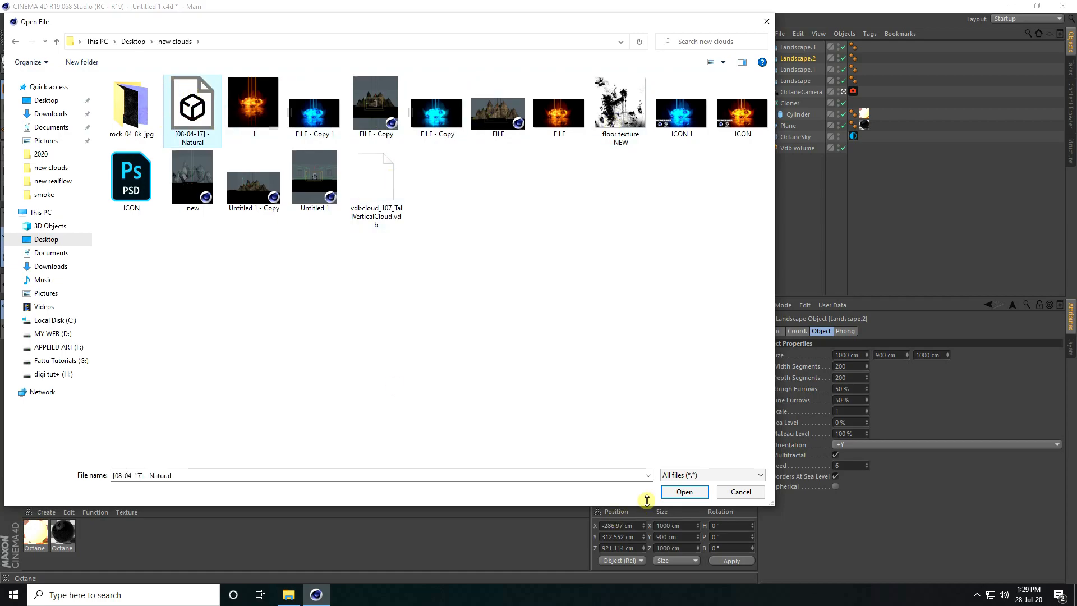
left_click(687, 492)
left_click(661, 570)
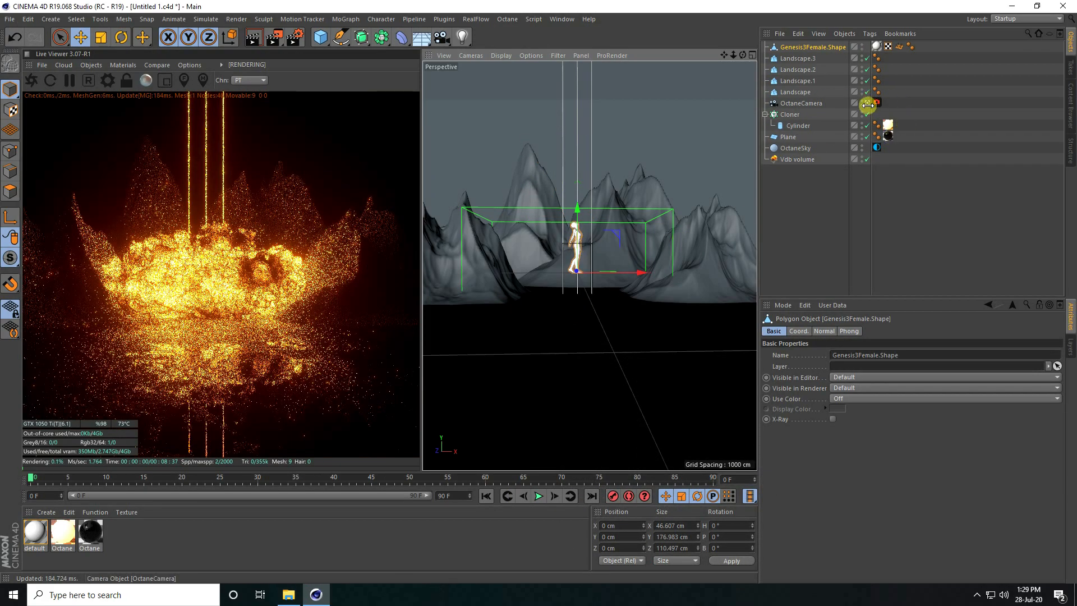
Step: Rotate the human figure to a heading of 90° outside the Octane camera view
scroll(575, 264, "up", 5)
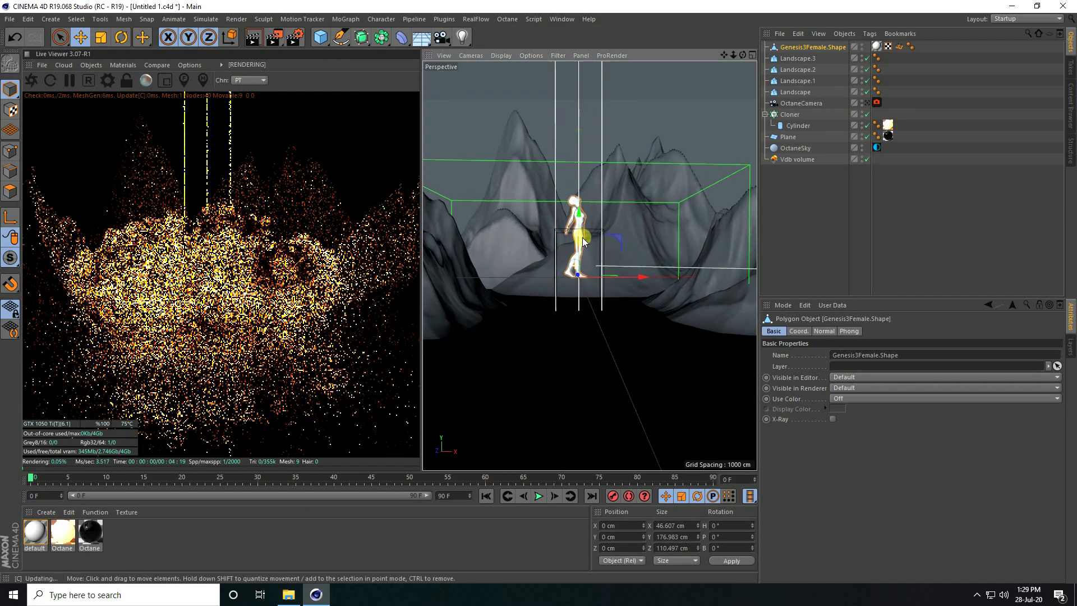
left_click(121, 37)
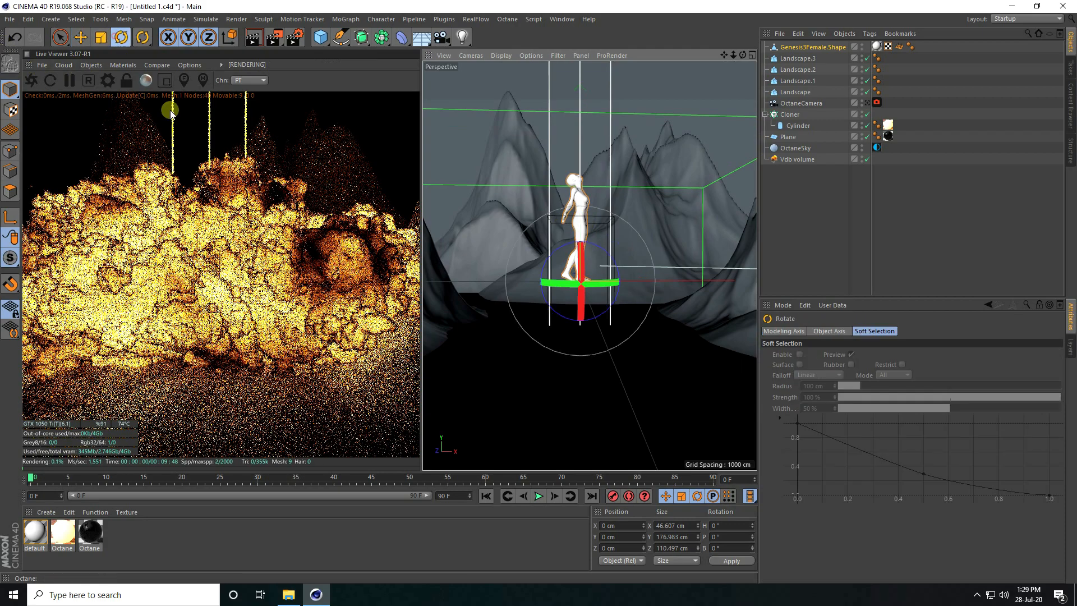
left_click_drag(567, 284, 674, 276)
Step: Lower the human figure to the ground plane, at about Y -72 cm
left_click(80, 37)
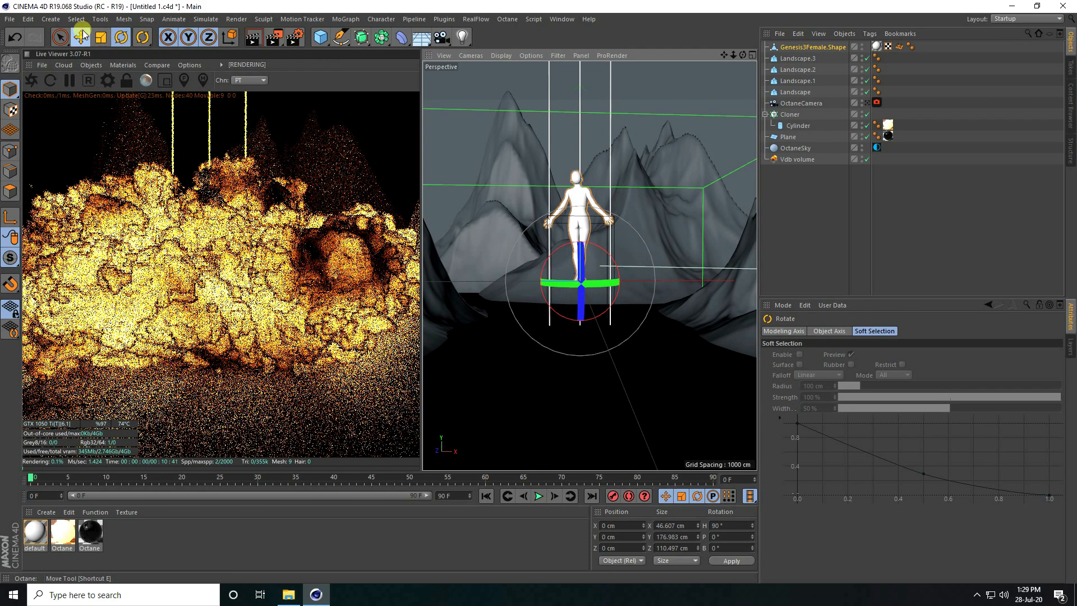
left_click_drag(581, 224, 579, 268)
middle_click(574, 372)
middle_click(614, 366)
scroll(582, 276, "up", 5)
scroll(597, 243, "up", 5)
left_click_drag(596, 367, 597, 365)
Step: Scale the human figure down uniformly to about 36 cm tall
left_click(101, 37)
left_click_drag(616, 256, 560, 334)
middle_click(561, 334)
middle_click(526, 196)
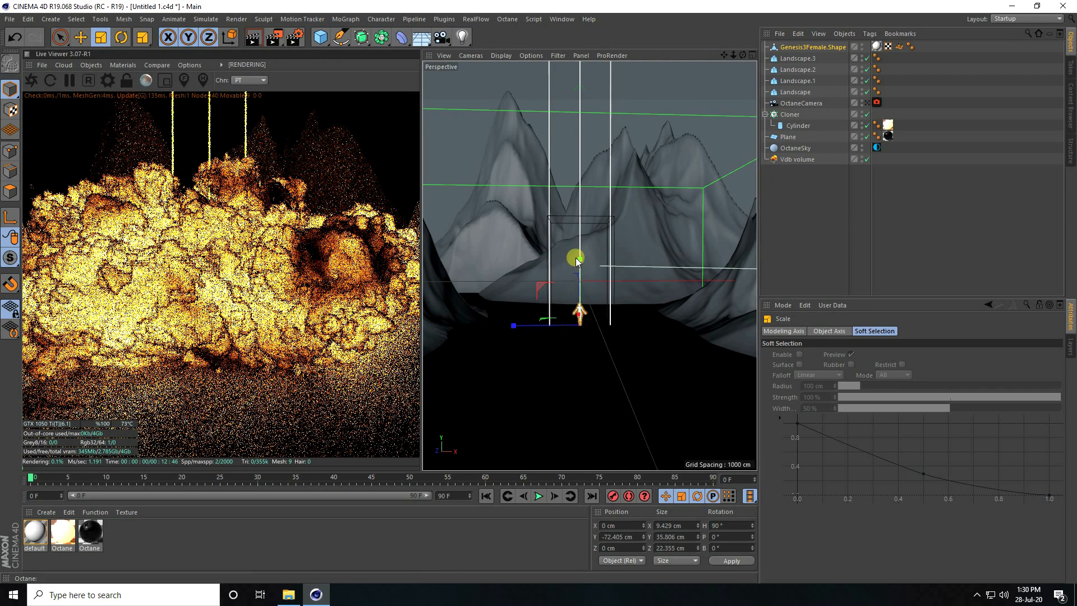
Step: Move the human figure in front of the explosion to about Z -434 cm and return to the OctaneCamera view
middle_click(563, 137)
middle_click(641, 105)
key("e")
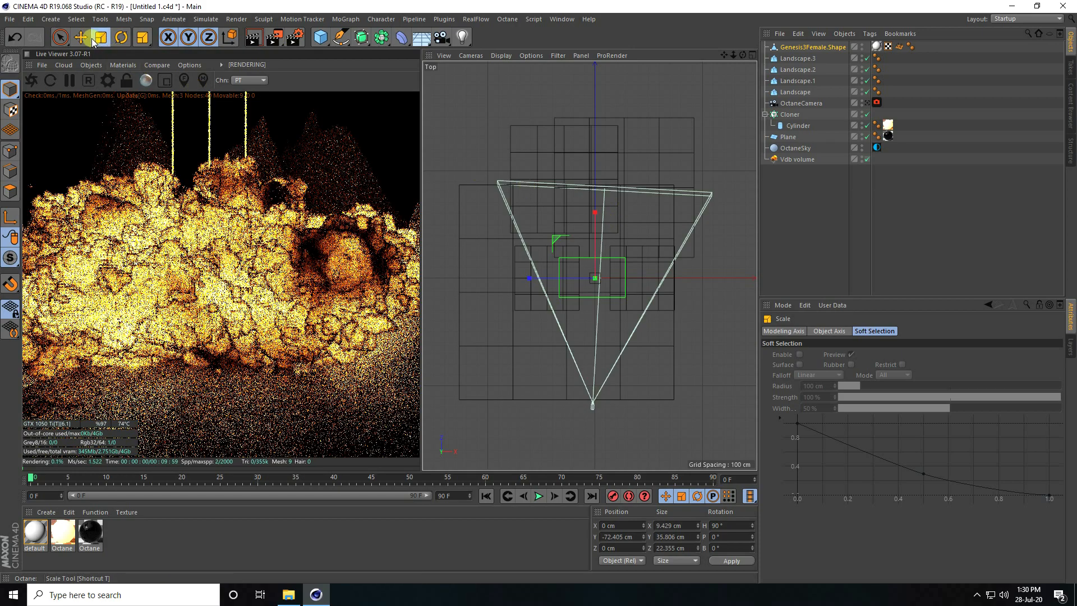
left_click_drag(597, 217, 601, 261)
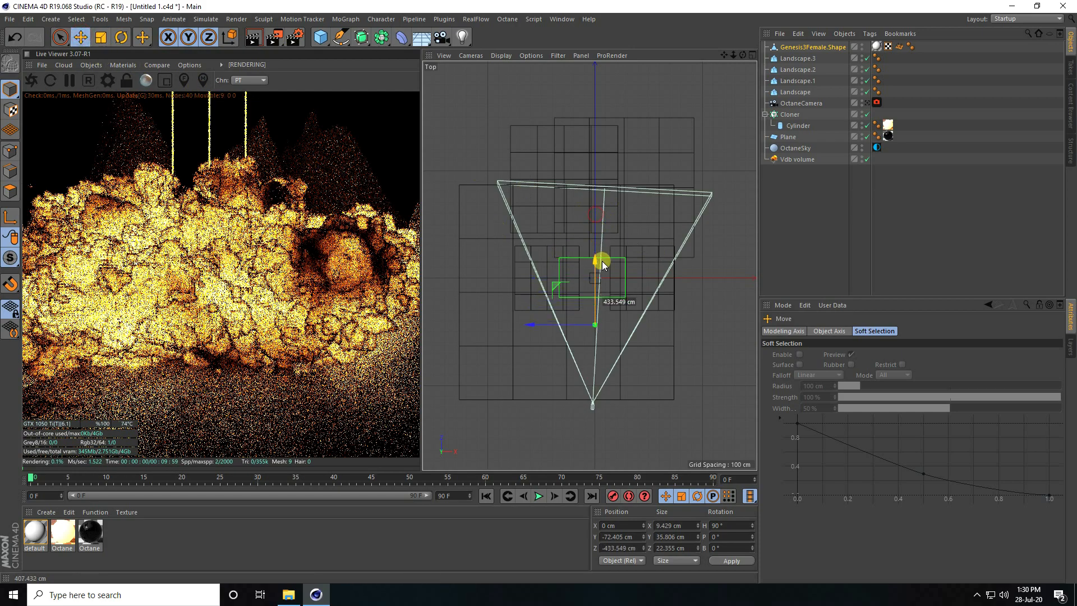
middle_click(616, 267)
middle_click(538, 169)
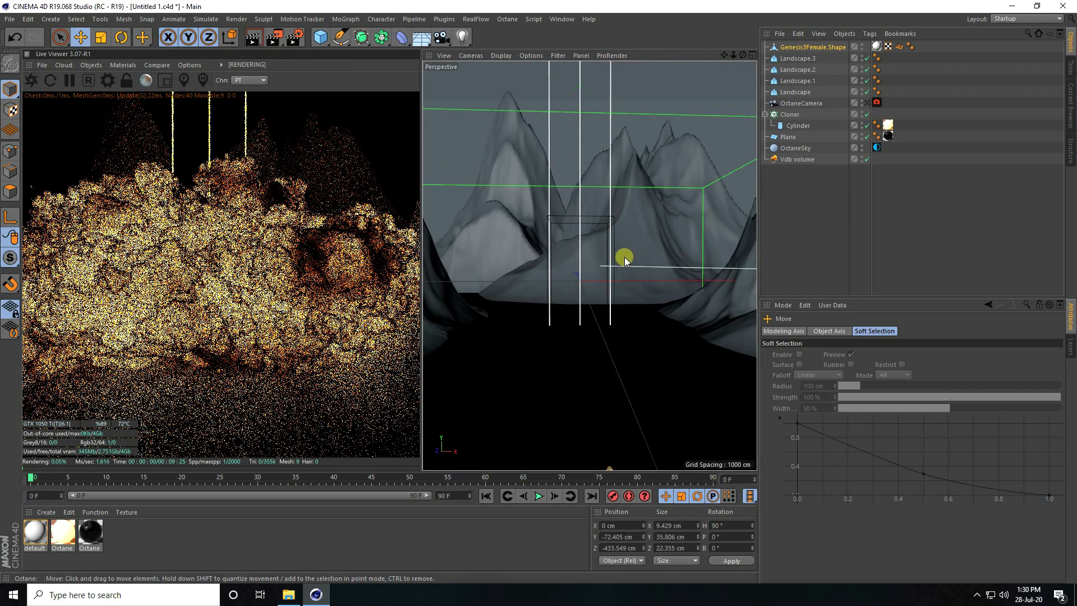
left_click(867, 103)
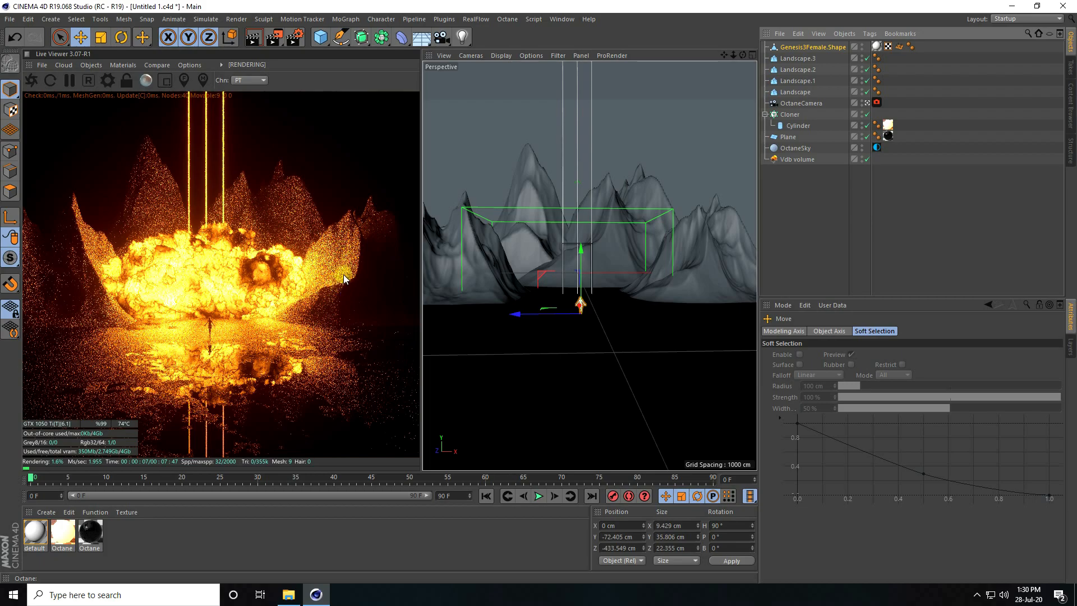
Step: Create a new Octane material and open it in a maximized node editor
left_click(47, 508)
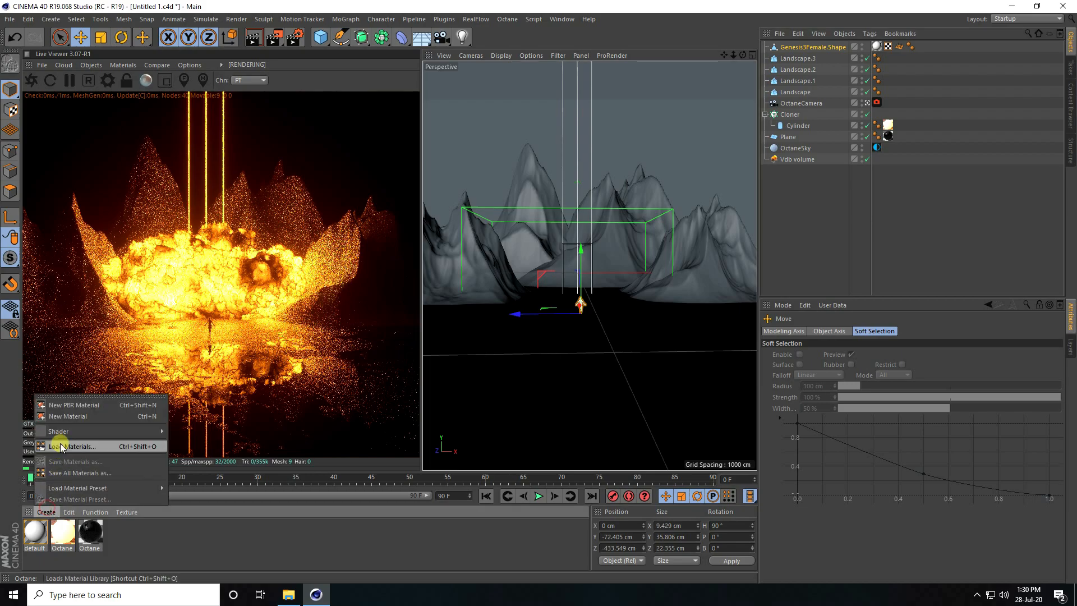
mouse_move(58, 431)
mouse_move(200, 405)
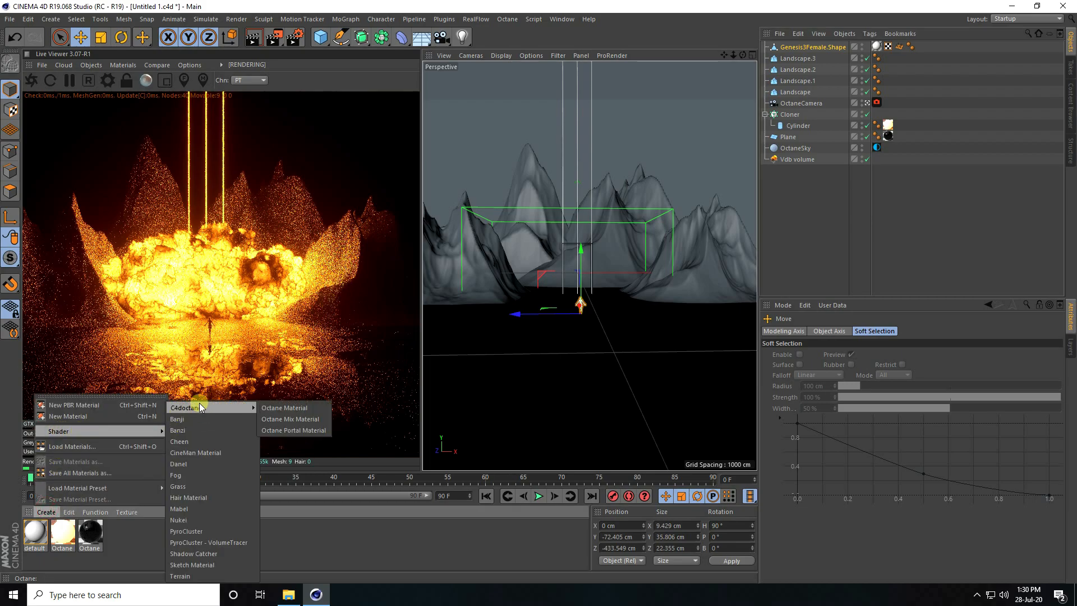
left_click(285, 409)
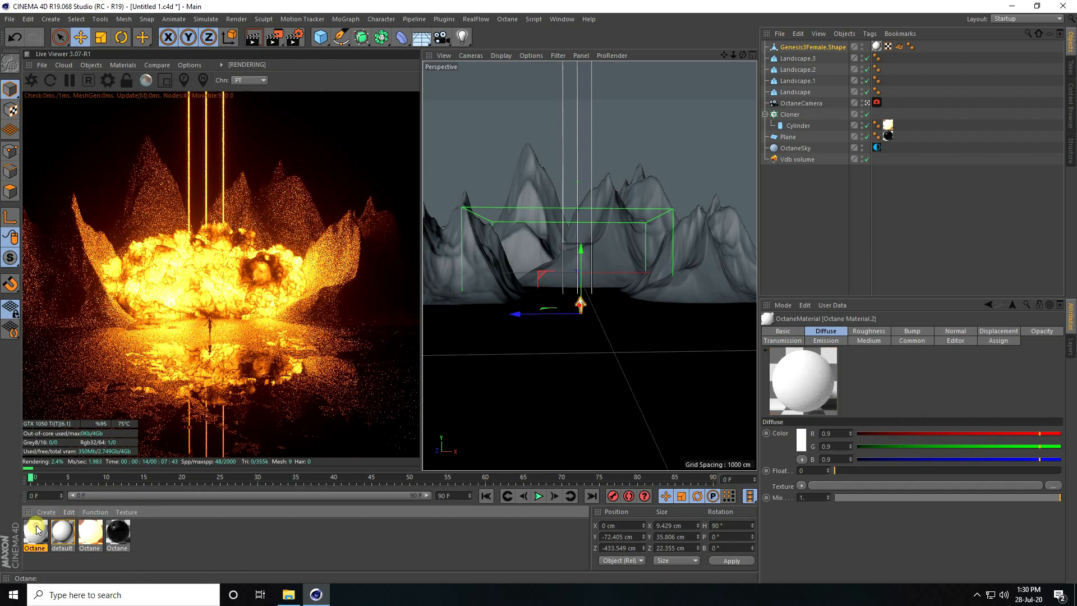
double_click(36, 529)
left_click(197, 208)
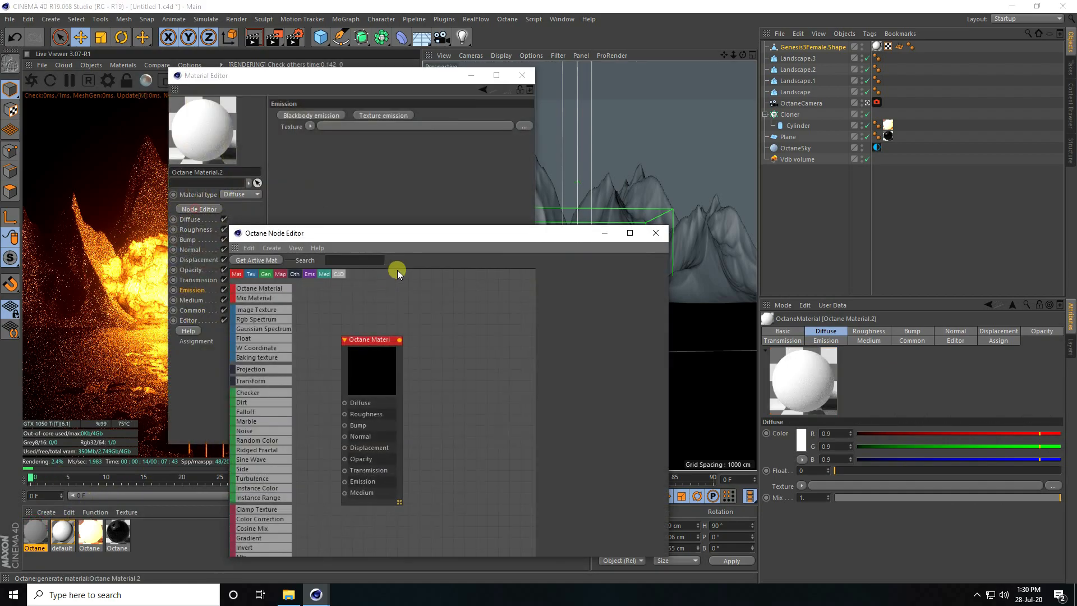
left_click_drag(362, 340, 458, 315)
left_click(630, 232)
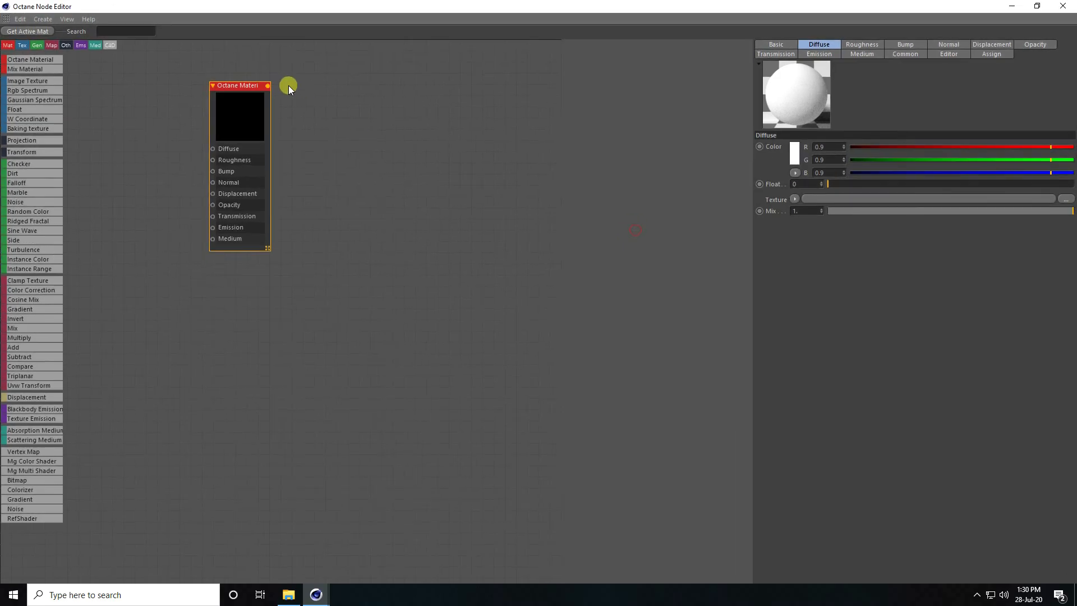
Step: Import the rock texture images from the rock_04_8k_jpg folder into the new material's node graph
left_click(289, 595)
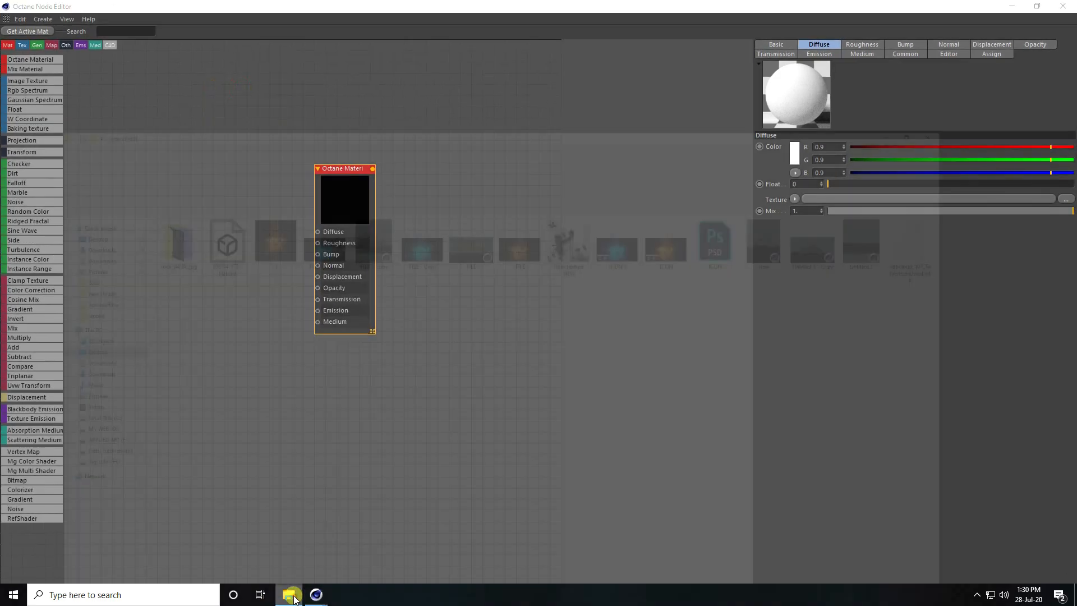
double_click(141, 135)
left_click_drag(187, 193, 512, 125)
left_click_drag(199, 137, 378, 536)
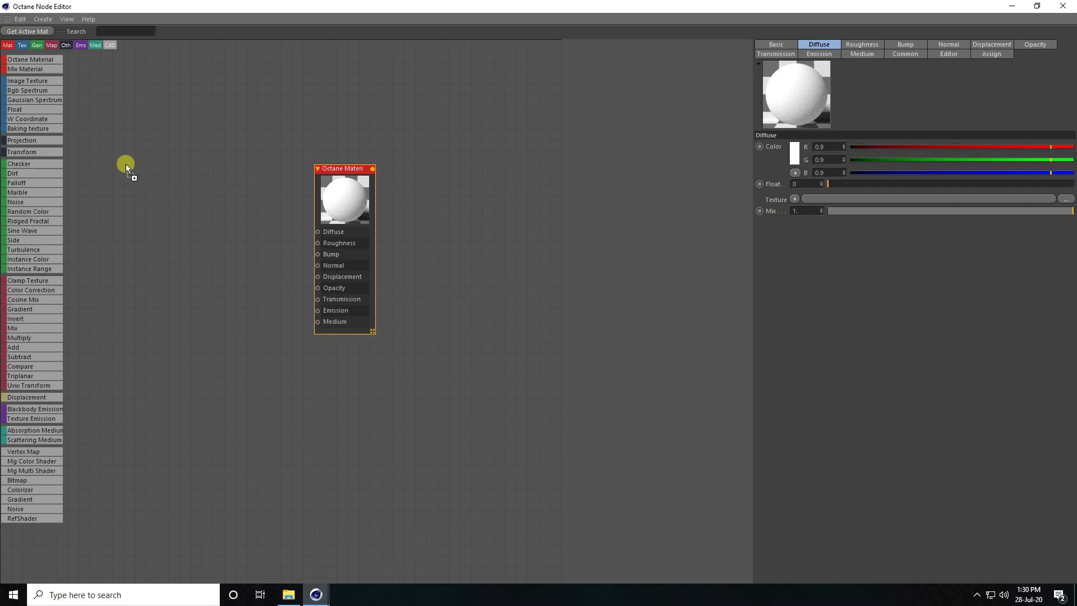
left_click_drag(141, 182, 136, 180)
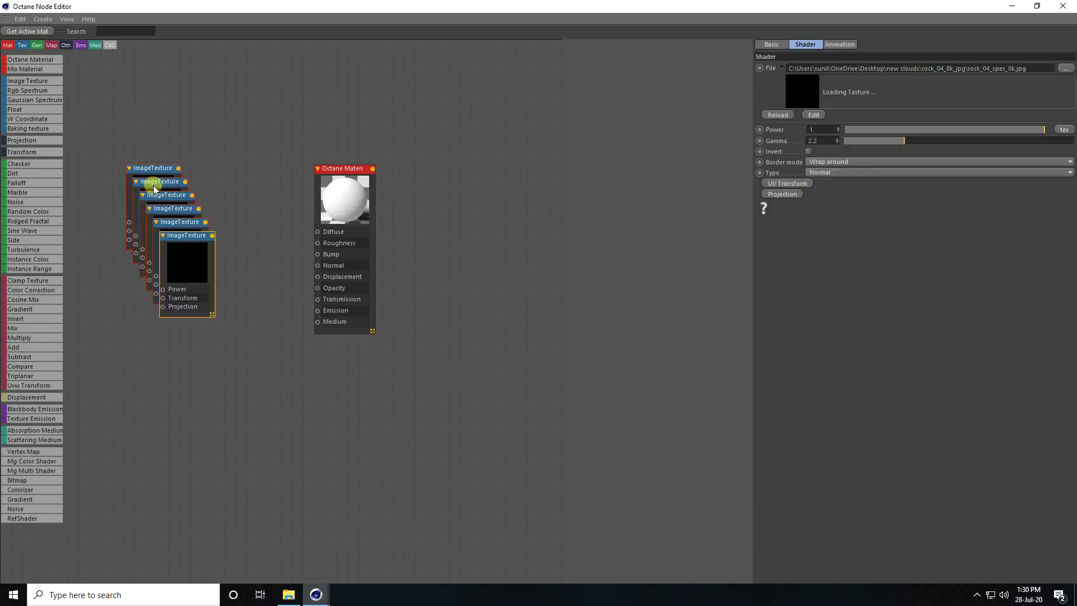
Step: Move the specular texture aside and connect the roughness and normal textures to the material's Roughness and Normal inputs
scroll(212, 169, "up", 2)
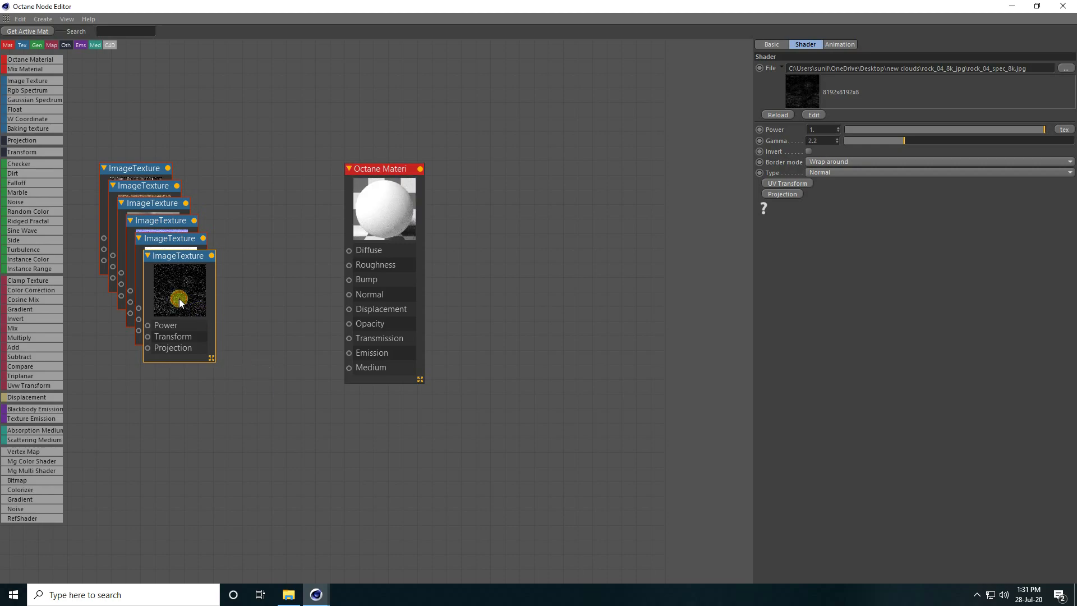
left_click_drag(172, 257, 247, 109)
left_click_drag(170, 247, 349, 265)
left_click_drag(194, 221, 349, 295)
left_click_drag(168, 240, 262, 409)
Step: Feed the rock_04_disp_8k texture through a new Displacement node into the material's Displacement input, with level of detail 8192x8192
left_click(155, 230)
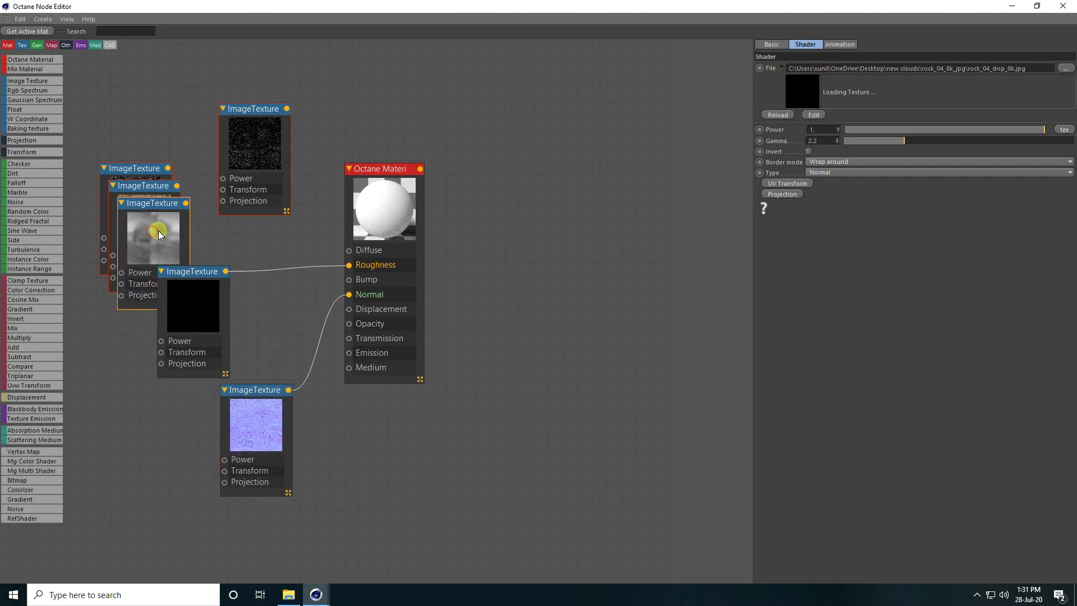
left_click_drag(395, 166, 436, 156)
left_click_drag(150, 205, 368, 426)
left_click_drag(26, 399, 391, 299)
left_click(375, 375)
left_click_drag(422, 163, 461, 142)
left_click_drag(355, 373, 457, 394)
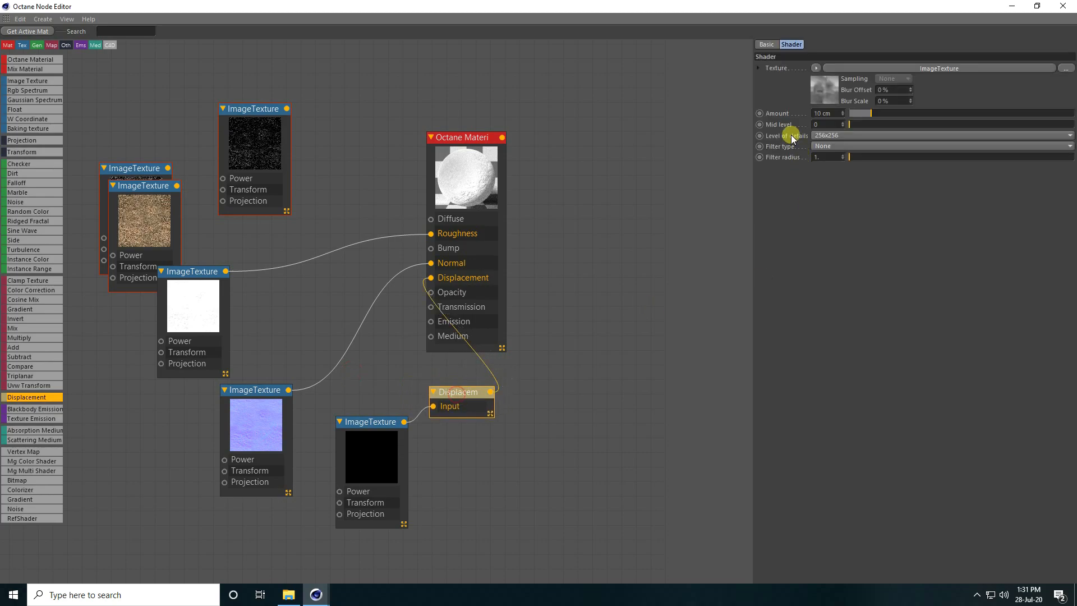
left_click(819, 136)
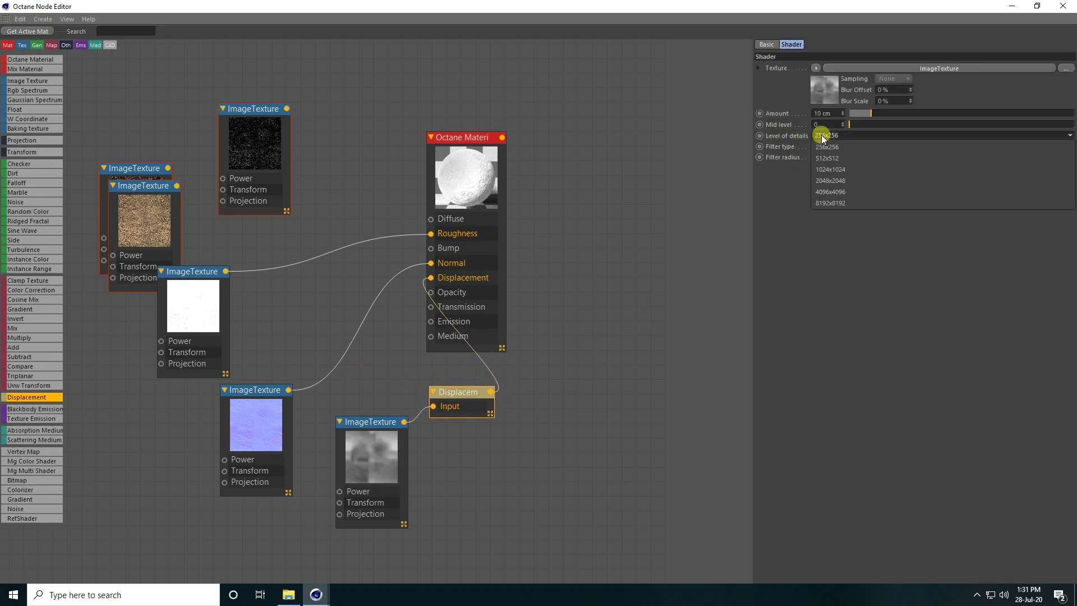
left_click(828, 203)
Step: Connect rock_04_diff_8k to Diffuse and rock_04_bump_8k to Bump, and close the node and material editors
left_click_drag(146, 205, 431, 220)
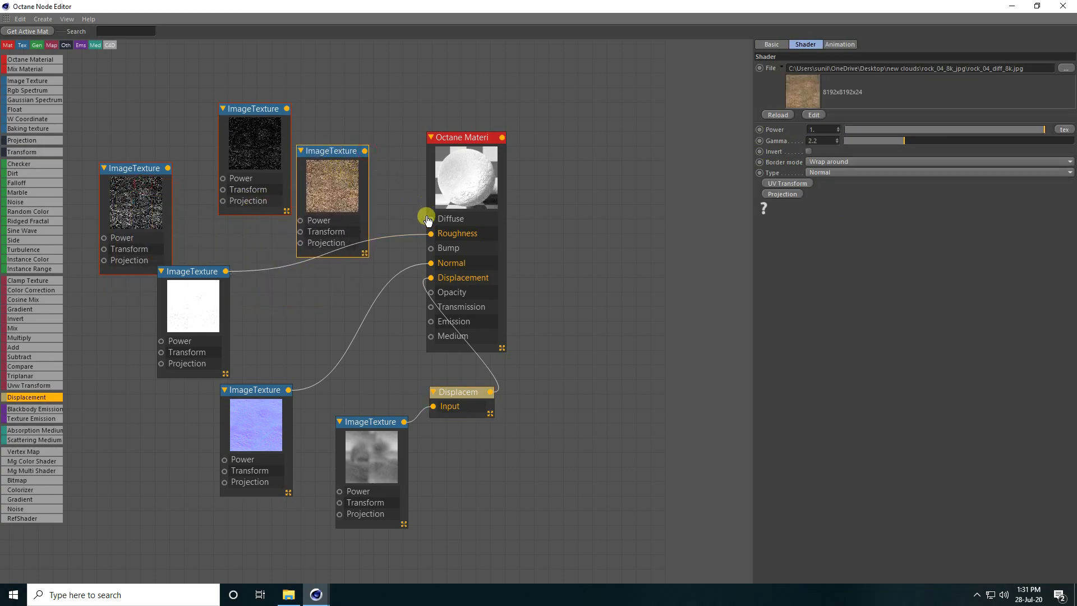
left_click_drag(366, 152, 419, 230)
left_click(154, 197)
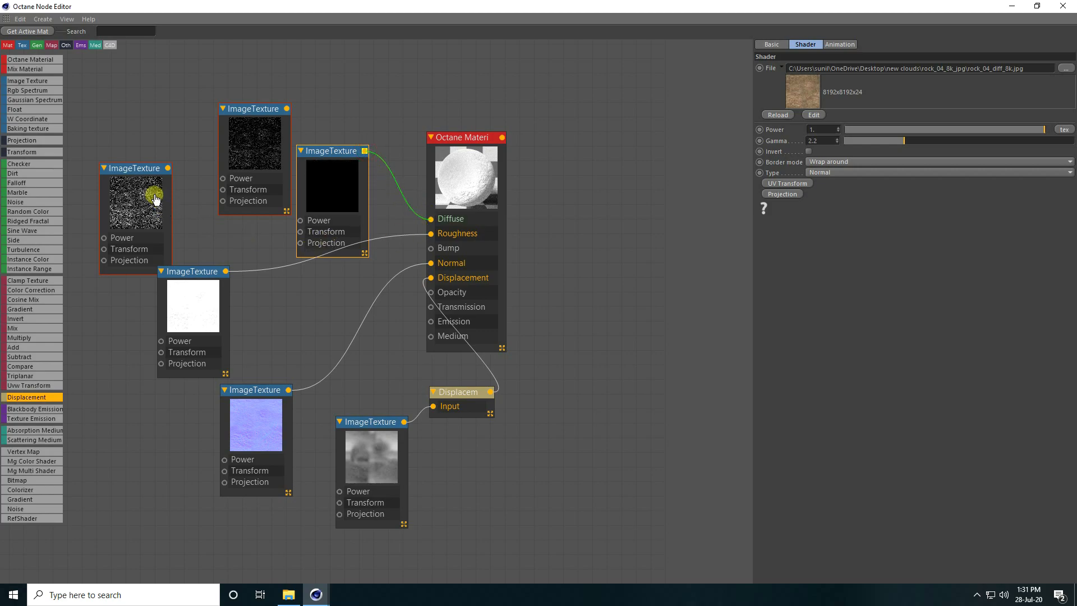
left_click(148, 197)
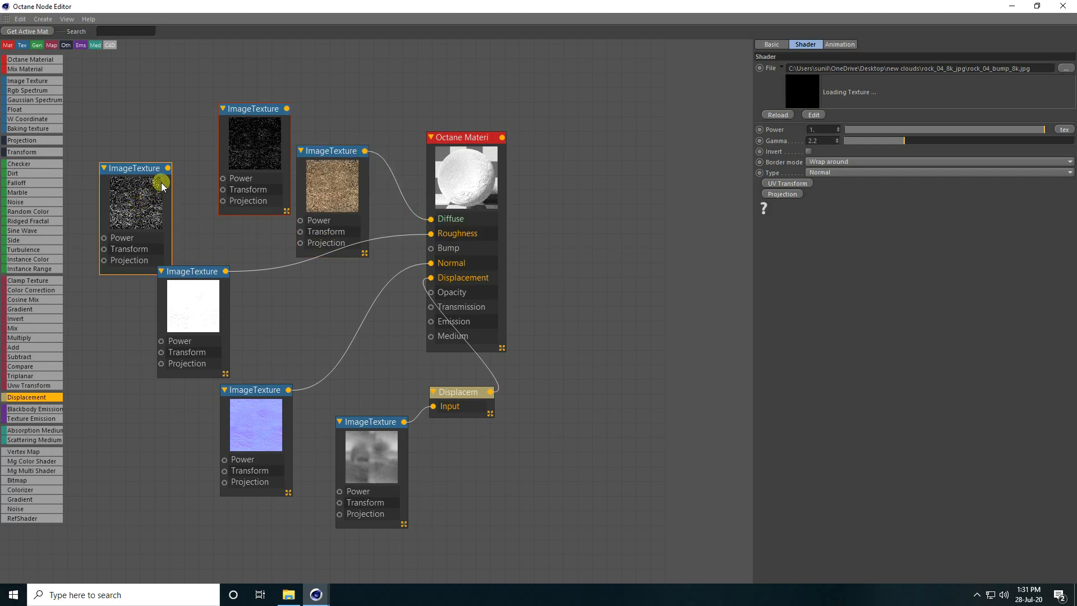
left_click_drag(168, 168, 430, 248)
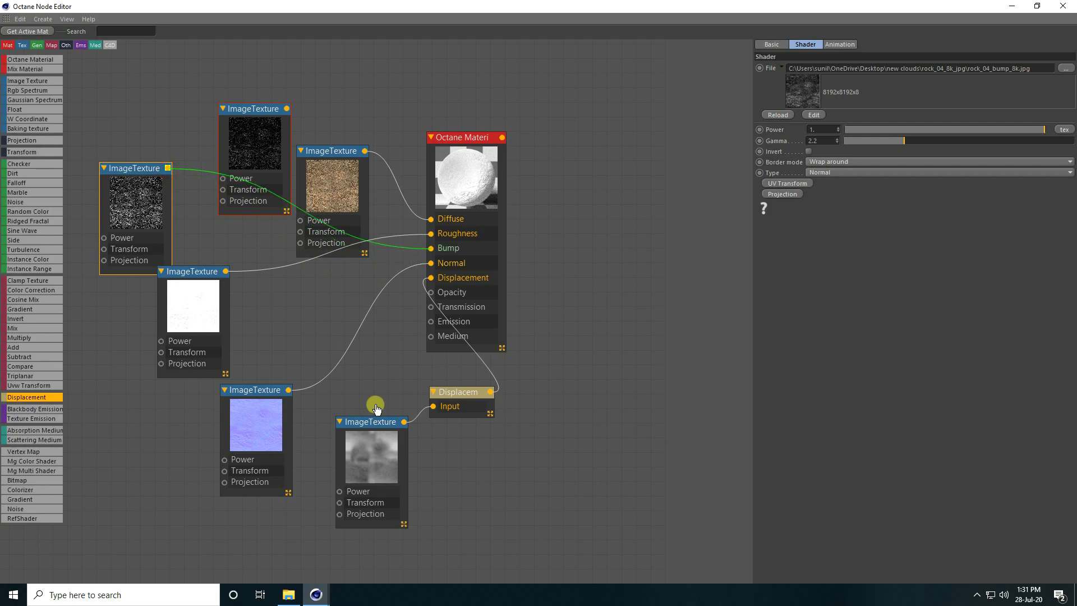
left_click(486, 166)
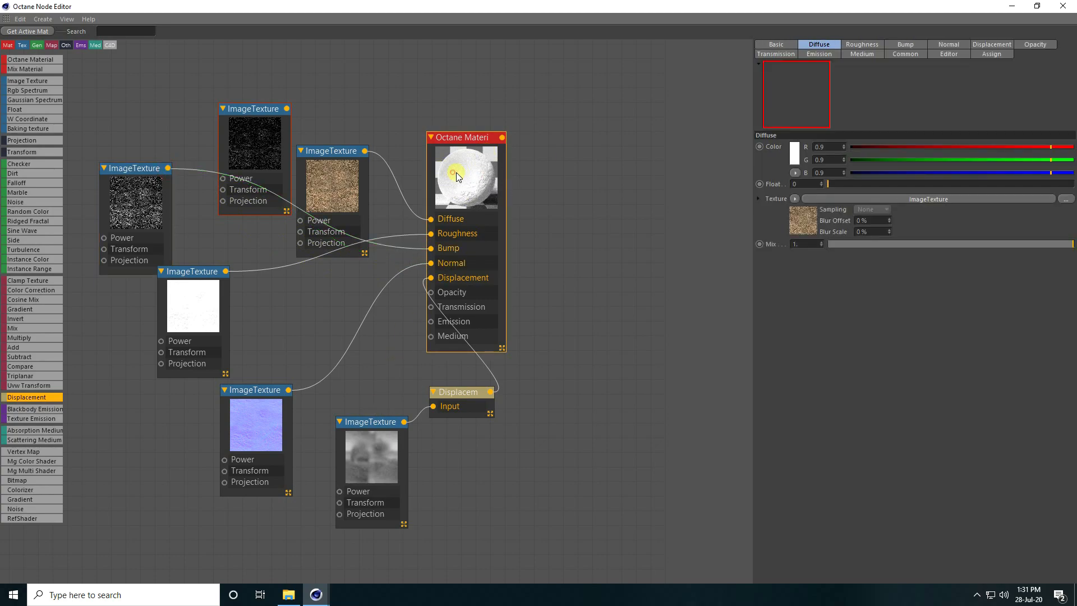
left_click(1063, 7)
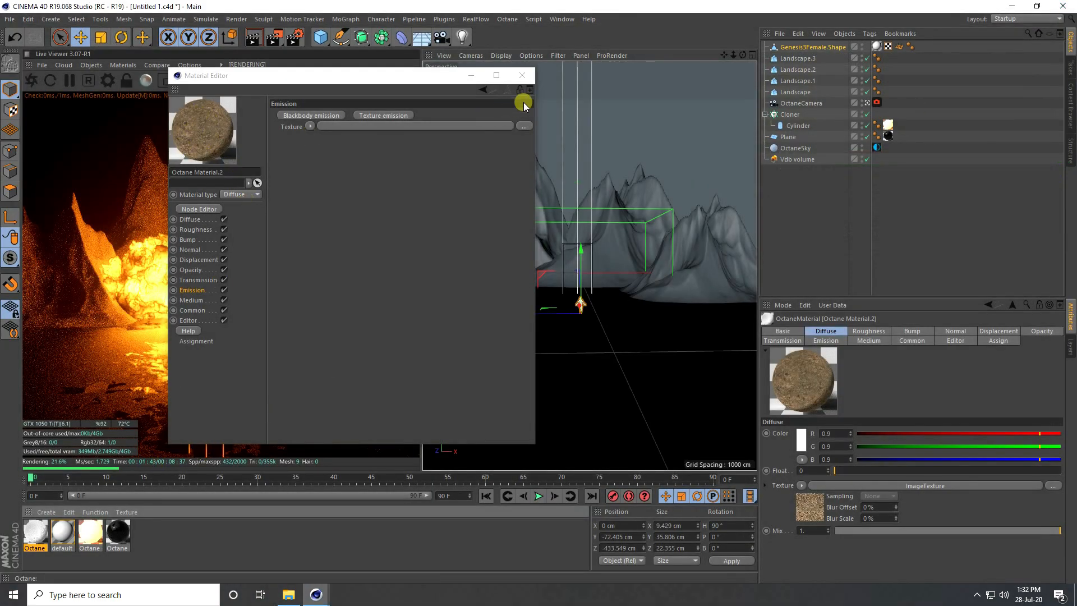
left_click(523, 76)
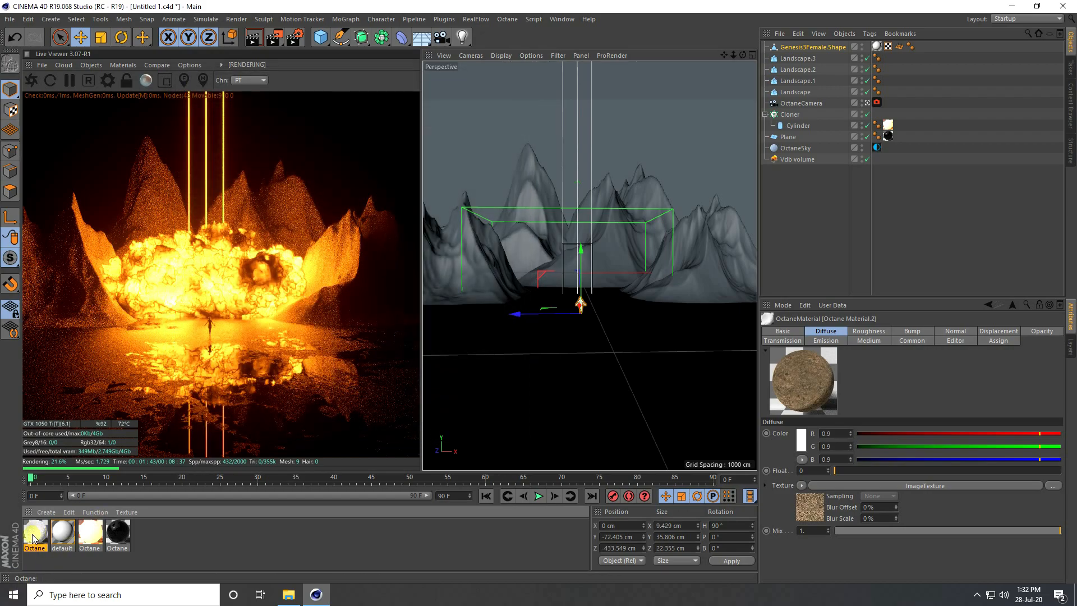
Step: Apply the rock material to all four Landscape objects and save the project
left_click(790, 91)
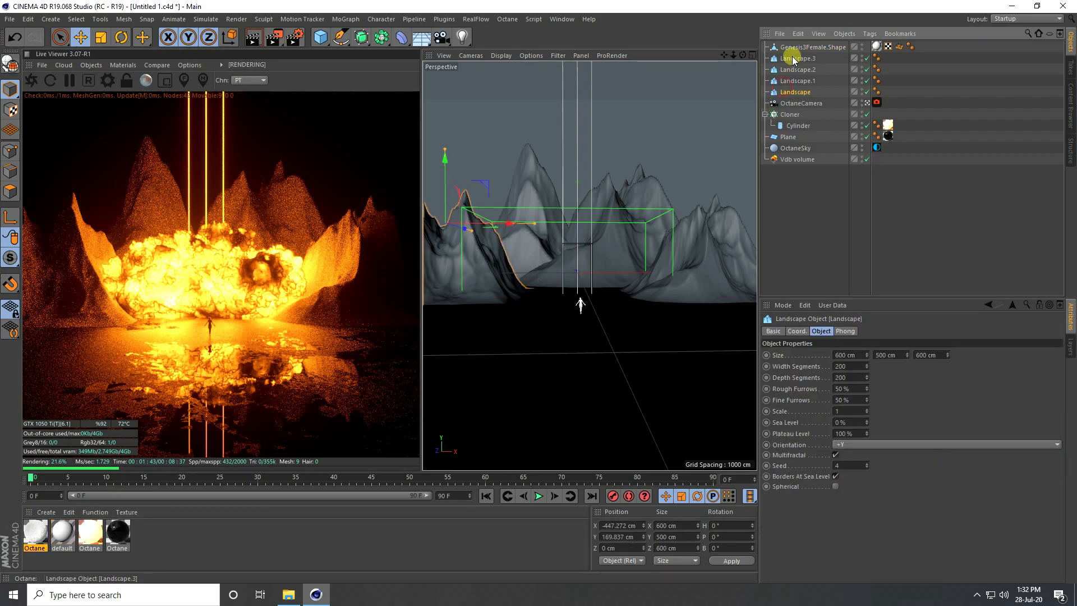
left_click(793, 59, "shift")
right_click(41, 530)
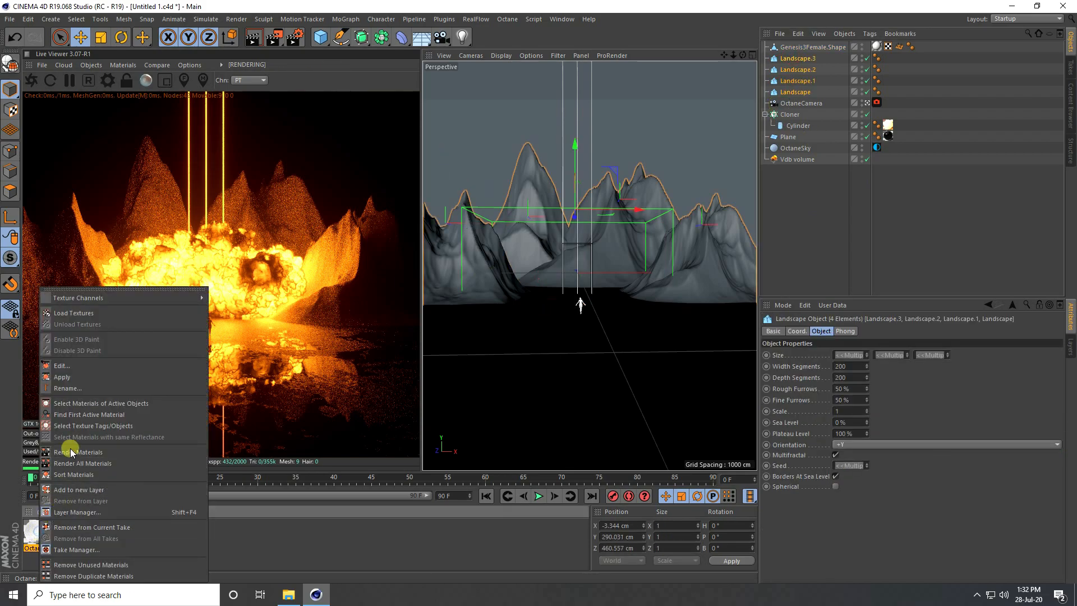
left_click(62, 376)
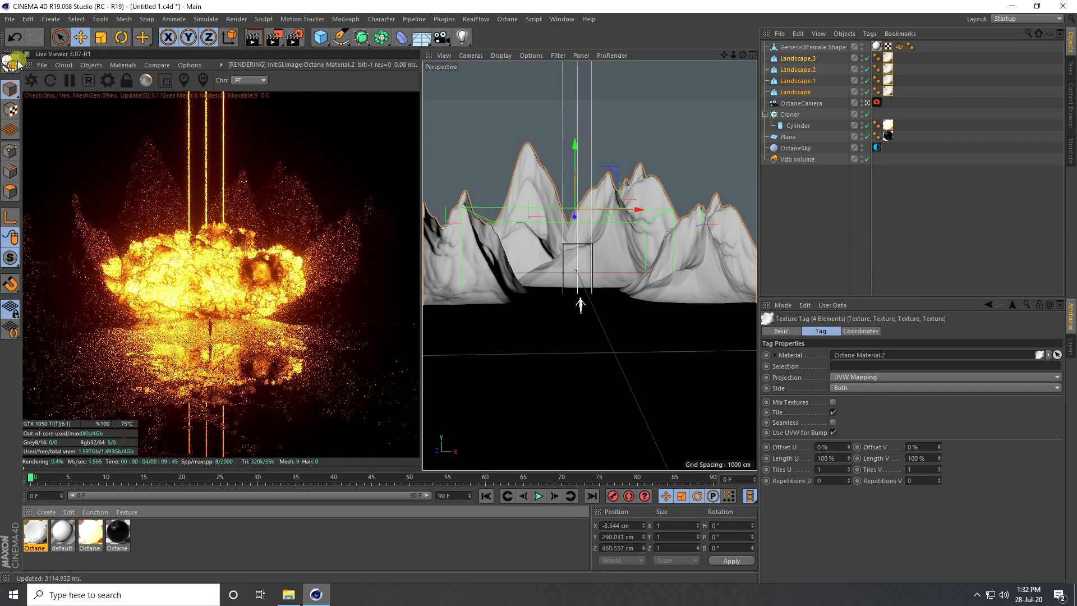
left_click(10, 20)
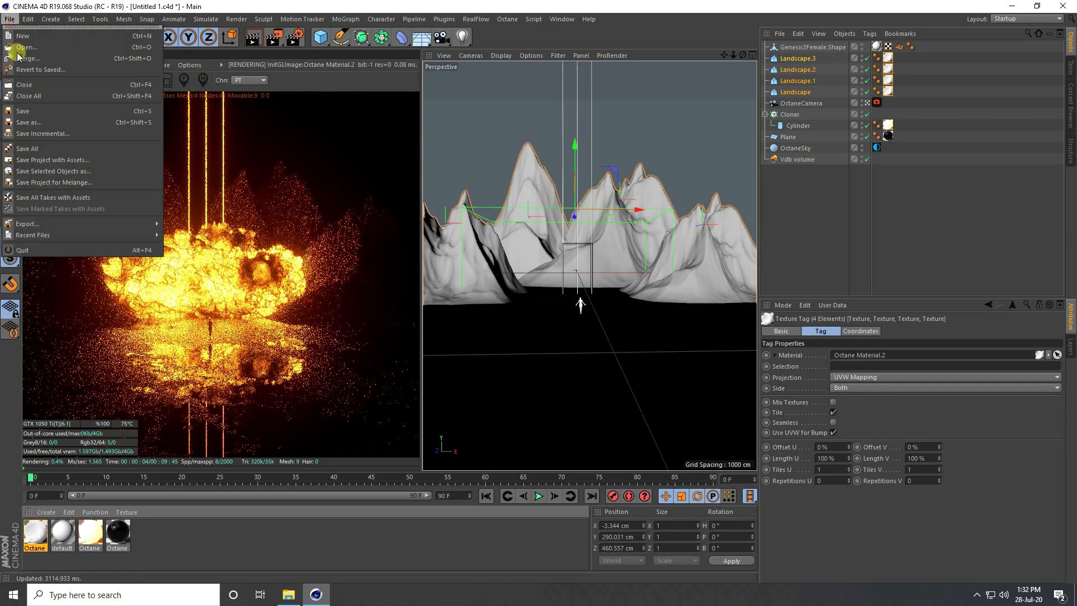
left_click(32, 111)
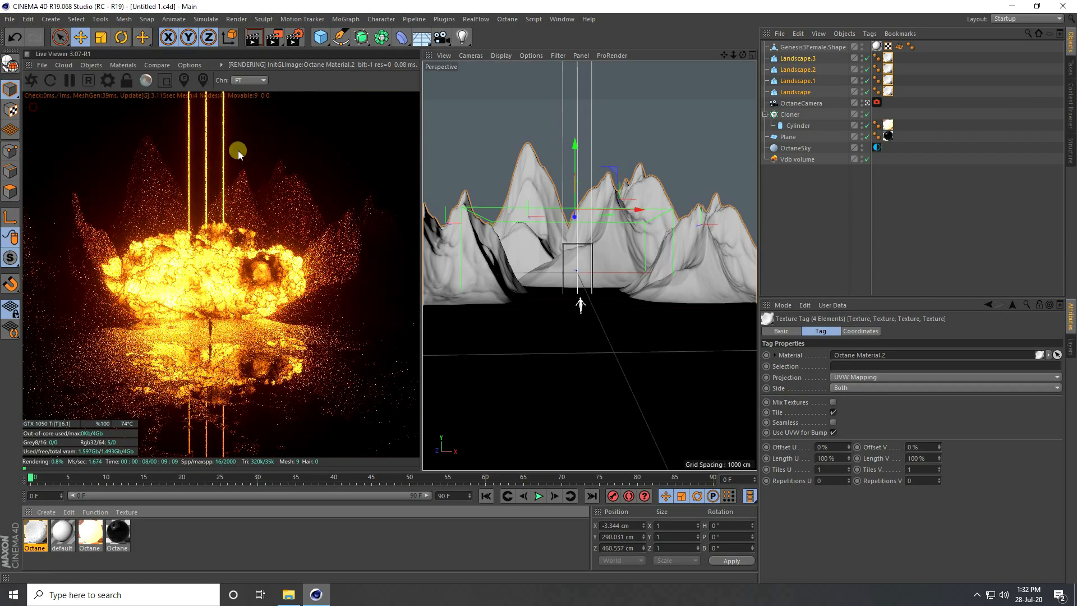
Step: Open the Texture Emission settings of the Vdb volume's medium and restart the Live Viewer render
left_click(803, 160)
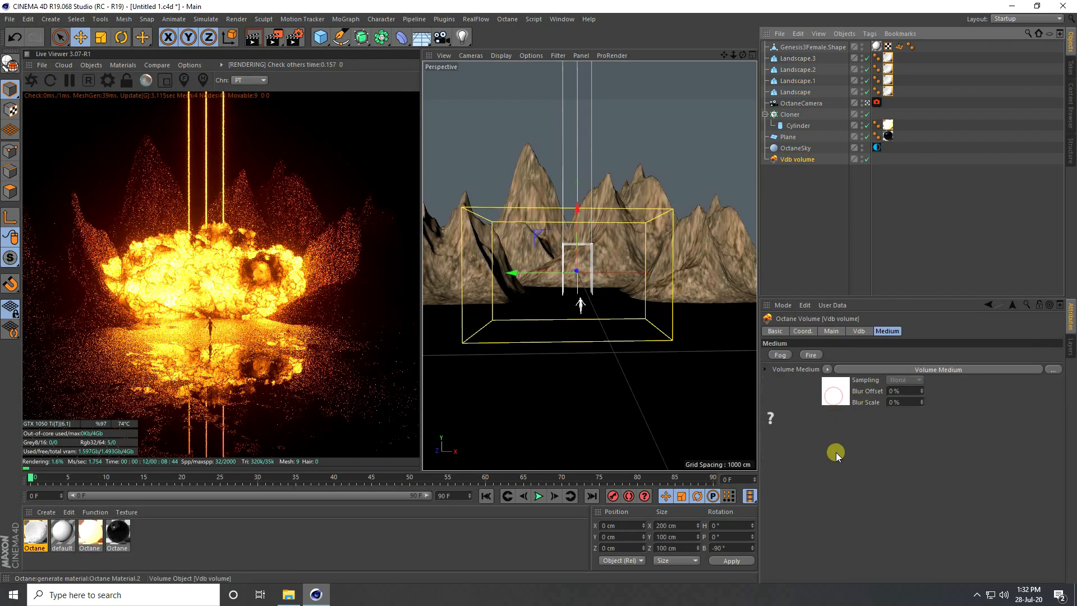
left_click(836, 397)
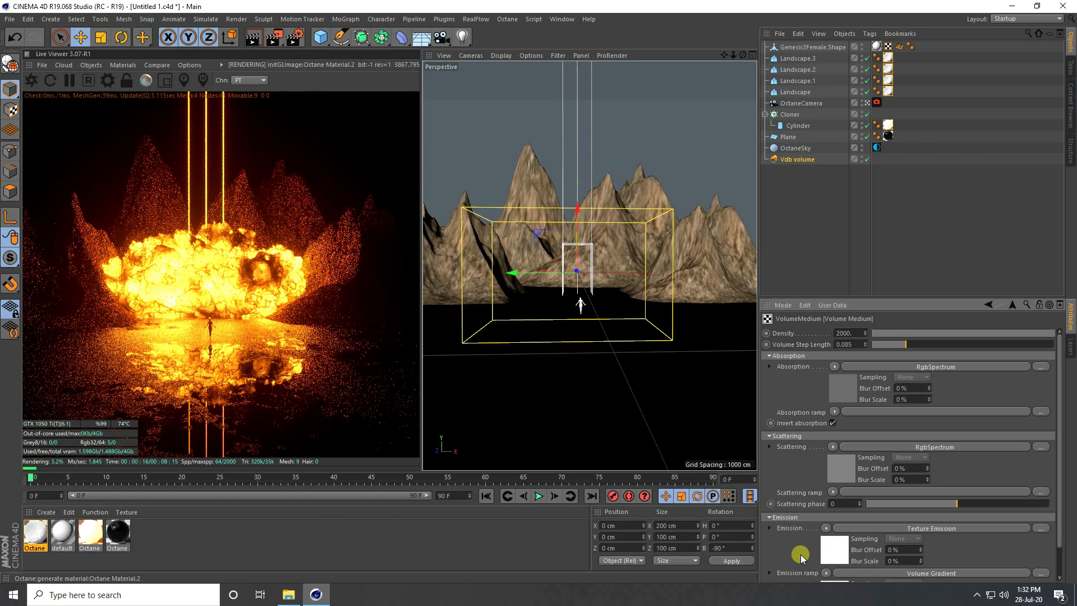
scroll(1059, 505, "down", 2)
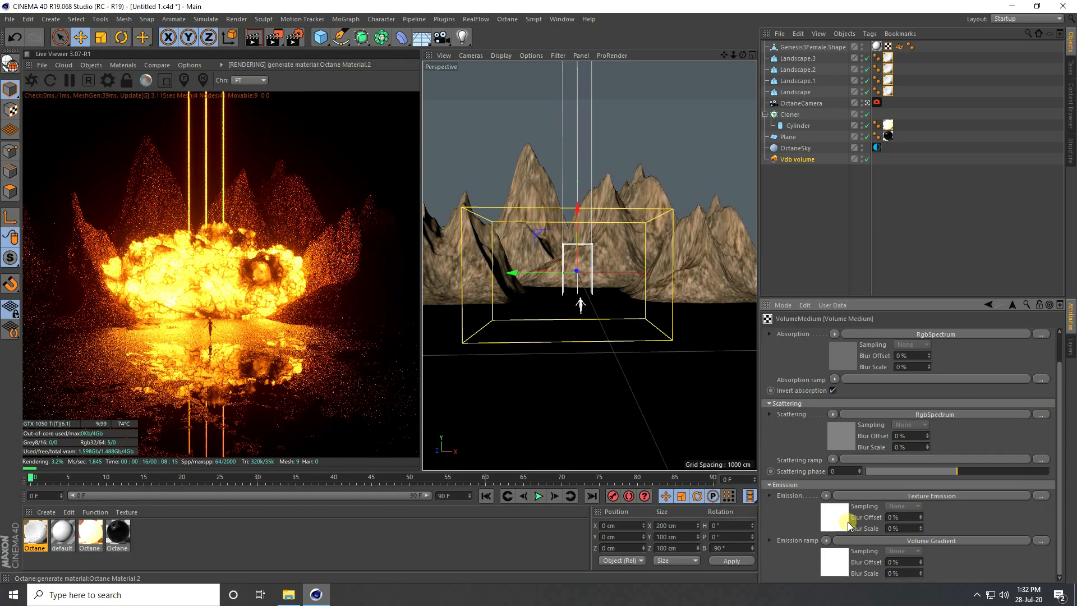
left_click(841, 526)
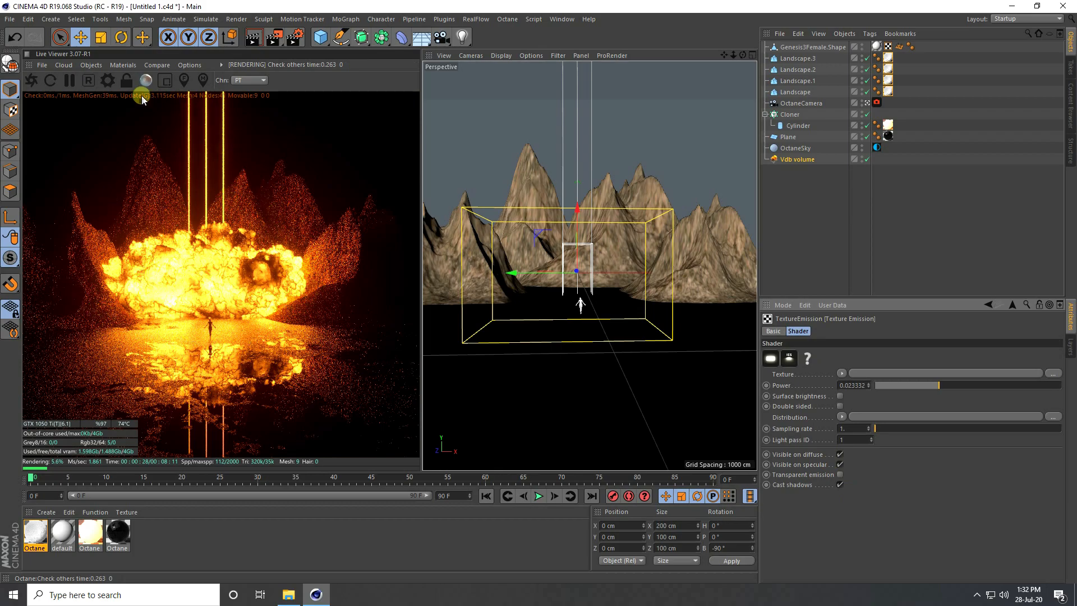
left_click(31, 84)
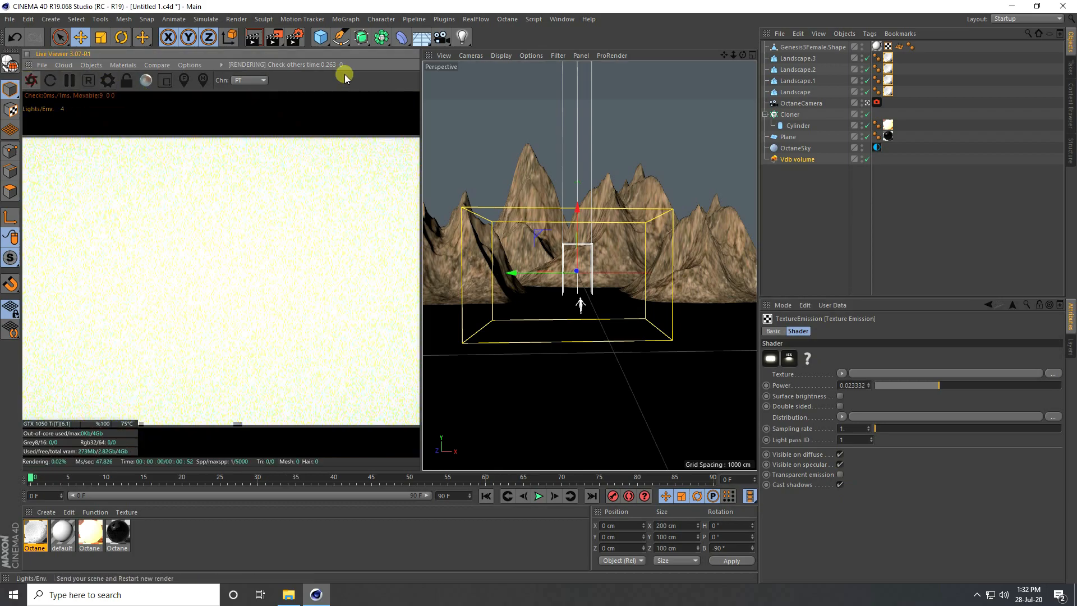
Step: Set the renderer to Octane Renderer and render the scene to a maximized Picture Viewer
left_click(294, 38)
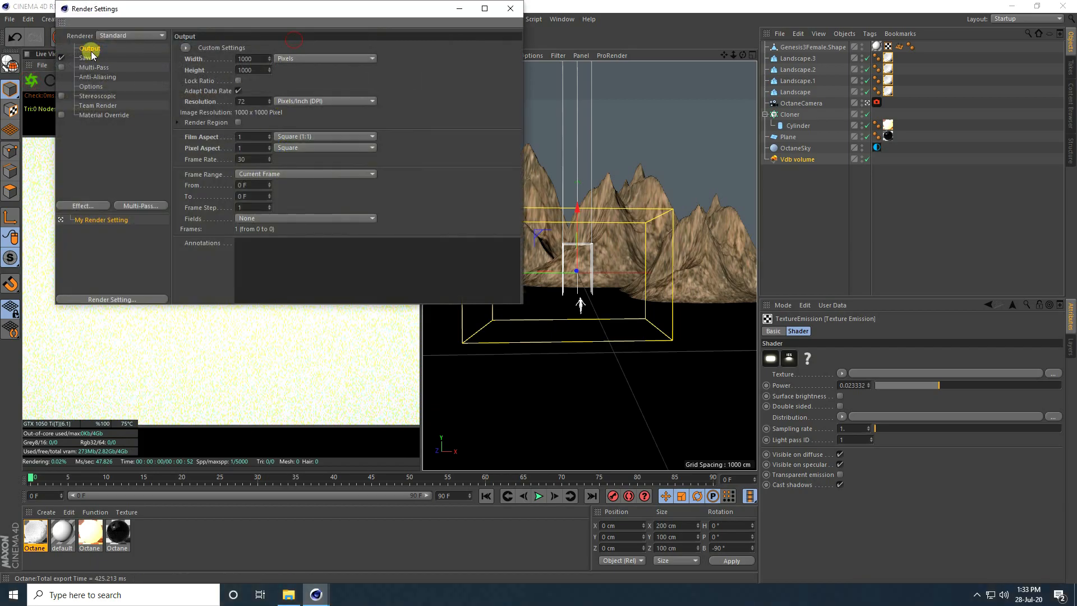
left_click(130, 35)
left_click(112, 102)
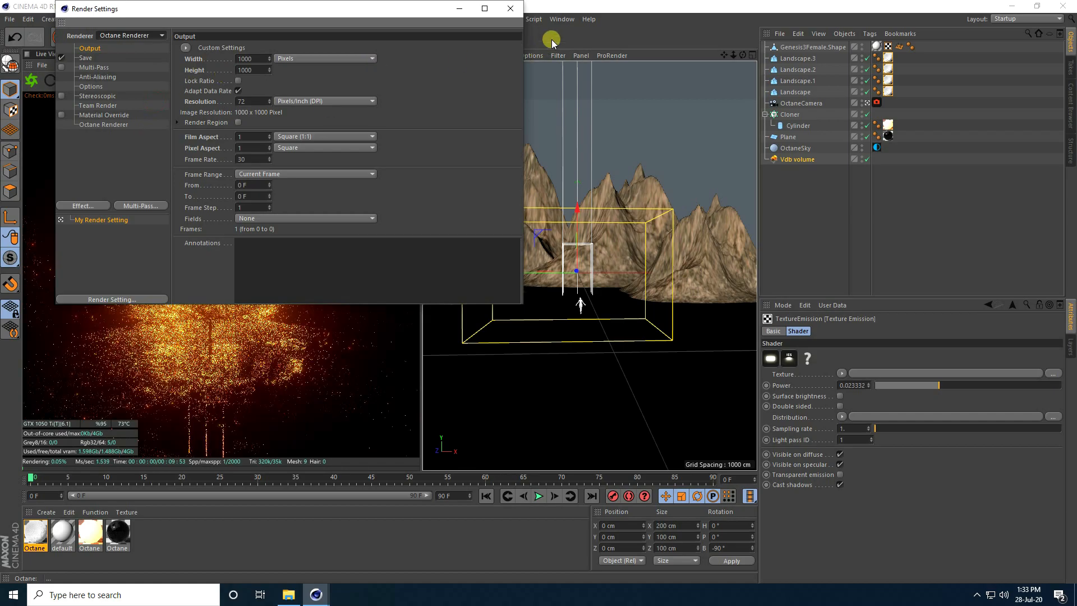
left_click(510, 8)
left_click(273, 39)
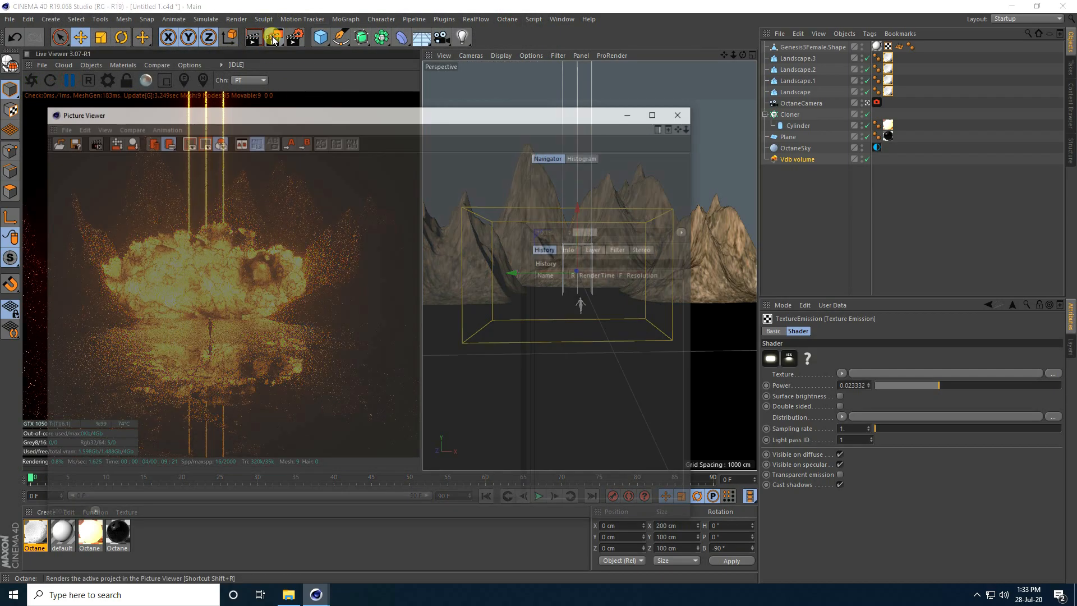
left_click(652, 115)
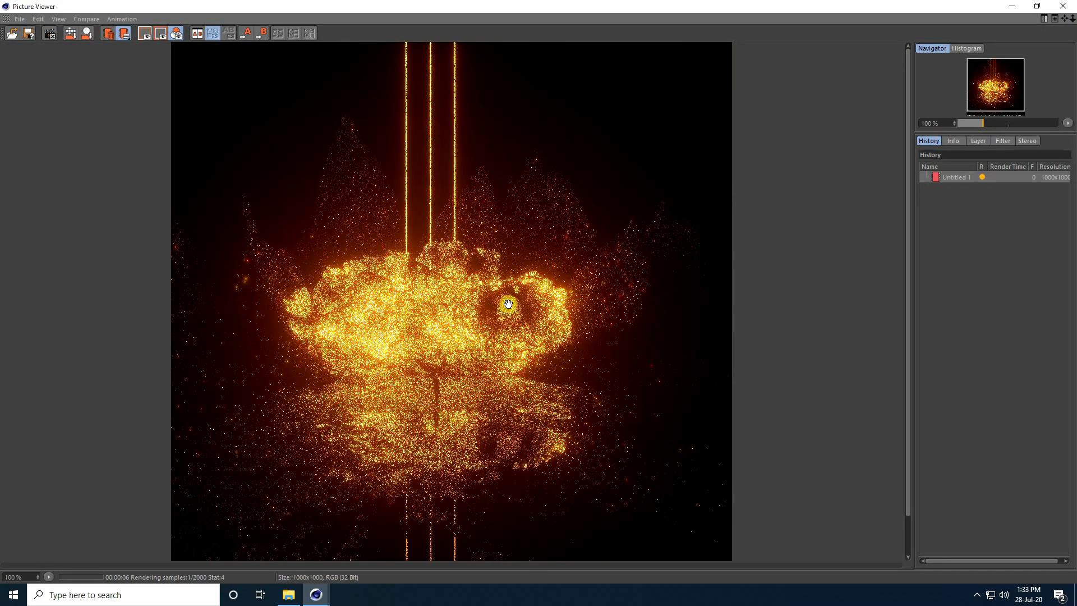